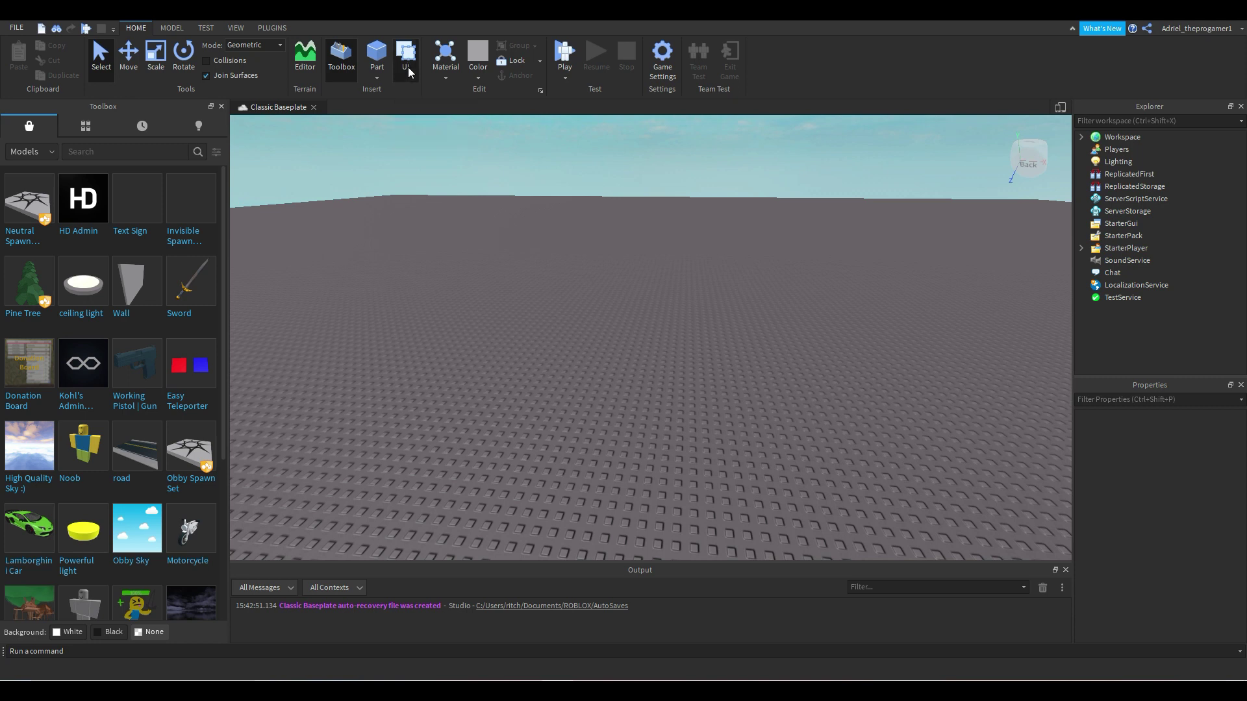
Step: Add a ScreenGui to StarterGui and insert a TextButton inside it
left_click(407, 68)
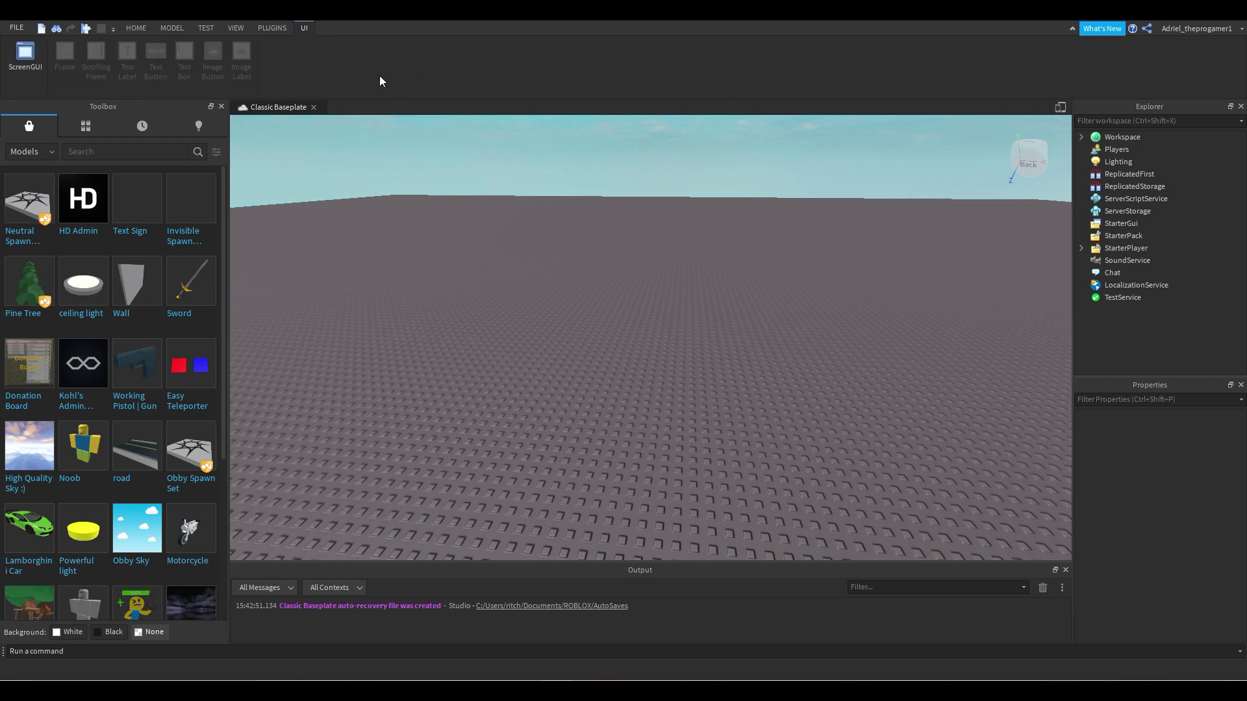
left_click(25, 64)
mouse_move(1142, 237)
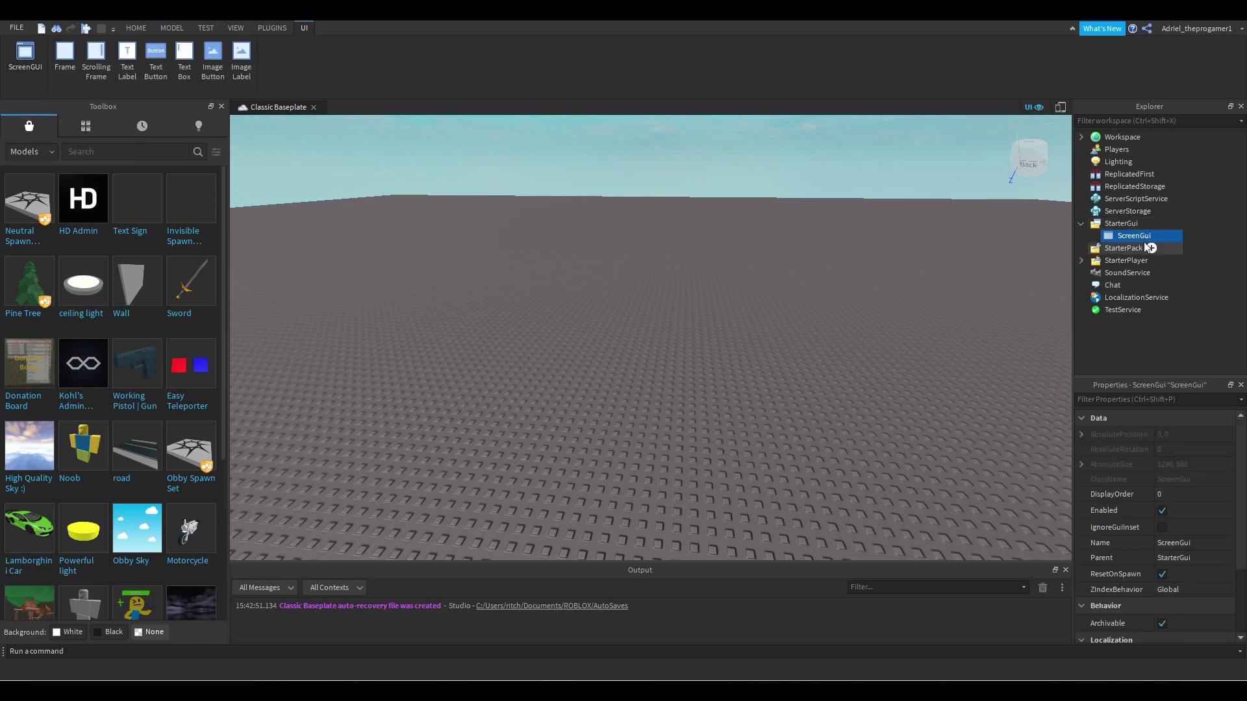
left_click(1126, 226)
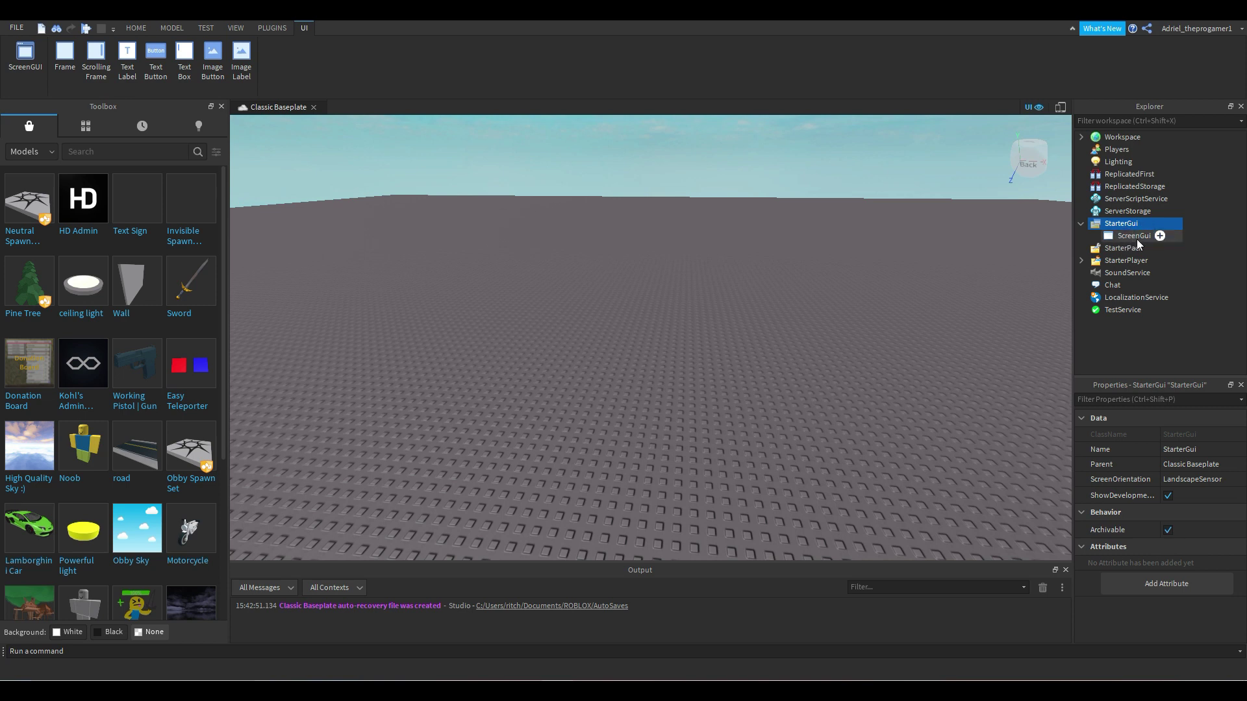
left_click(1135, 237)
left_click(1159, 237)
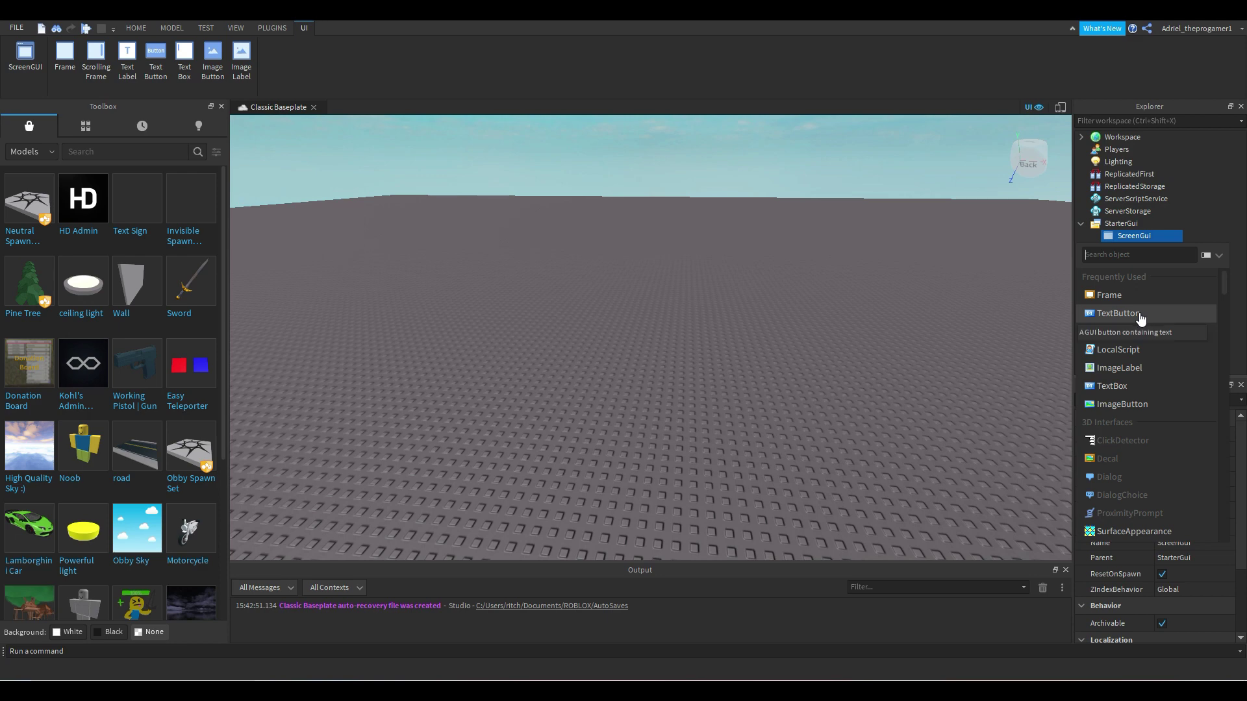
left_click(1141, 314)
Step: Rename the new TextButton as SettingsButton
right_click(1140, 249)
left_click(1141, 329)
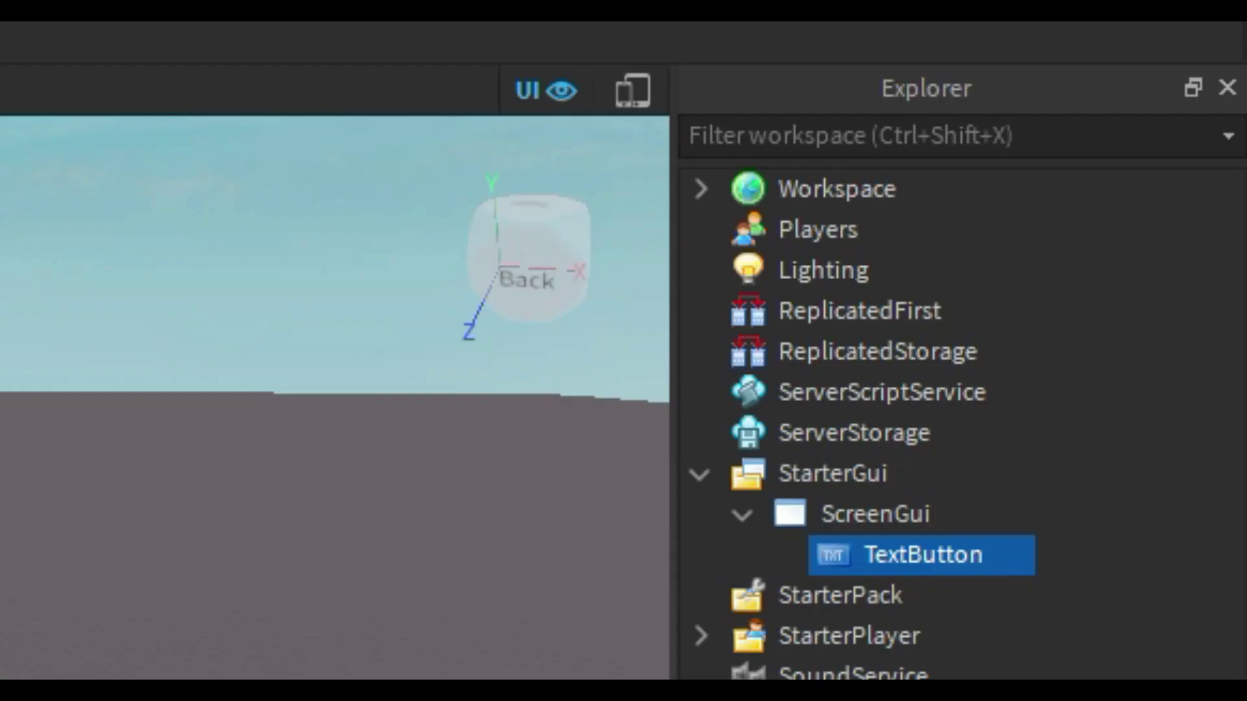
type("Settings")
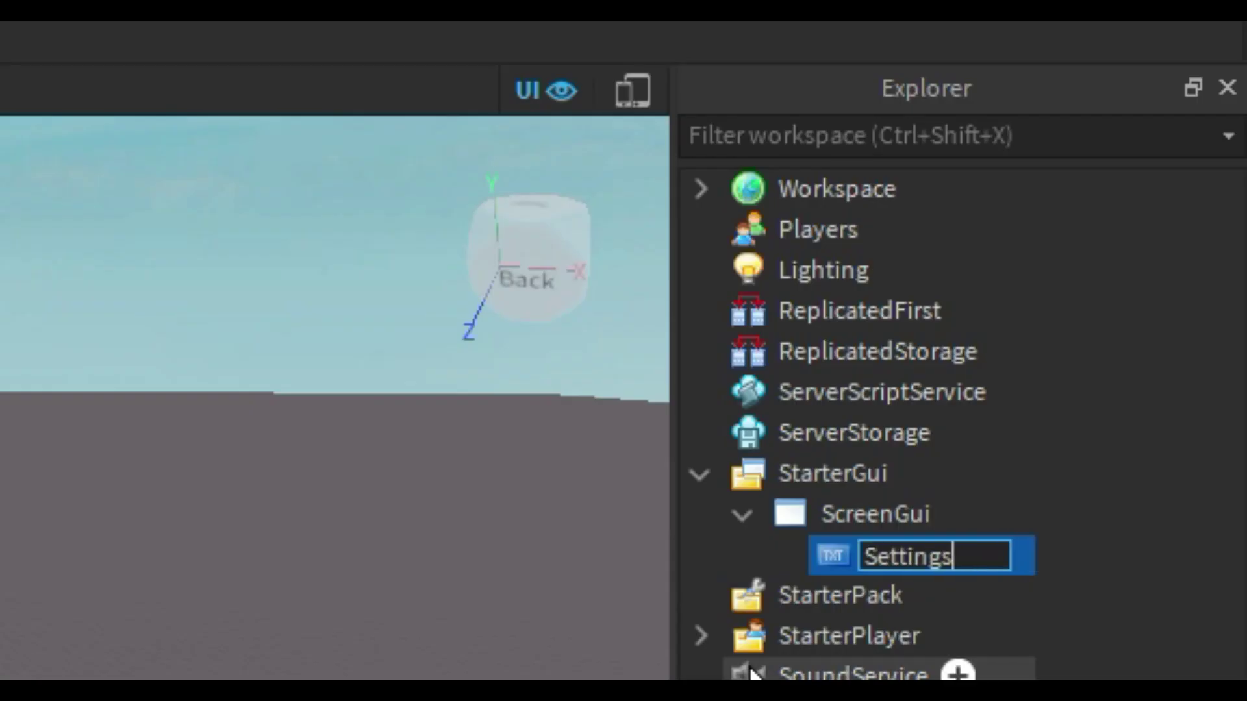
type("Buttno")
key("BackSpace")
key("BackSpace")
type("ob")
key("BackSpace")
type("b")
key("BackSpace")
type("n")
key("Return")
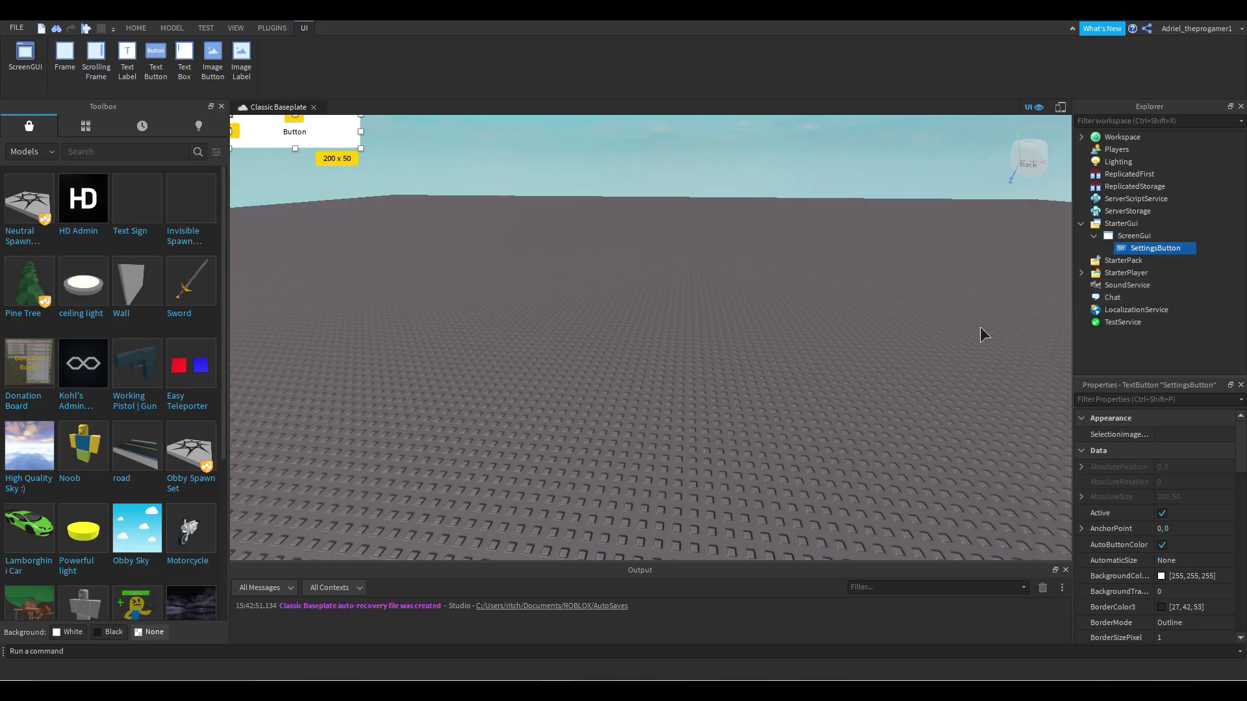
Step: Move SettingsButton down to the middle of the viewport's left edge and resize it to about 291 x 117
left_click_drag(318, 133, 334, 340)
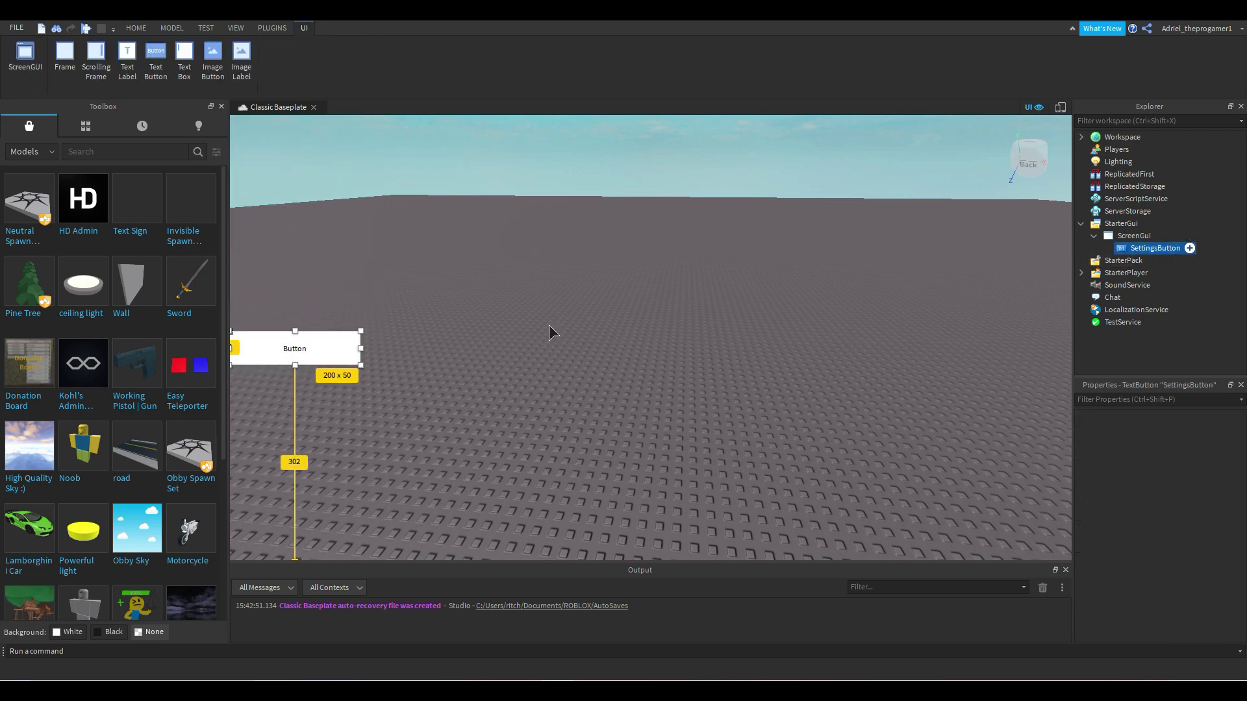
left_click_drag(362, 348, 439, 348)
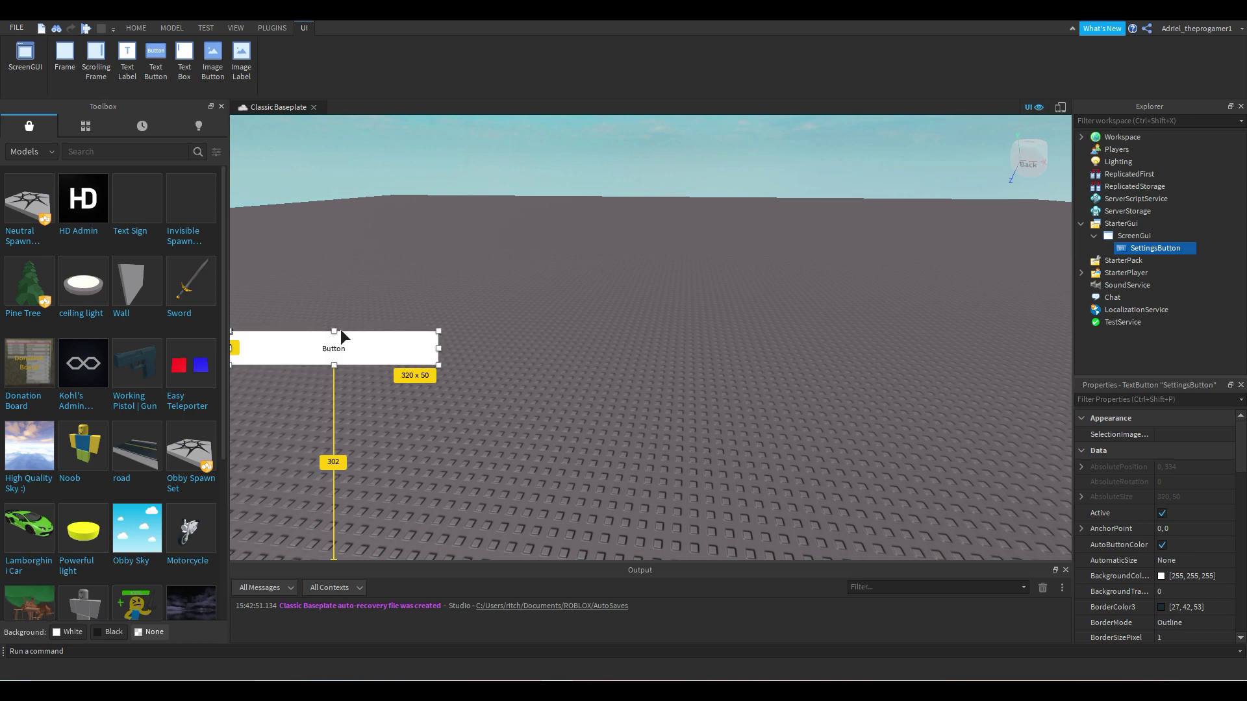
left_click_drag(336, 330, 341, 287)
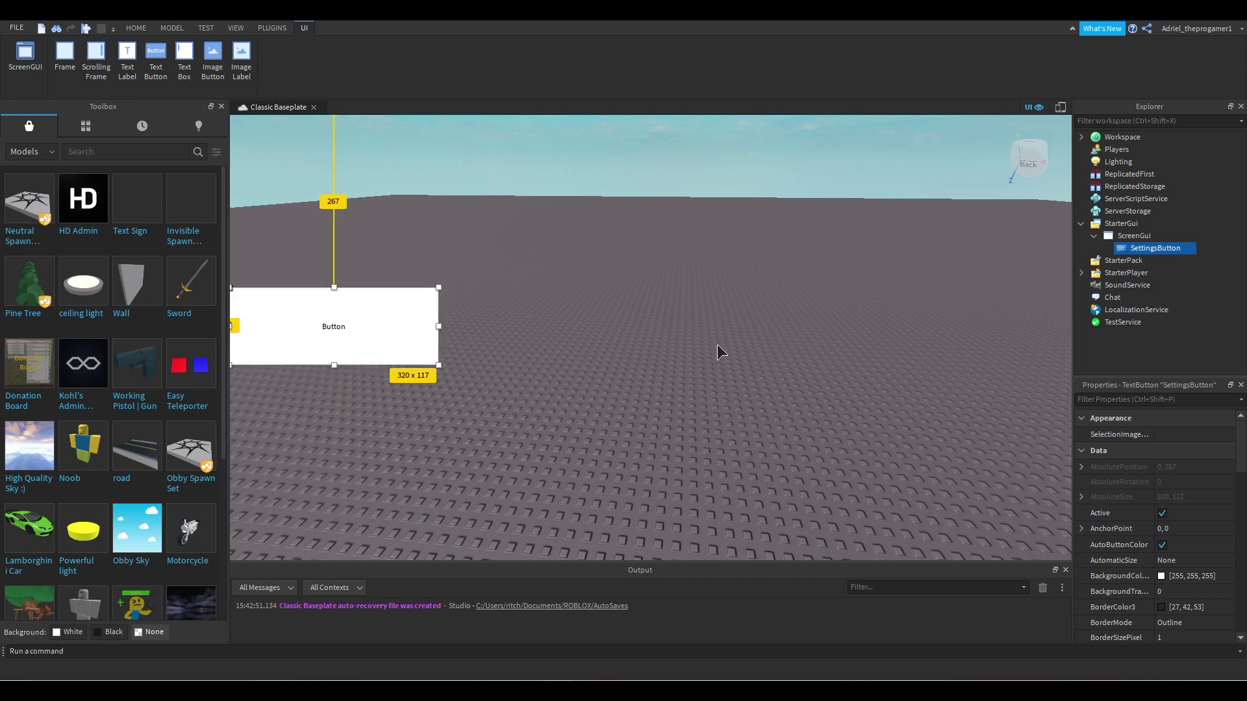
left_click_drag(439, 328, 420, 327)
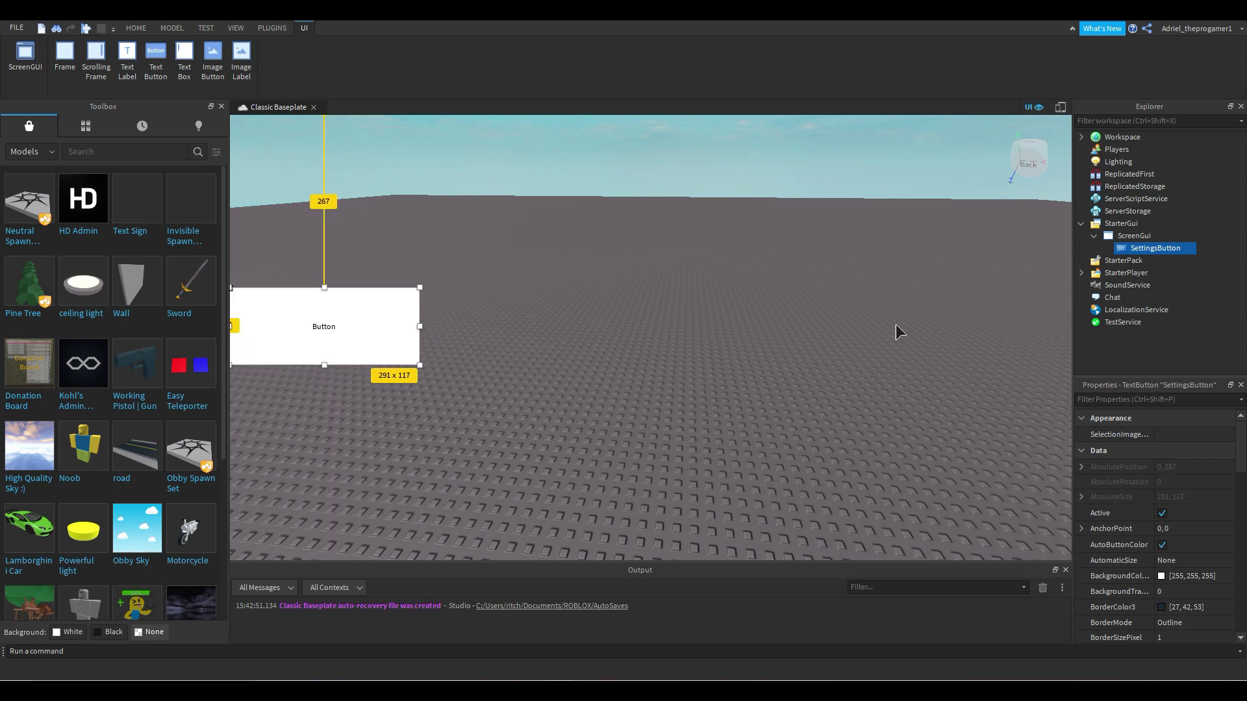
Step: Enable the TextScaled property for SettingsButton
left_click(1154, 398)
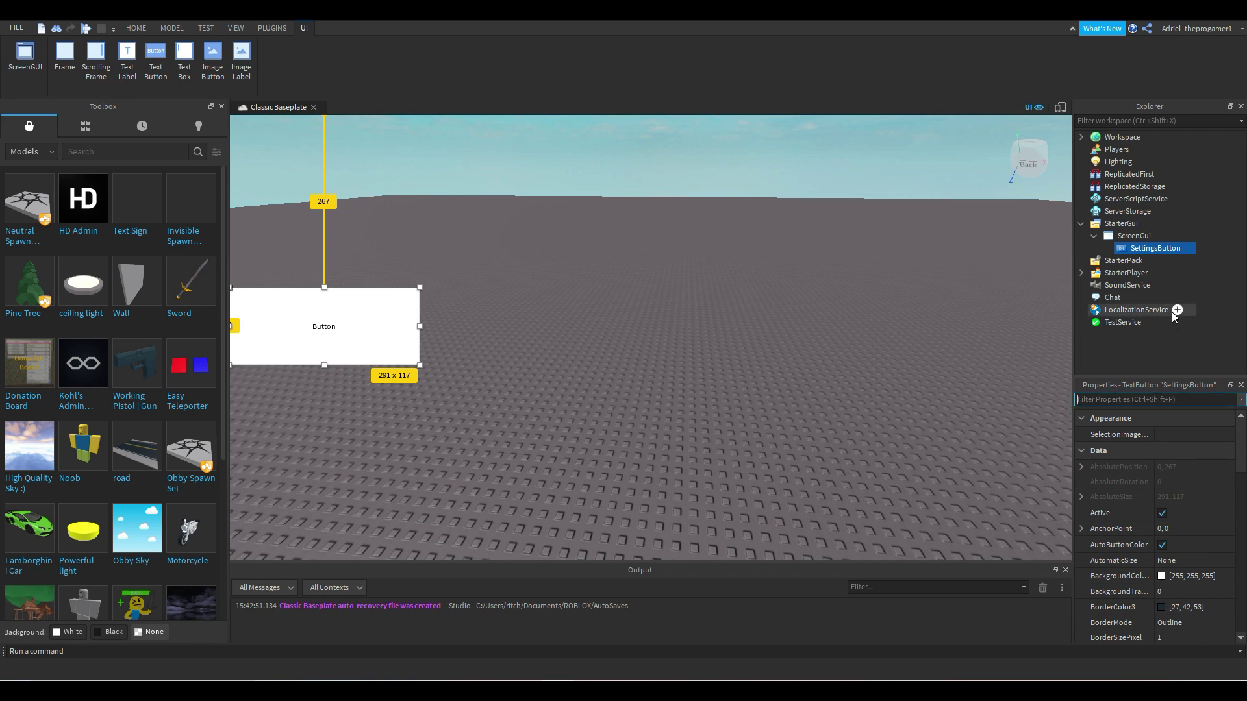
type("text")
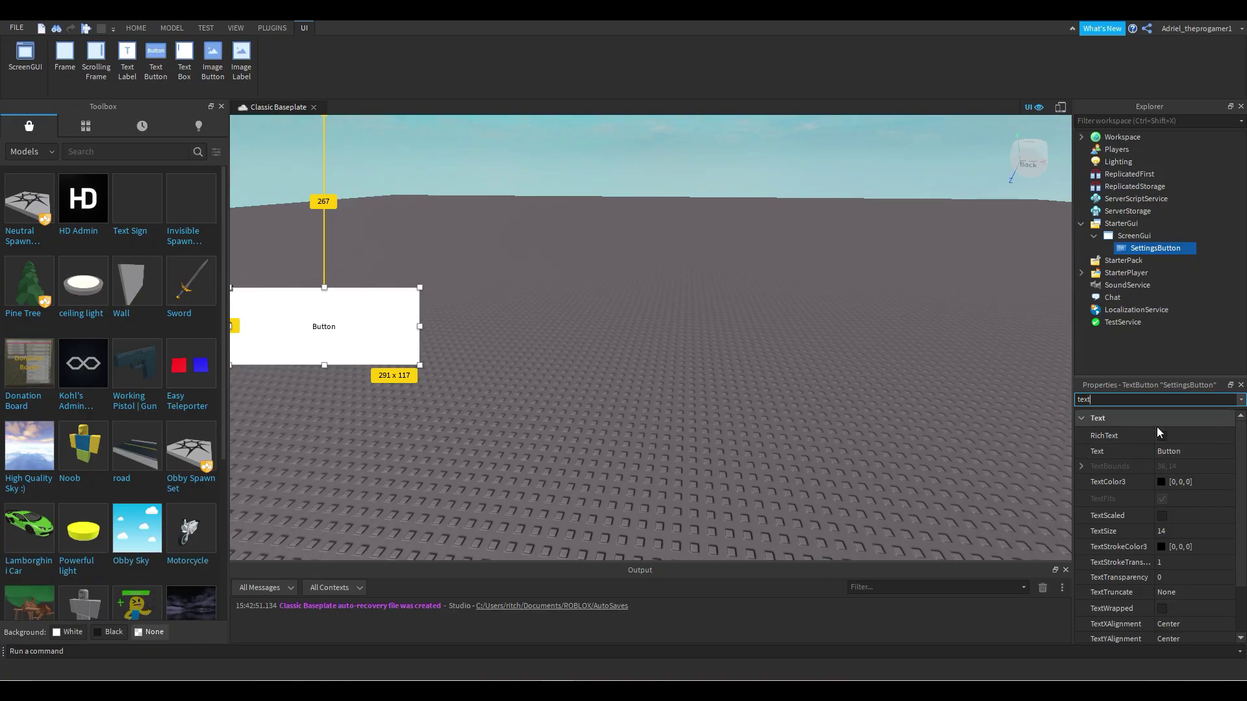
type("sca")
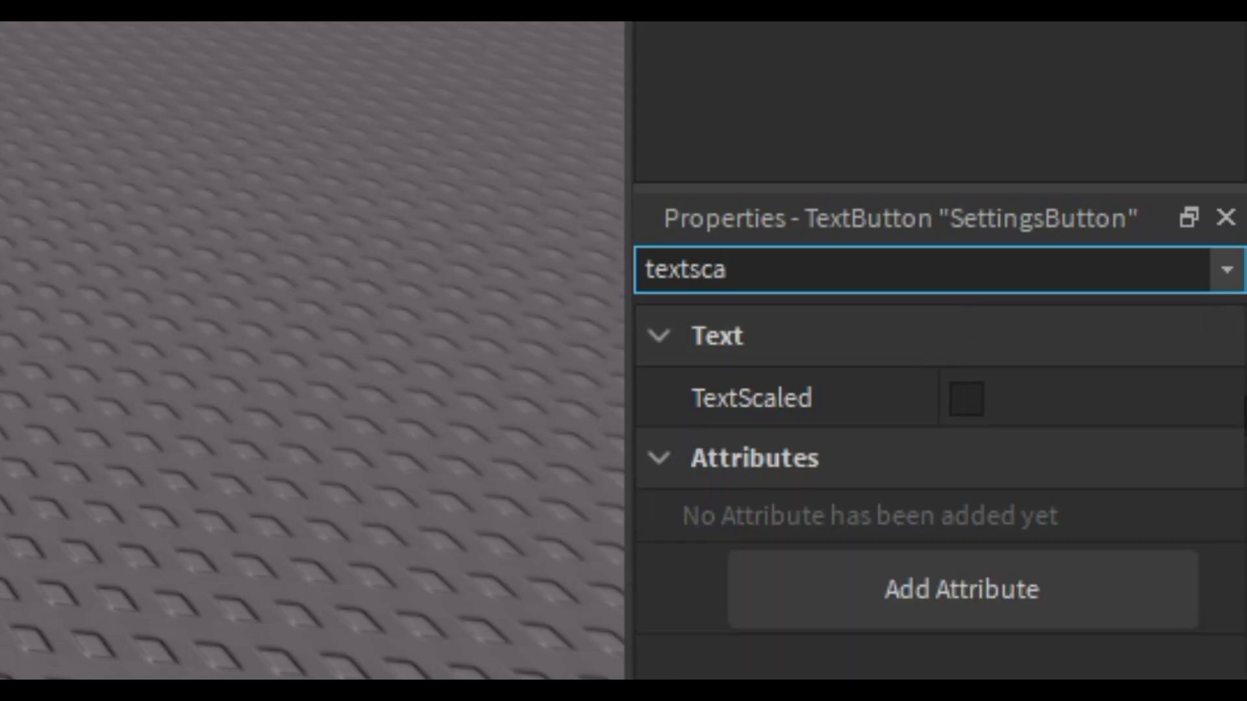
left_click(974, 402)
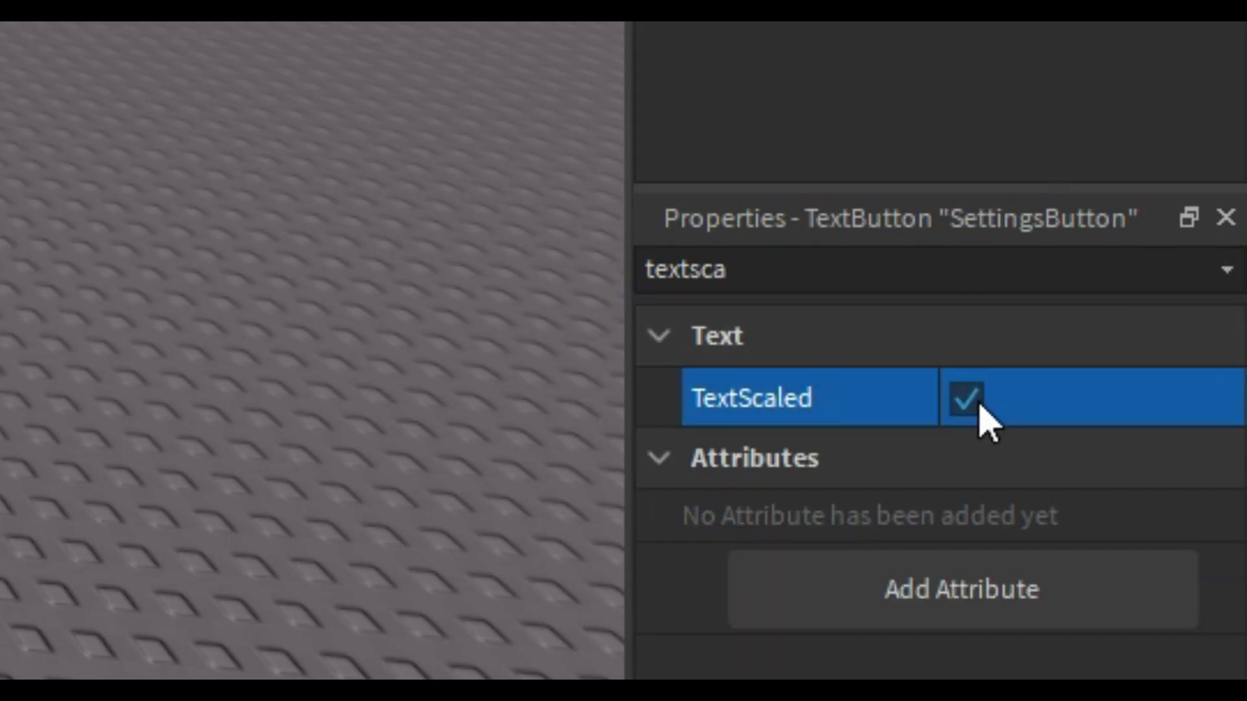
Step: Set the SettingsButton's Text property to "Settings"
left_click_drag(806, 280, 687, 268)
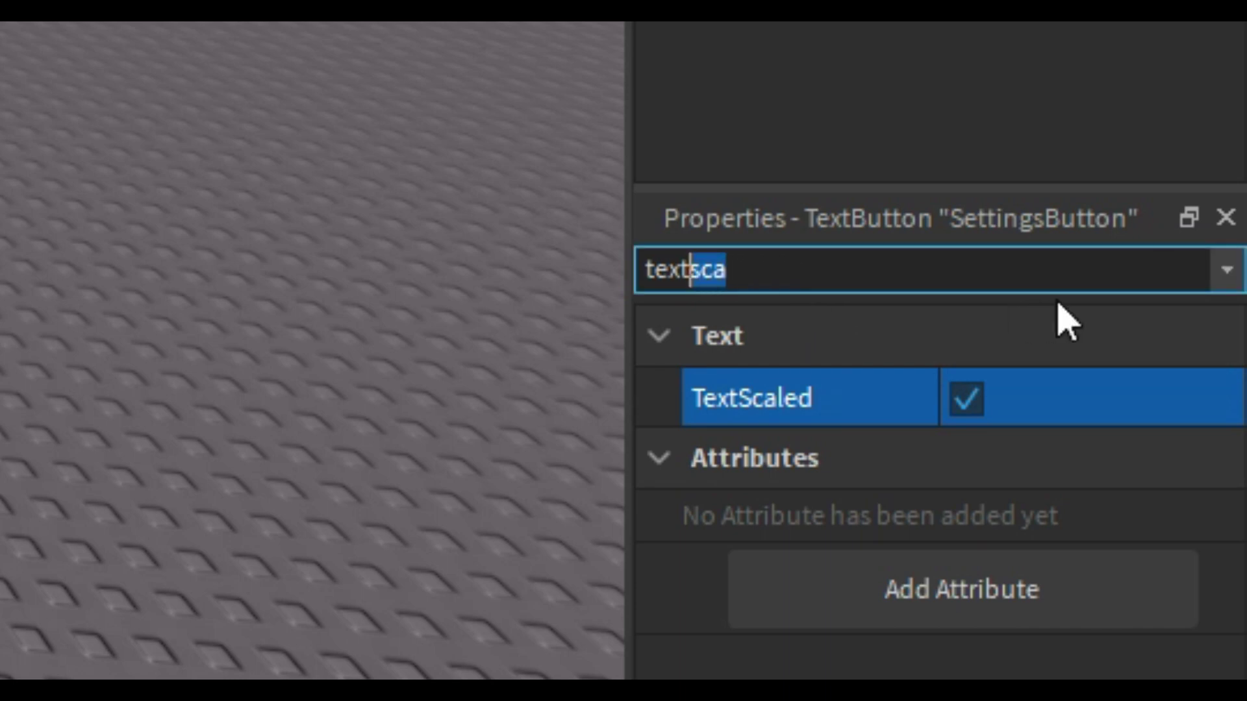
key("BackSpace")
left_click(1017, 452)
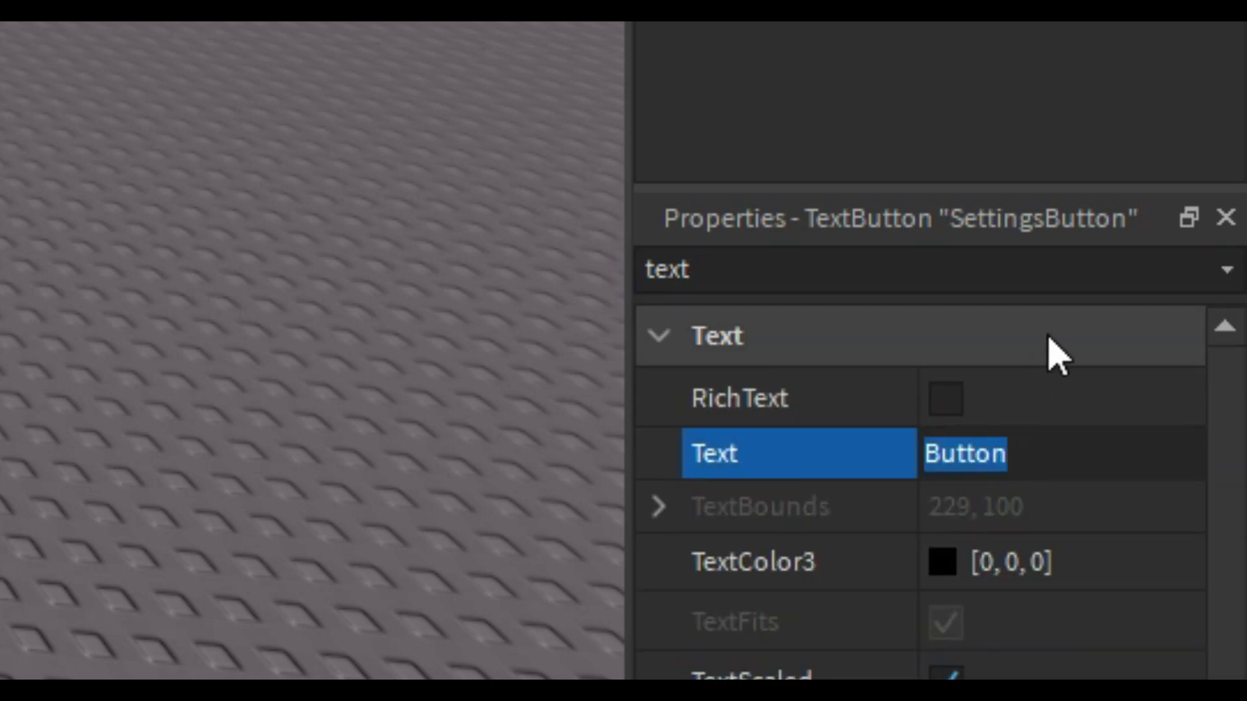
key("BackSpace")
type("Settings")
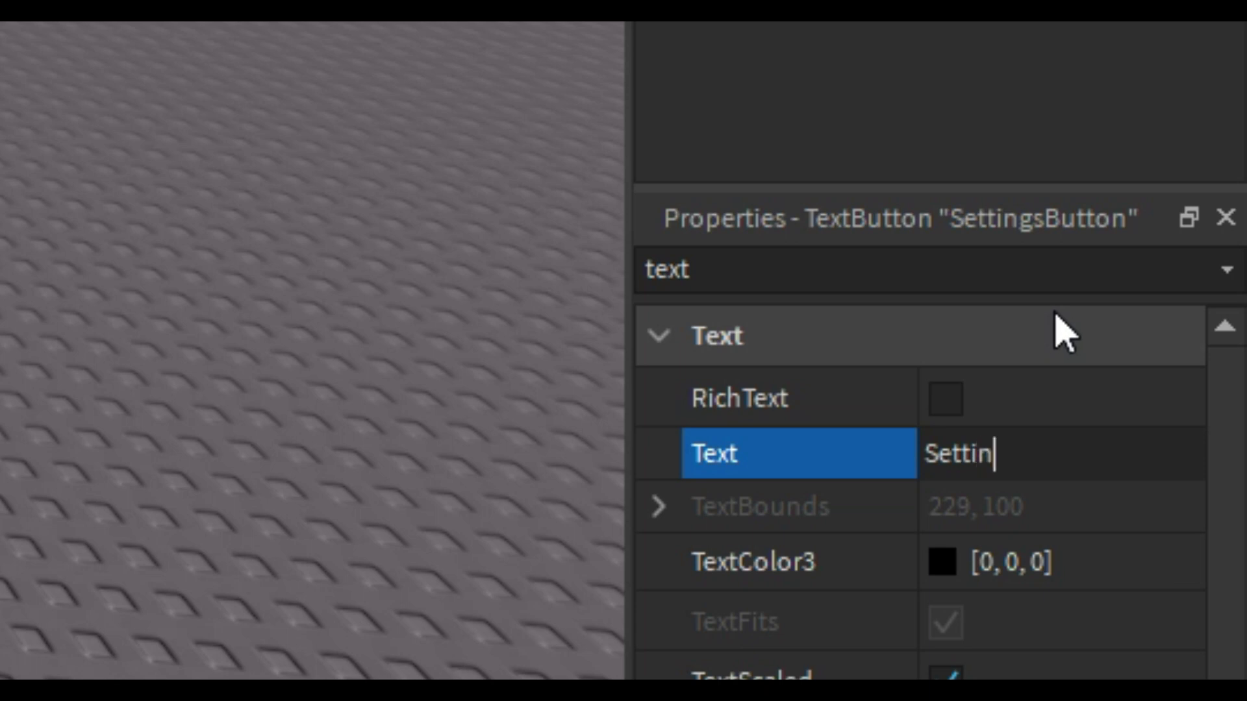
key("Return")
Step: Change the SettingsButton's Style property from Custom to the white preset with rounded corners
left_click(896, 270)
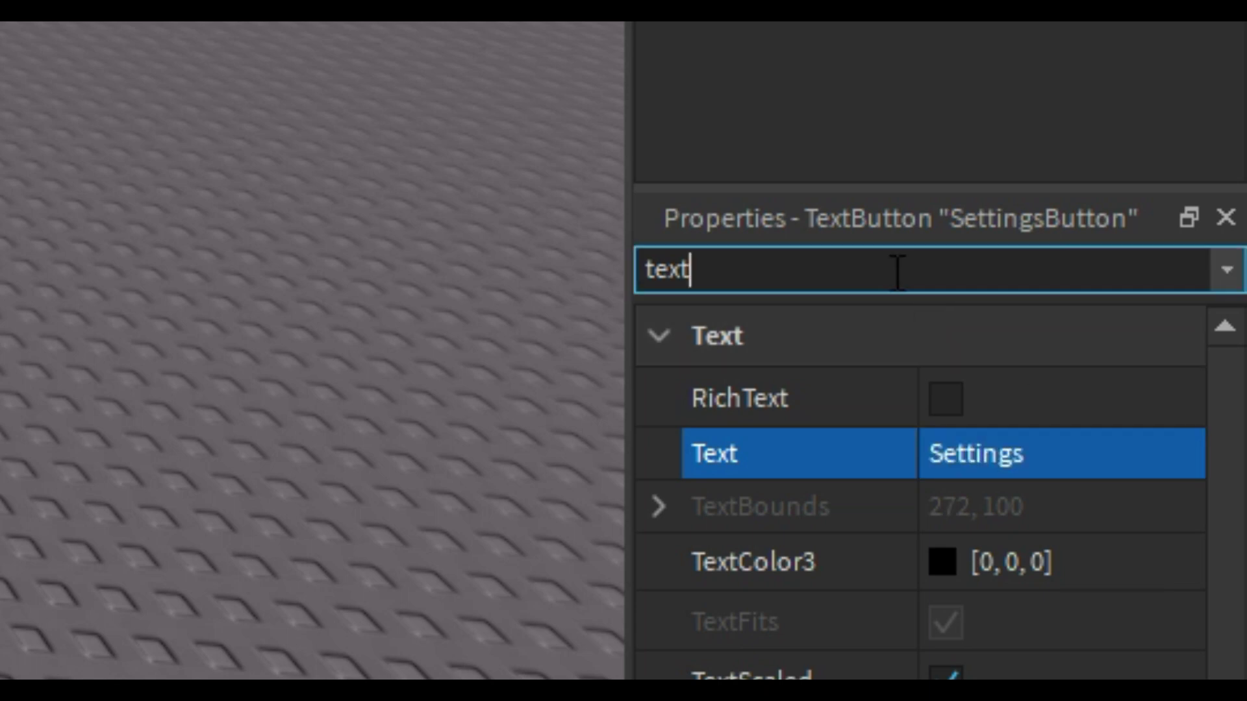
left_click_drag(851, 279, 531, 288)
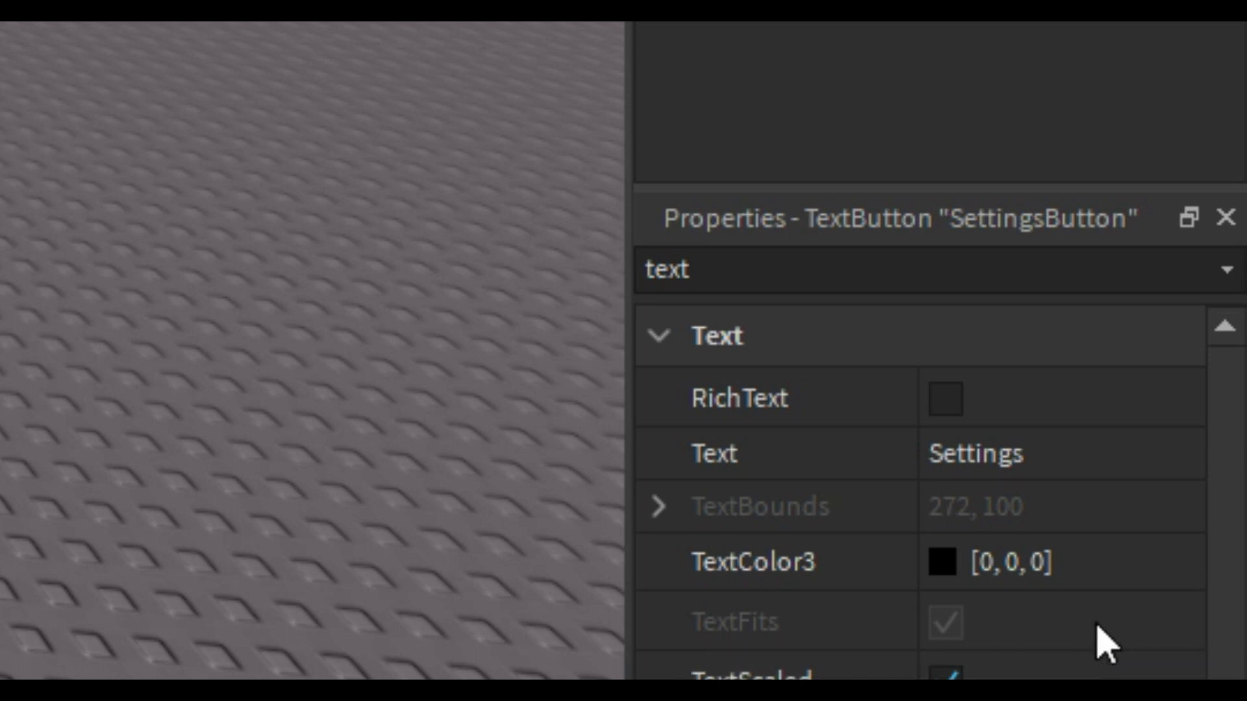
scroll(1136, 617, "down", 2)
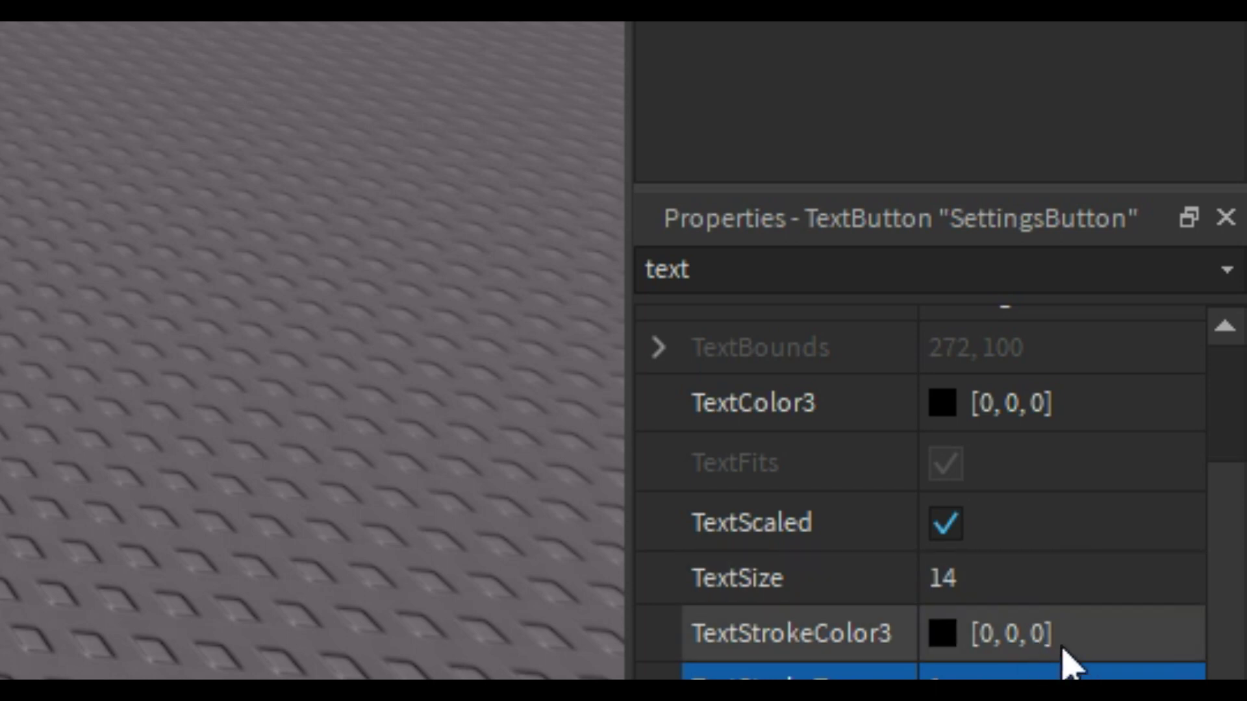
scroll(1056, 643, "up", 3)
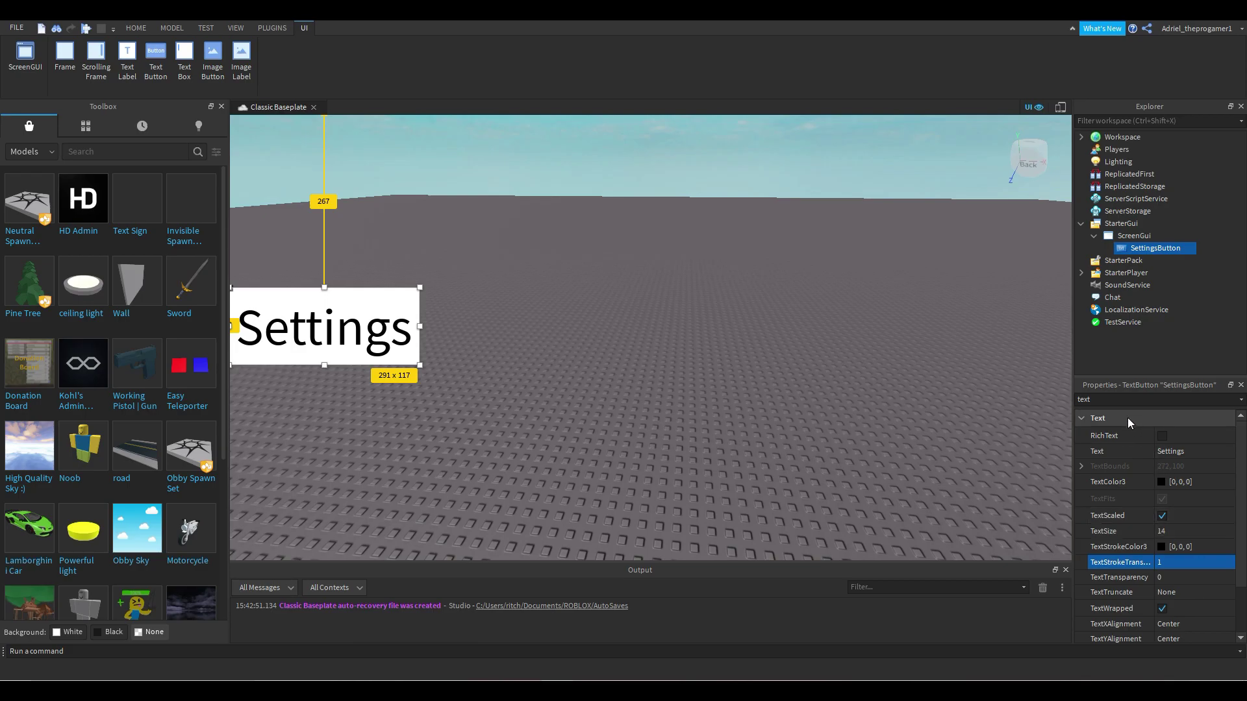
key("ctrl+shift+p")
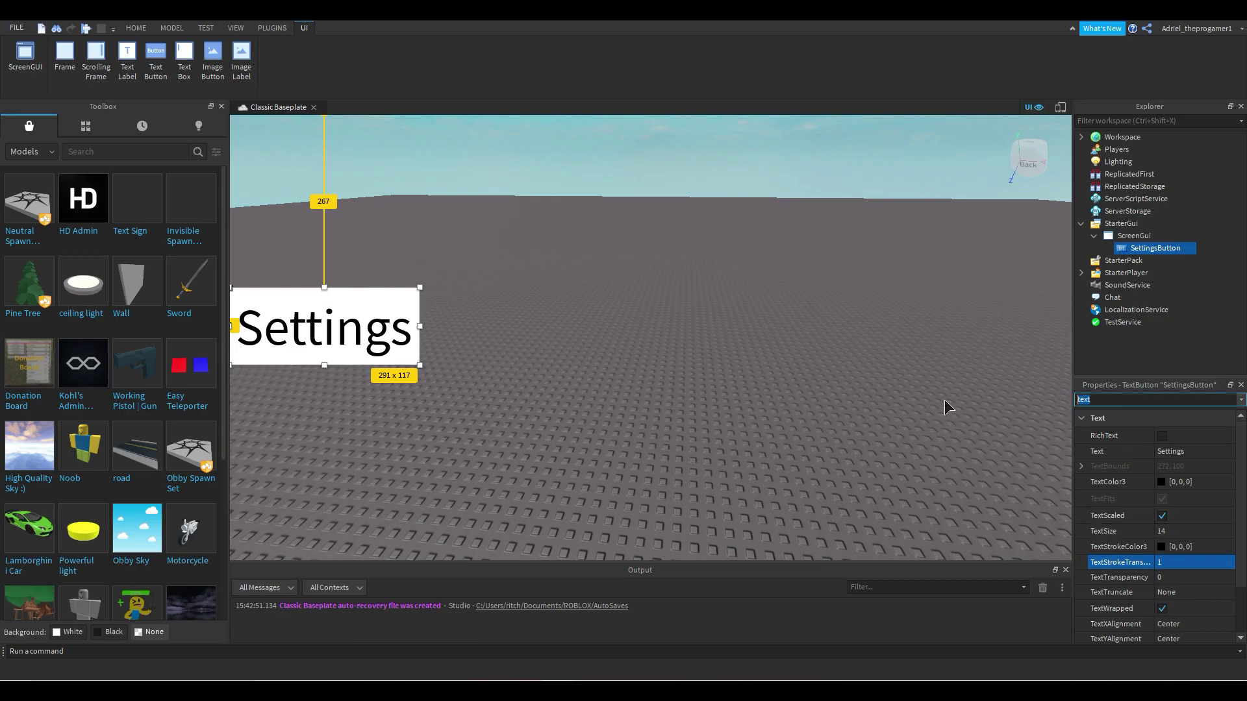
type("style")
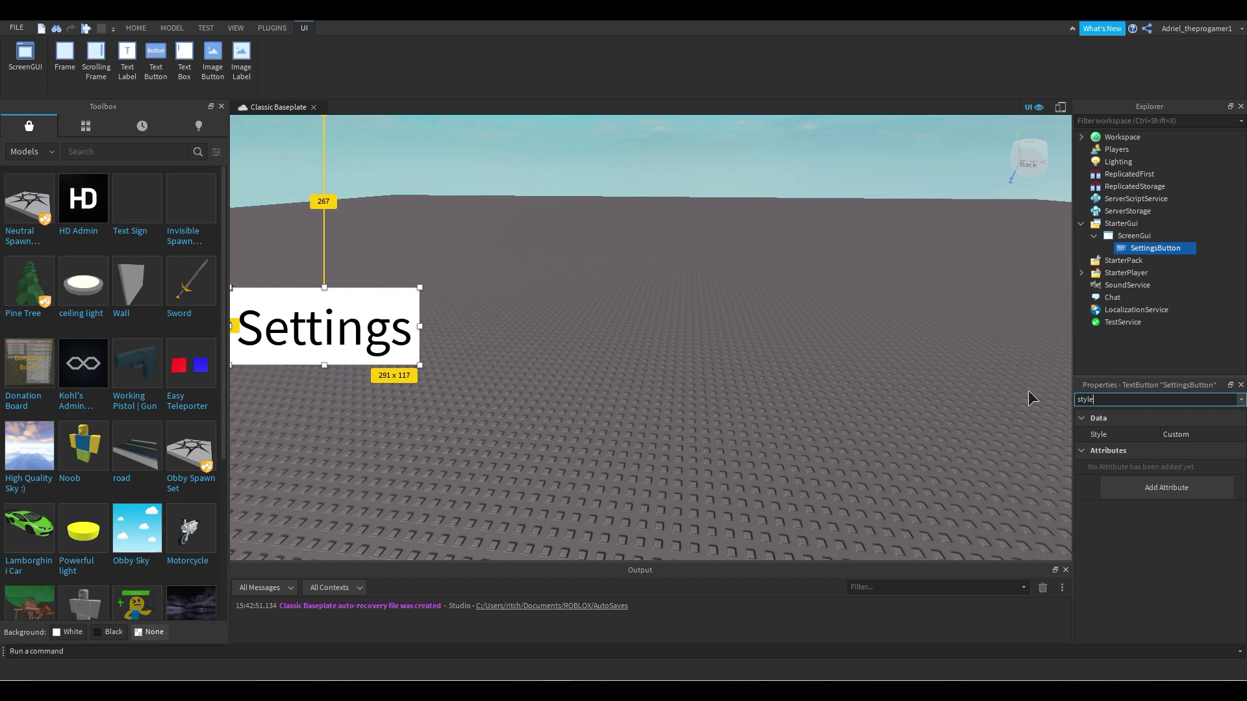
left_click(1169, 434)
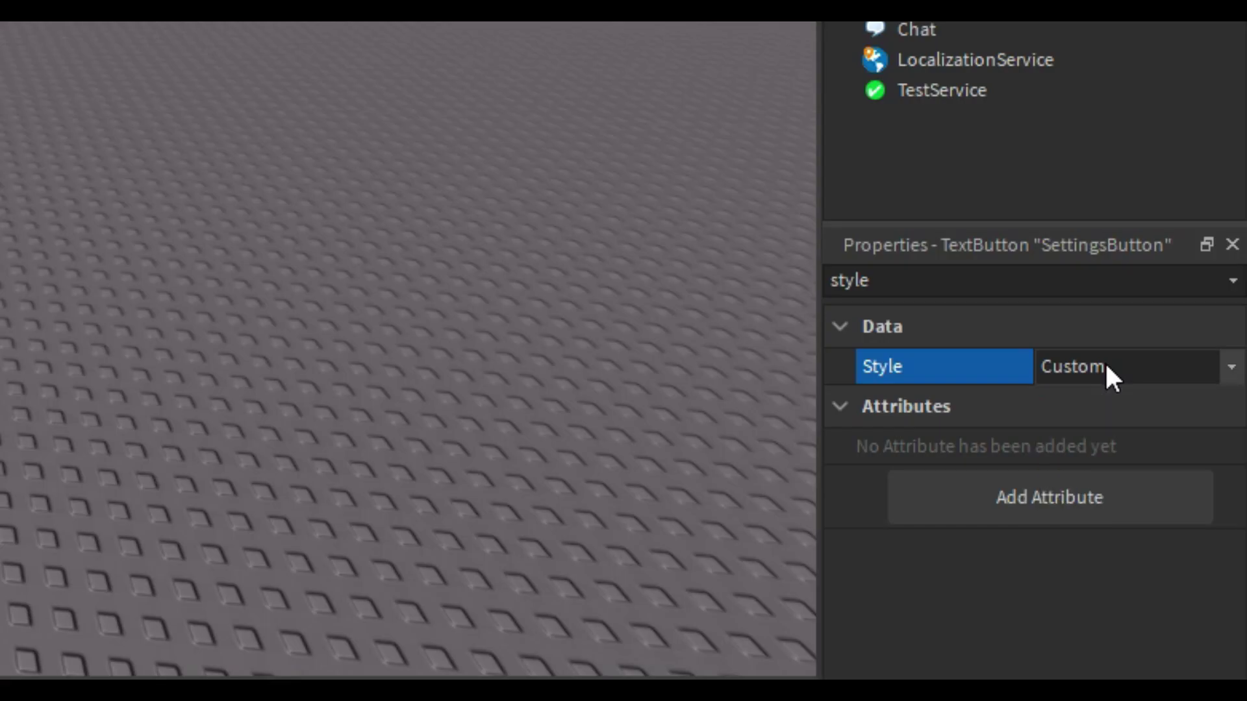
left_click(1134, 518)
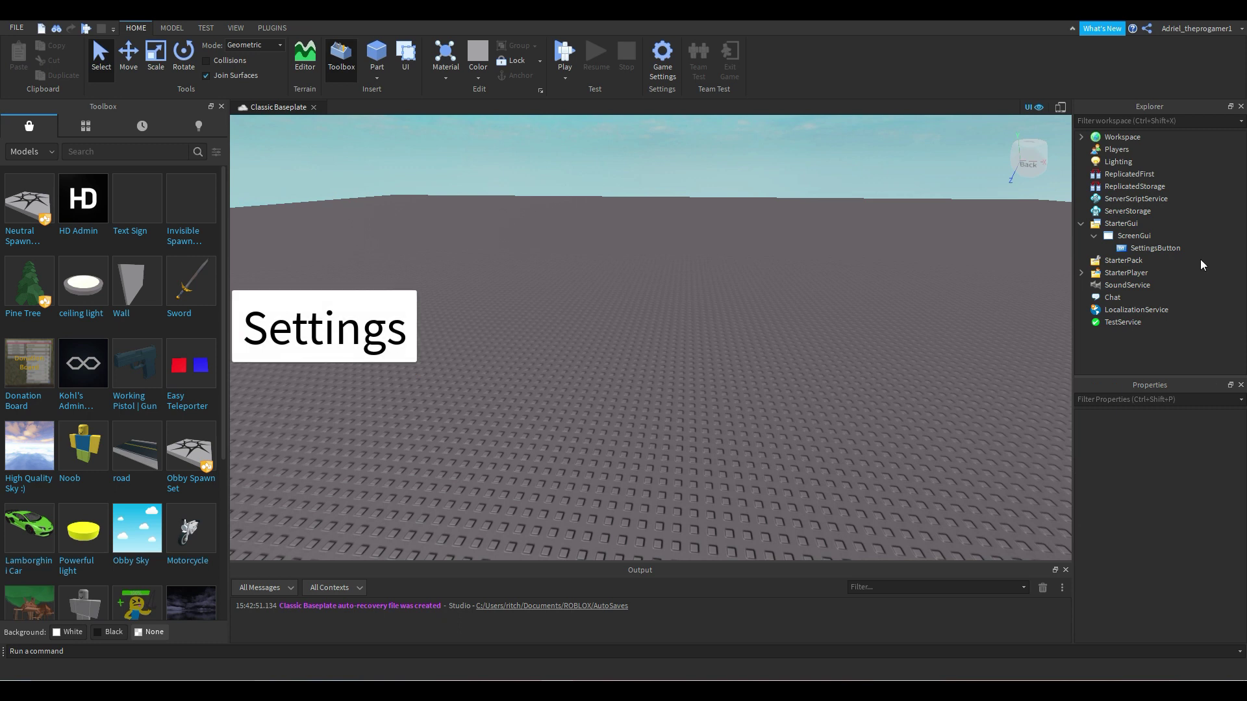
left_click(1171, 248)
left_click(967, 318)
key("ctrl+z")
key("ctrl+y")
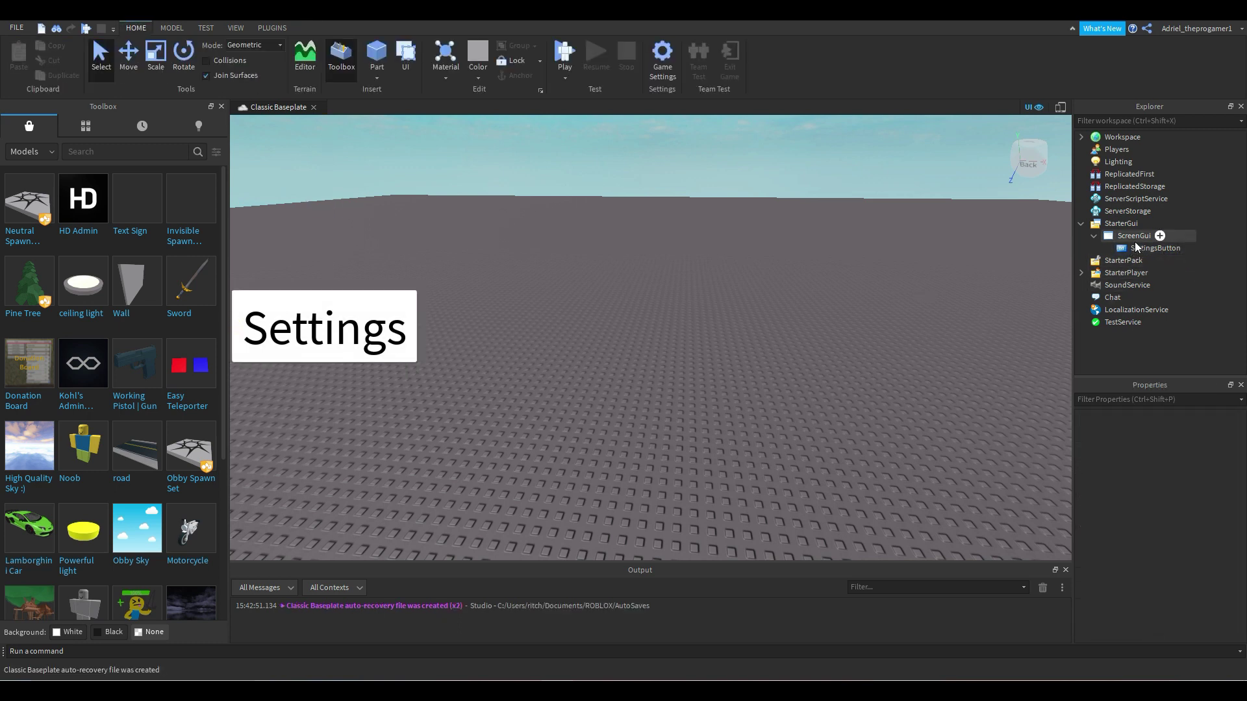
Step: Insert a Frame into ScreenGui, enlarge it to about 756 x 448, and place it beside the Settings button, near the viewport's centre
left_click(1135, 240)
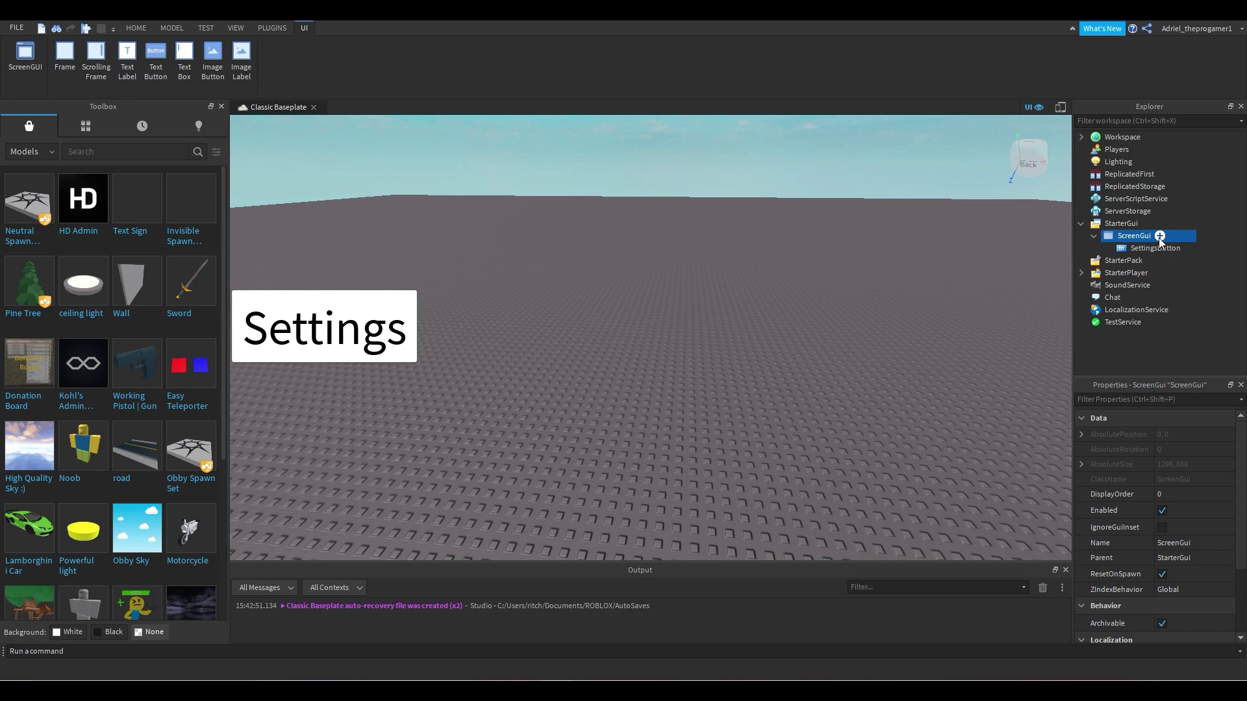
left_click(1160, 237)
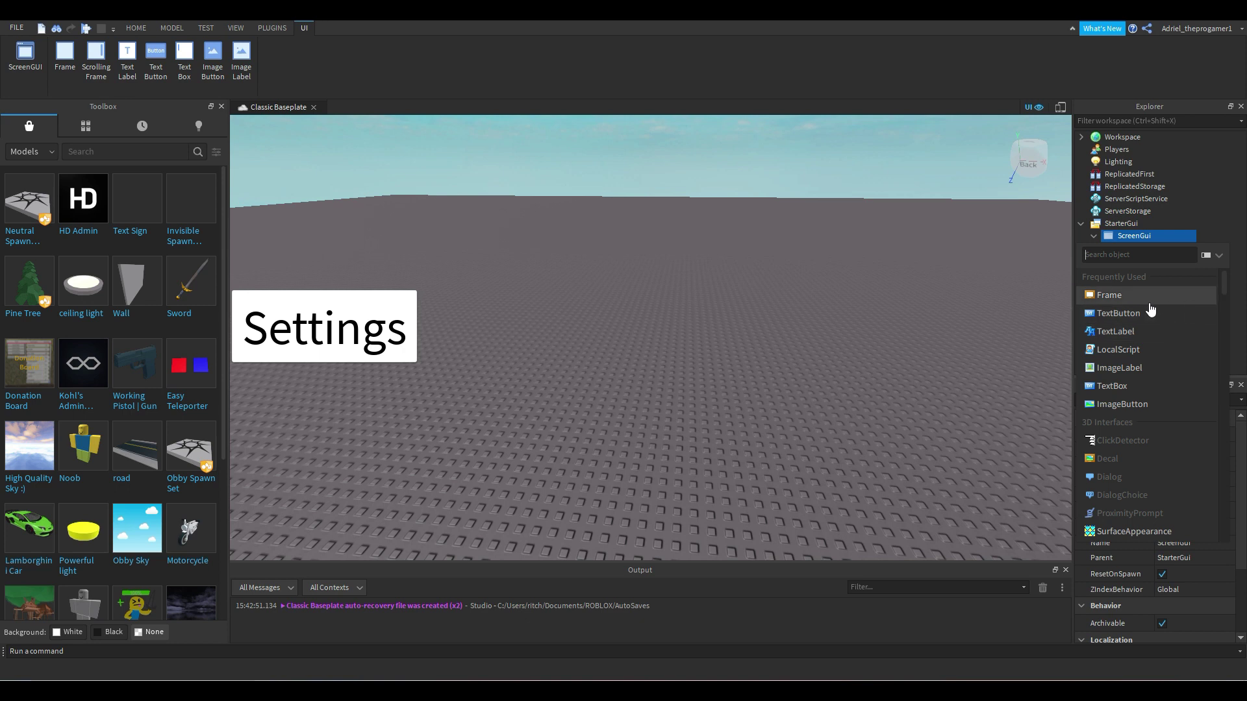
left_click(1126, 305)
left_click_drag(278, 167, 1004, 502)
left_click_drag(779, 412, 740, 382)
left_click_drag(803, 333, 793, 334)
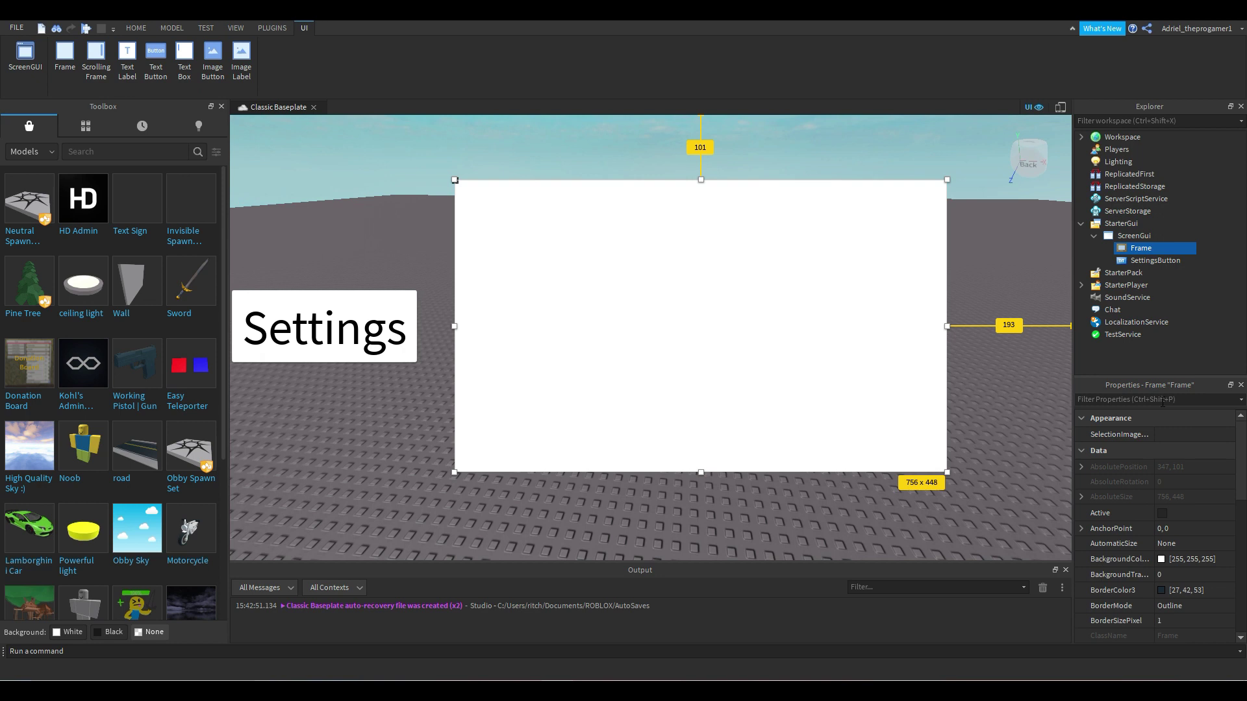
Step: Rename the new Frame as SettingsBackground
right_click(1138, 248)
left_click(1138, 325)
type("SettingsFram")
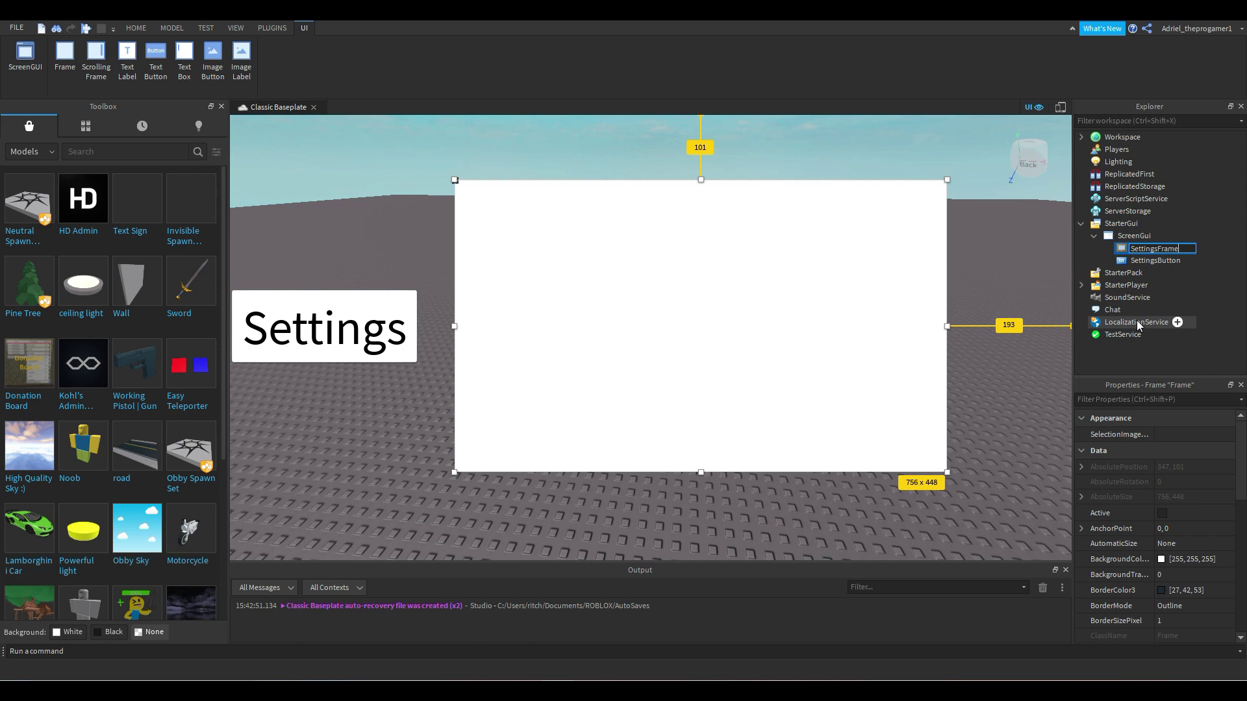
key("BackSpace")
key("BackSpace")
key("BackSpace")
key("BackSpace")
type("Background")
key("Return")
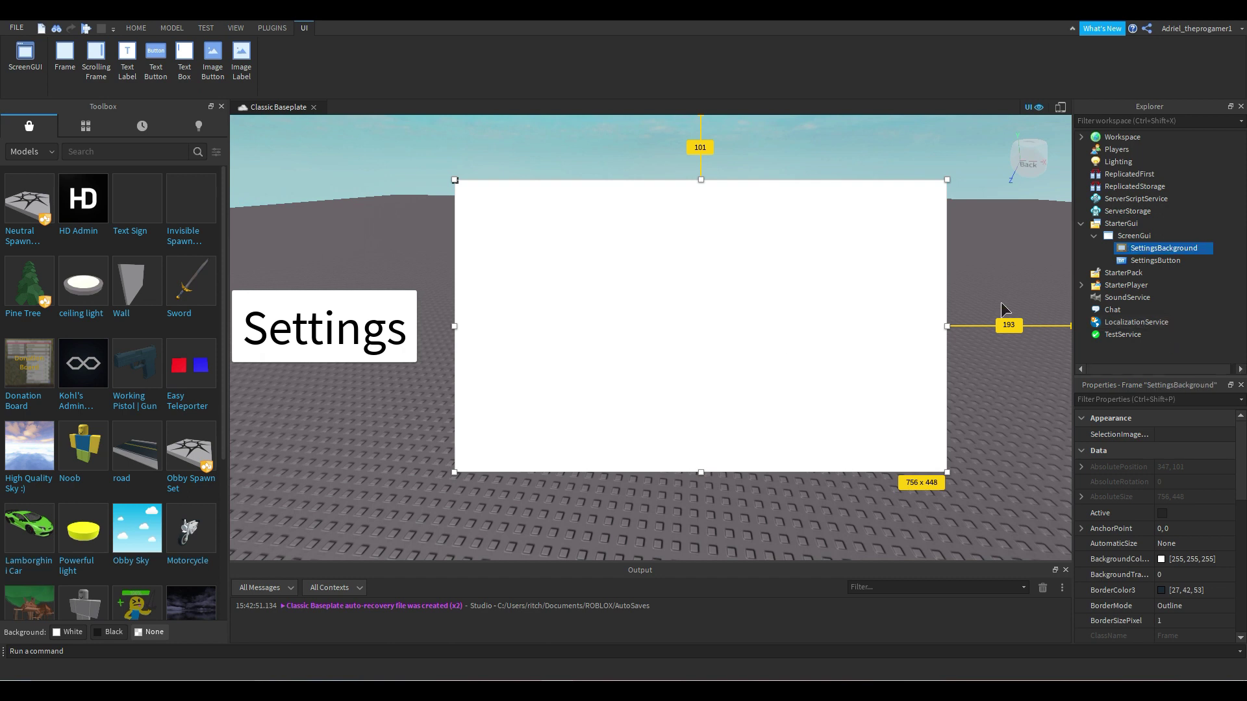
Step: Set the SettingsBackground frame's BackgroundColor3 to the grey 111, 111, 111
left_click(1150, 403)
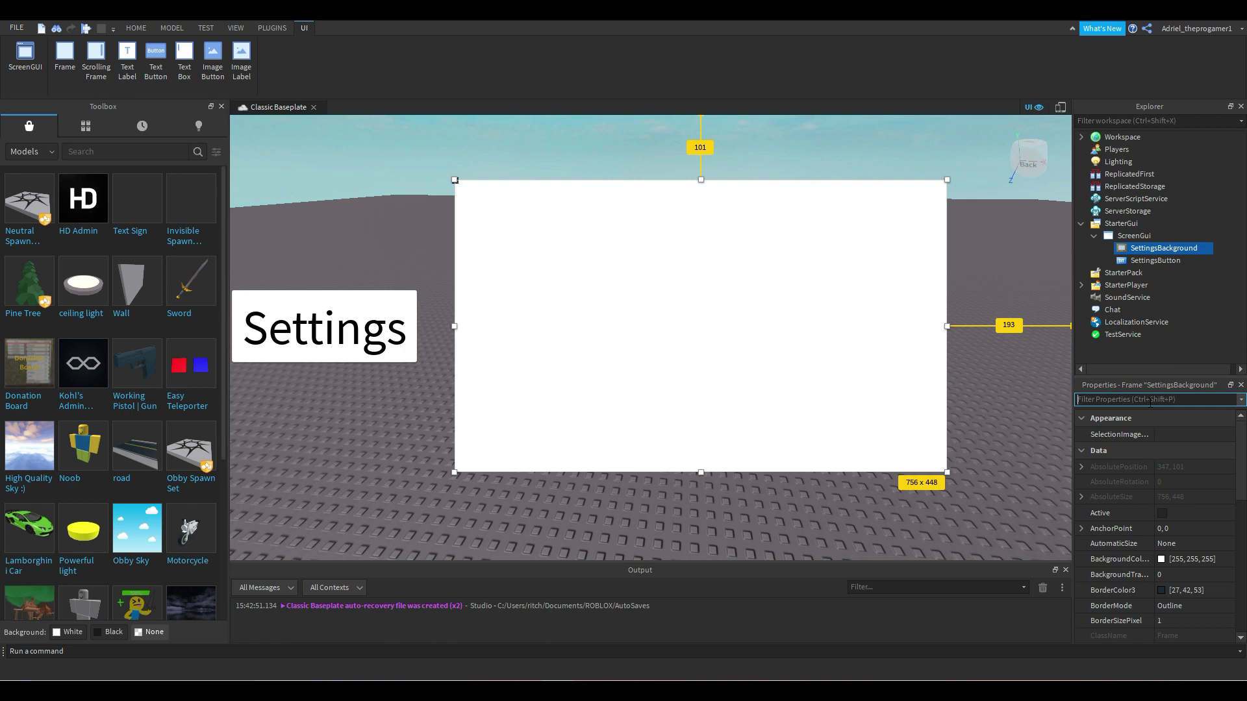
type("back")
left_click(1167, 435)
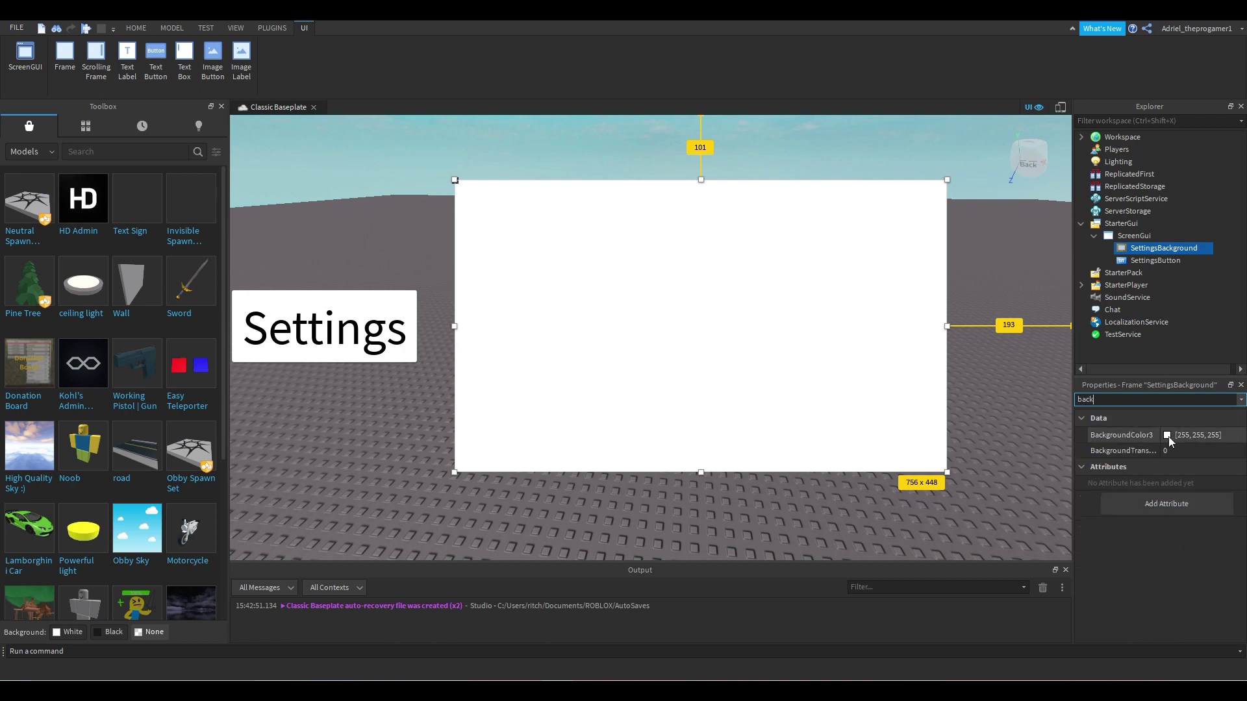
left_click_drag(771, 322, 774, 310)
left_click(714, 461)
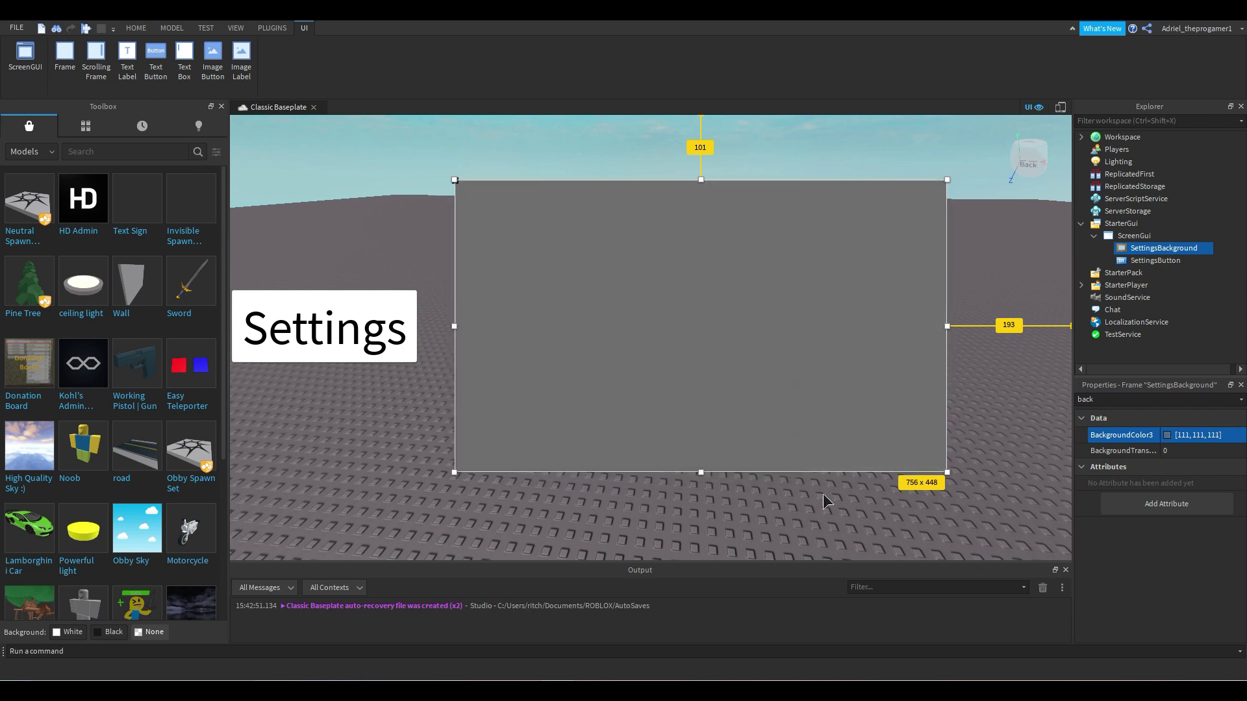
Step: Insert a TextLabel into SettingsBackground, enlarge it to about 233 x 86, and place it near the frame's upper-left corner
left_click(766, 491)
right_click_drag(766, 482, 869, 447)
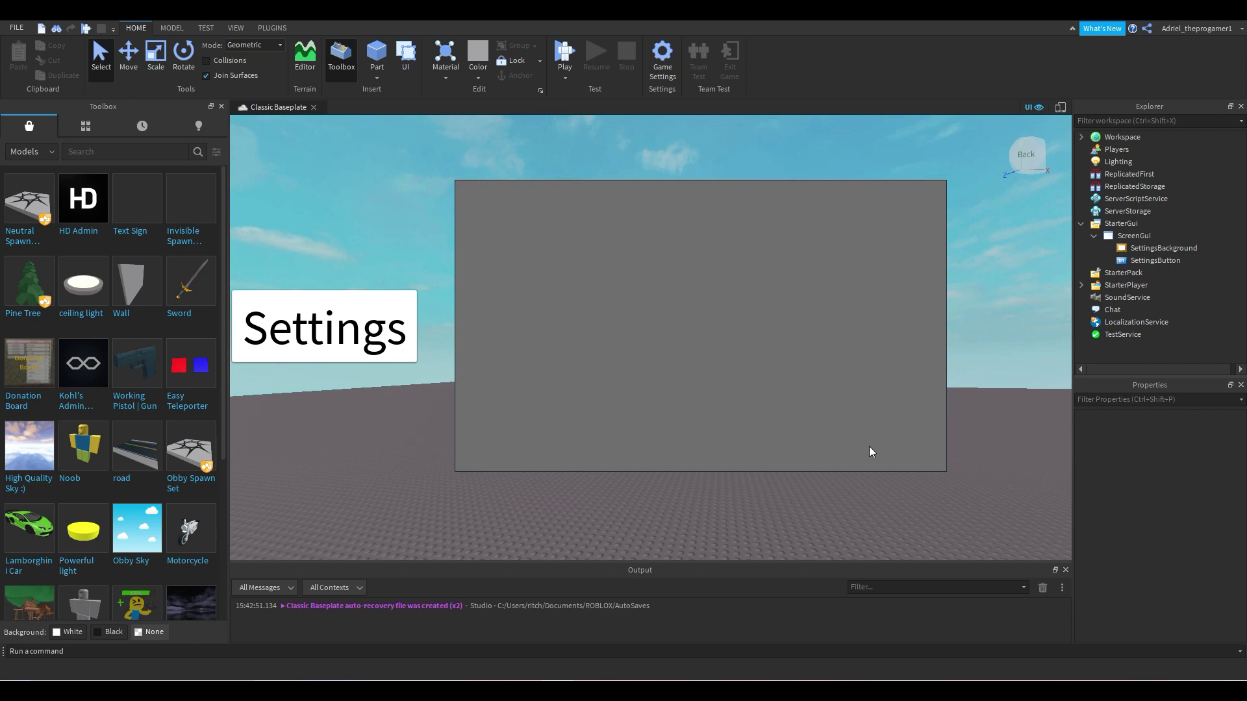
left_click(1165, 249)
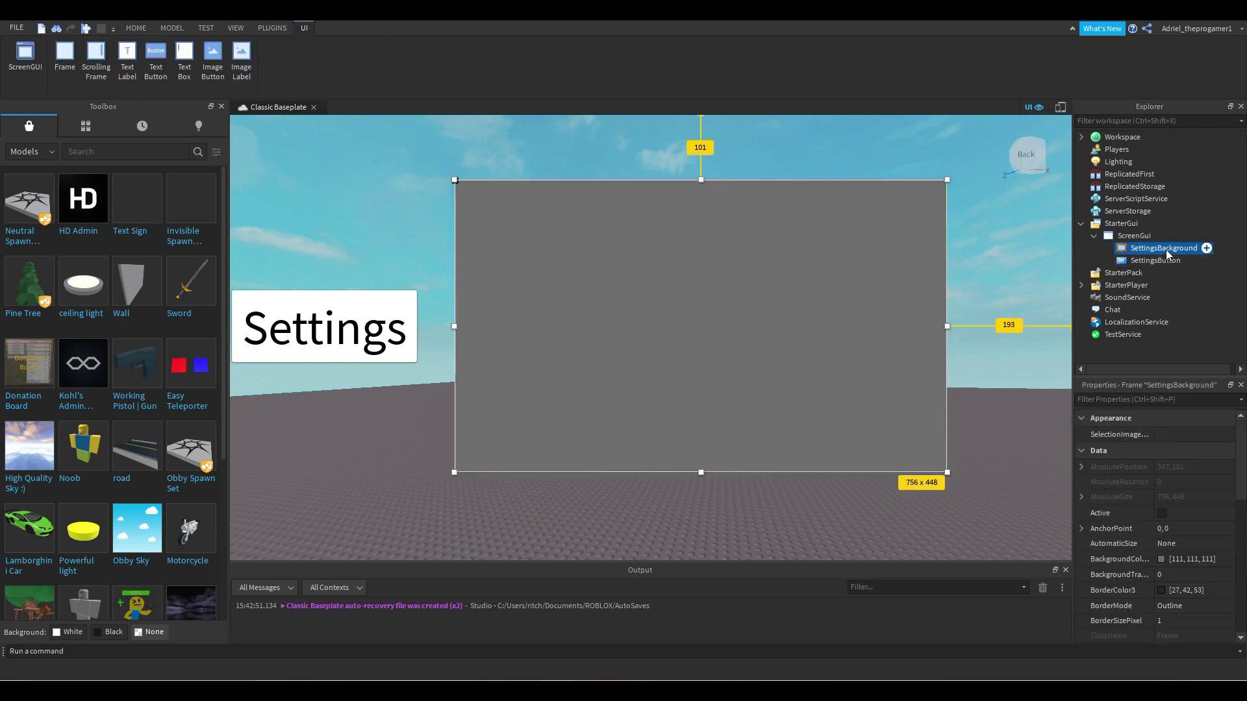
left_click(1202, 248)
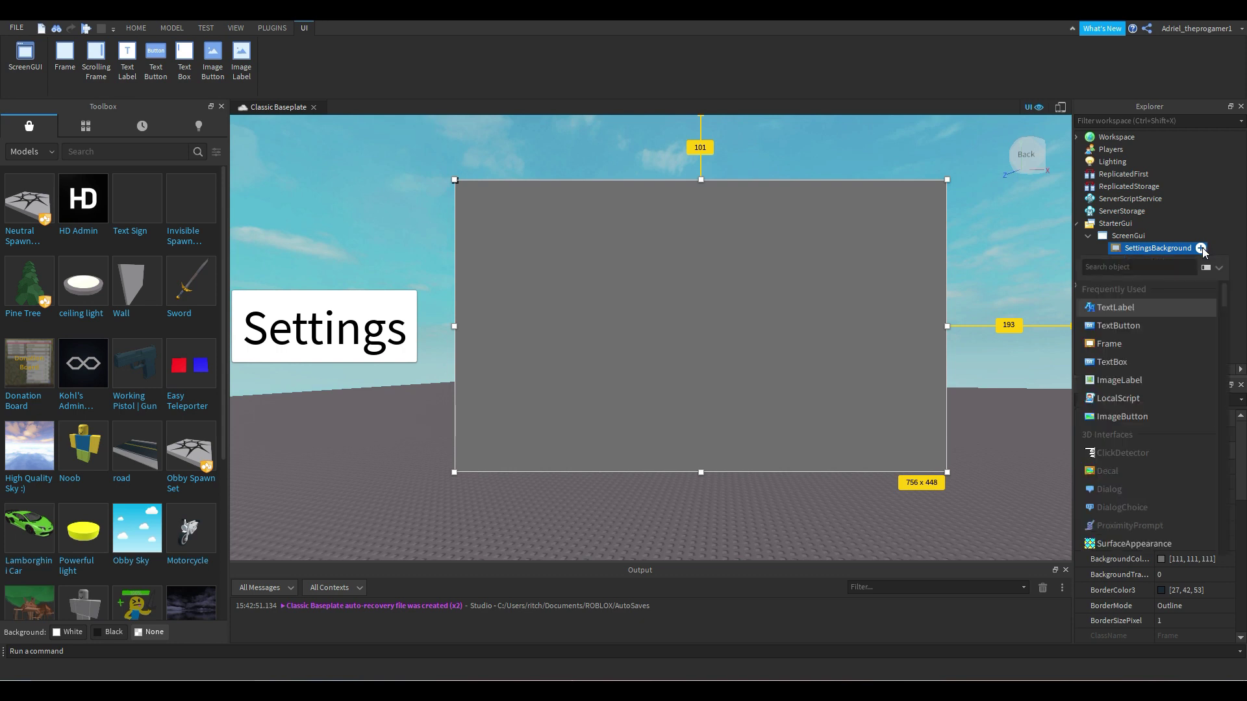
left_click(1130, 308)
left_click_drag(526, 196, 585, 271)
left_click(603, 271)
Step: Turn on TextScaled for the new TextLabel
left_click(1143, 398)
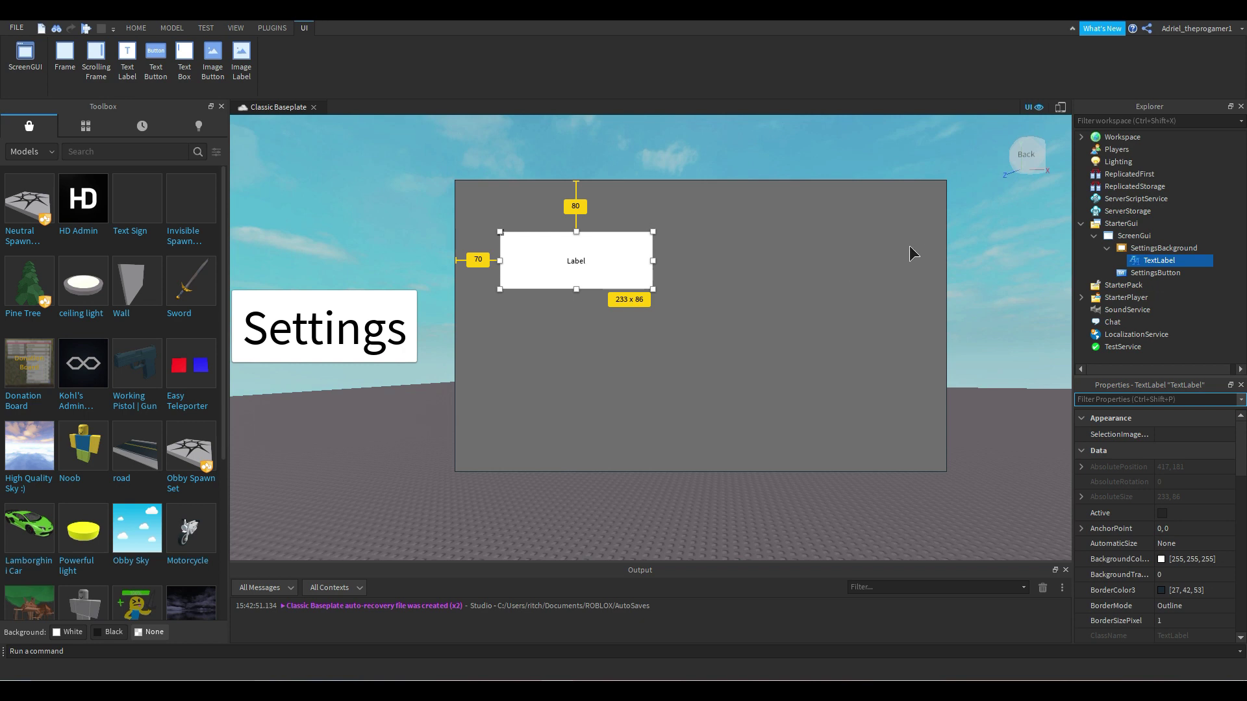
type("text")
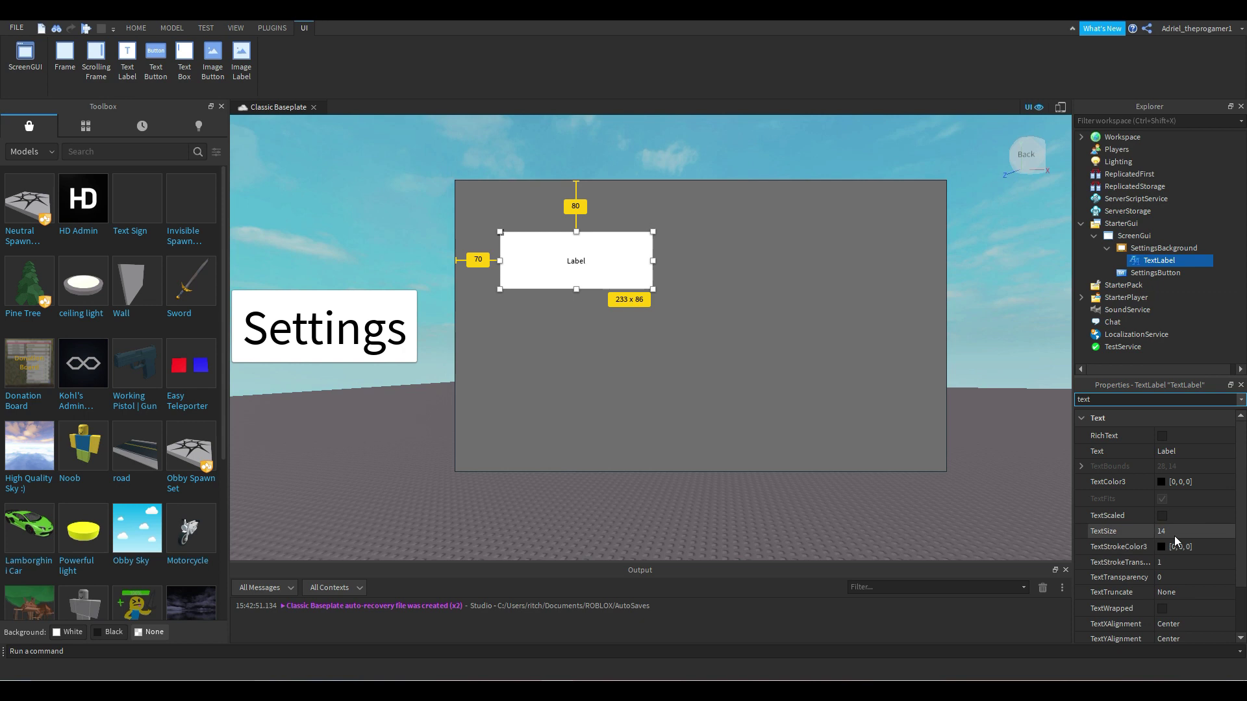
left_click(1163, 517)
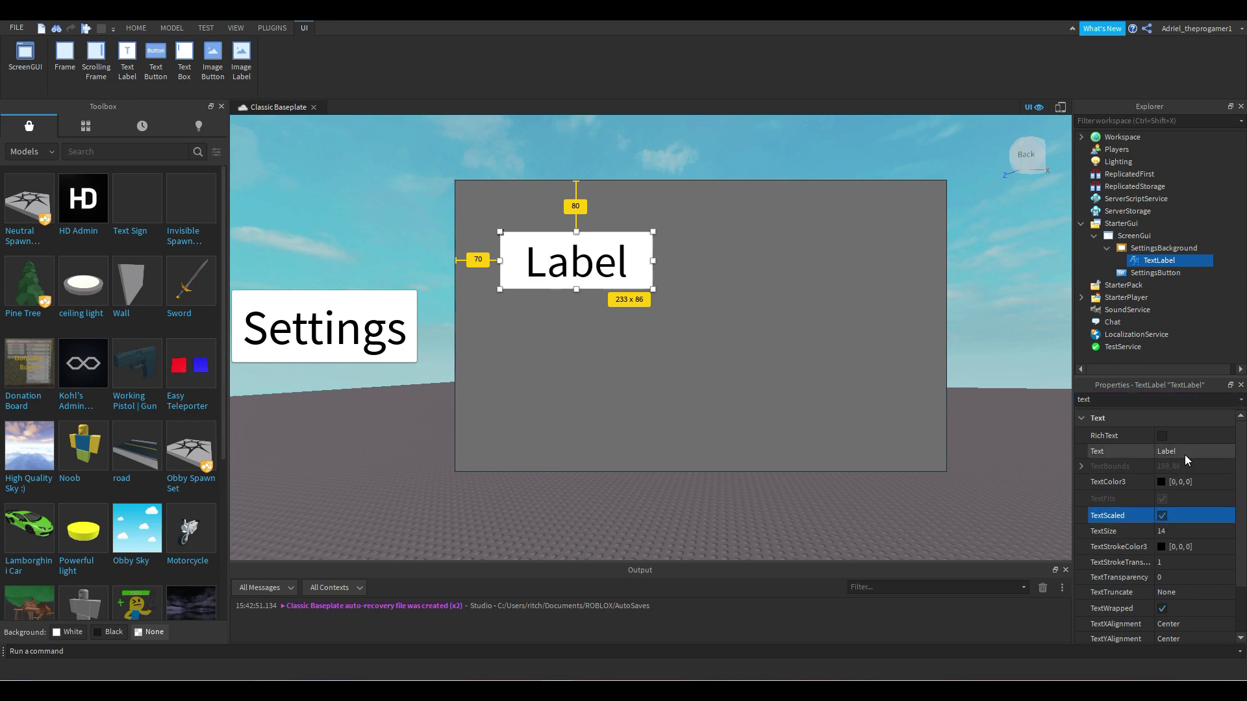
Step: Set the TextLabel's text to "Shadows enabled" and widen the label to about 287 x 86
left_click(1163, 452)
key("BackSpace")
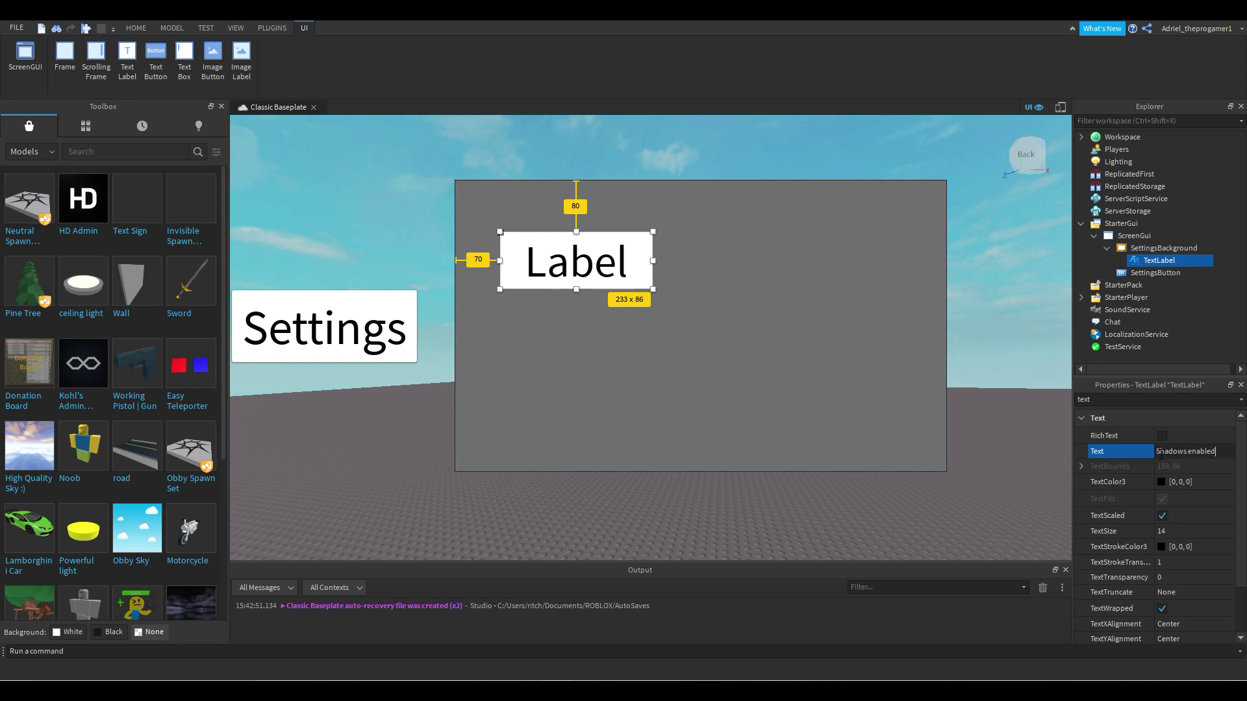
type("Shadows enabled")
key("Return")
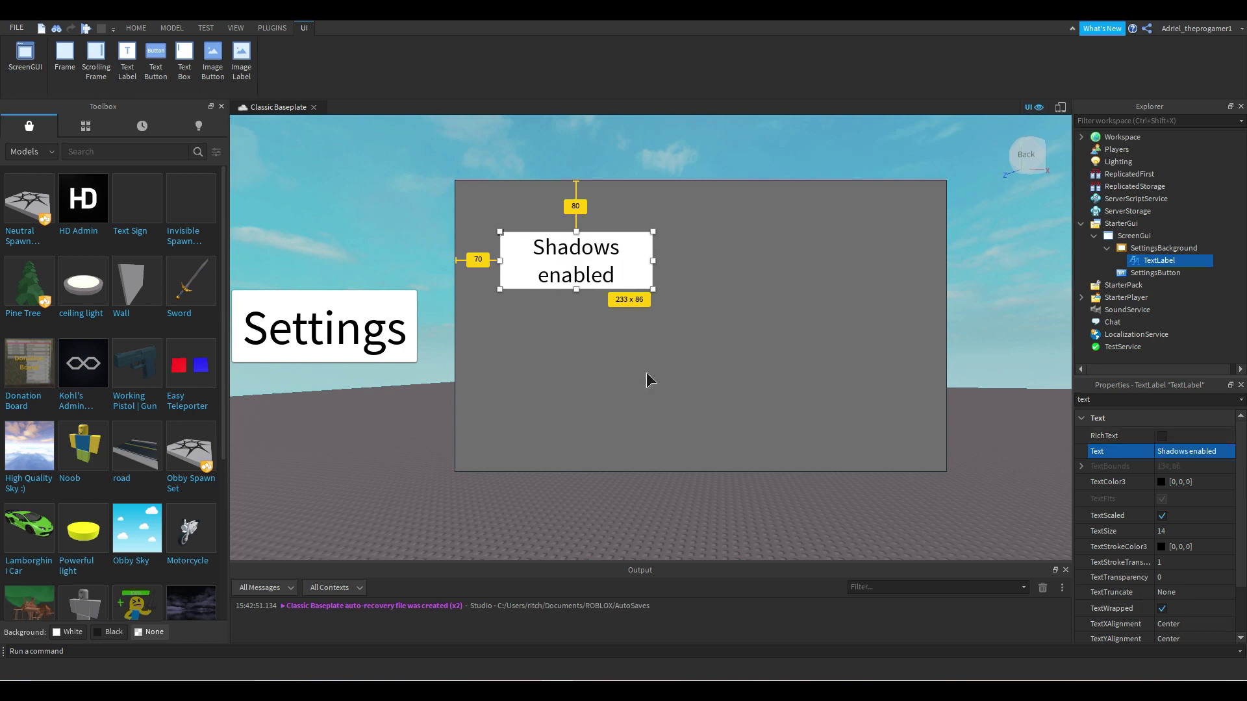
left_click_drag(655, 261, 631, 271)
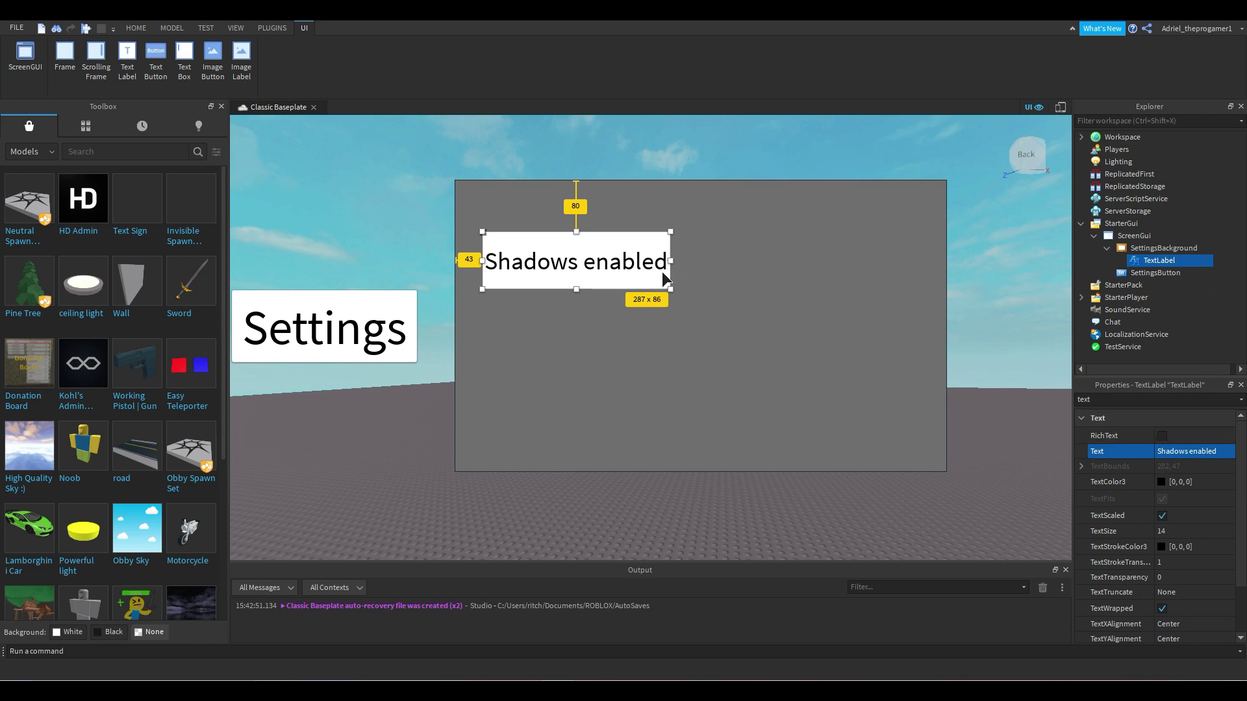
Step: Try the dark blue 0, 0, 170 as the "Shadows enabled" label's BackgroundColor3
double_click(1125, 398)
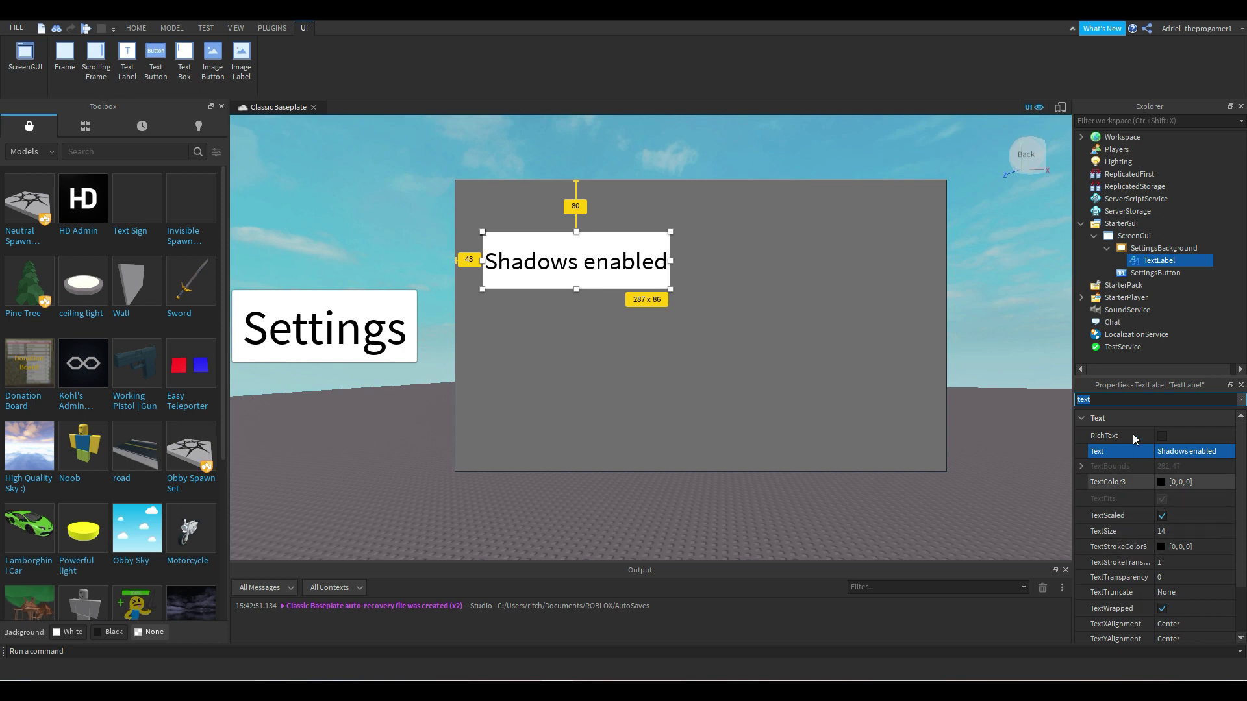
type("backgr")
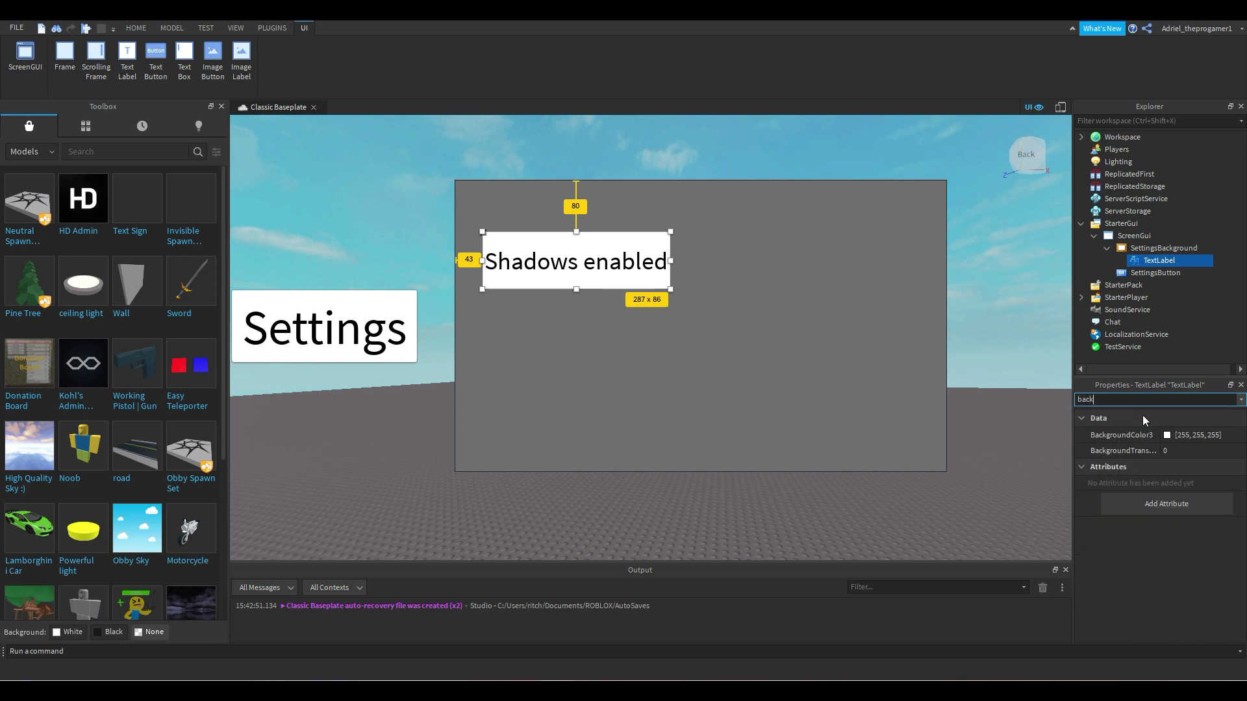
left_click(1167, 435)
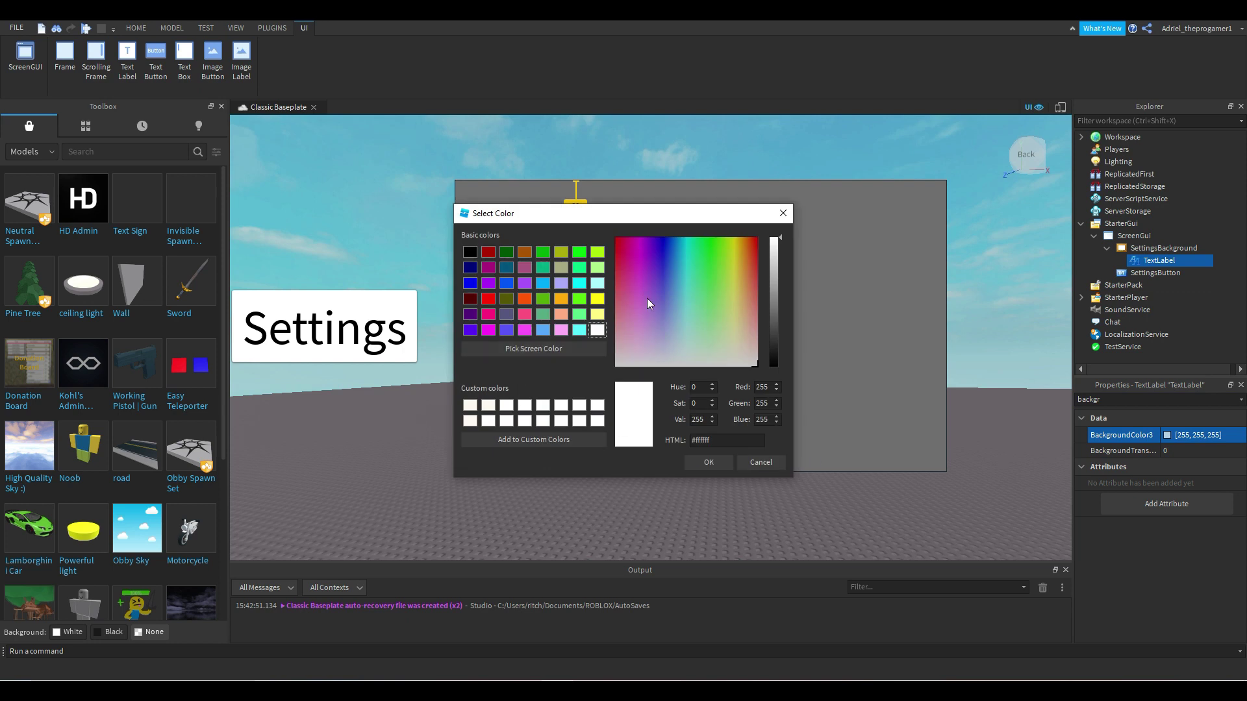
left_click(470, 283)
left_click_drag(775, 276, 777, 281)
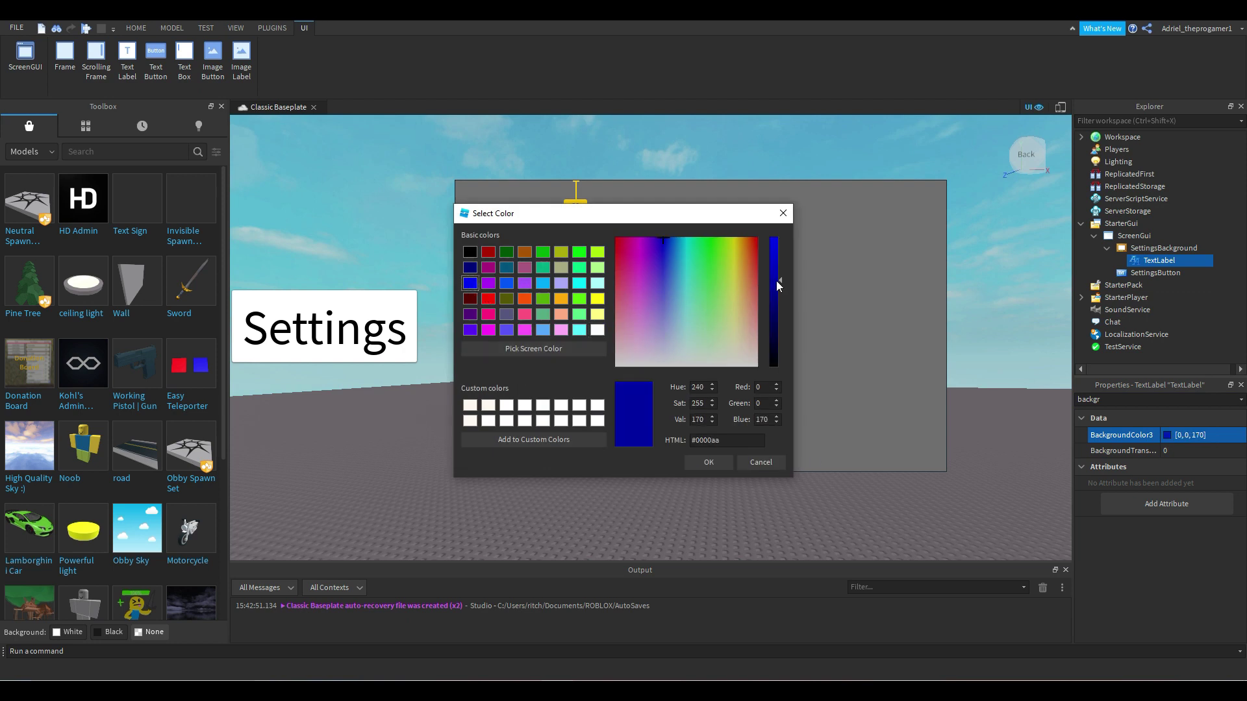
left_click(697, 462)
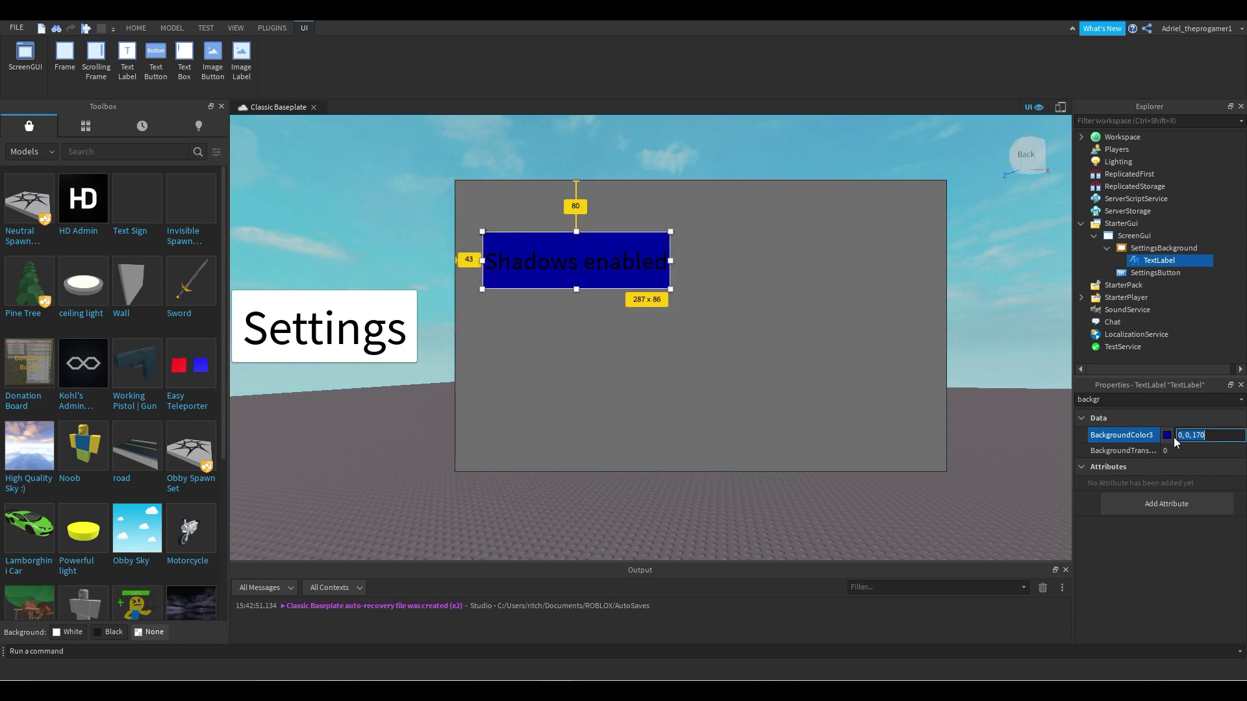
Step: Set the "Shadows enabled" label's BackgroundColor3 to the violet-blue 85, 85, 255 and deselect the label
left_click(1165, 435)
left_click(488, 284)
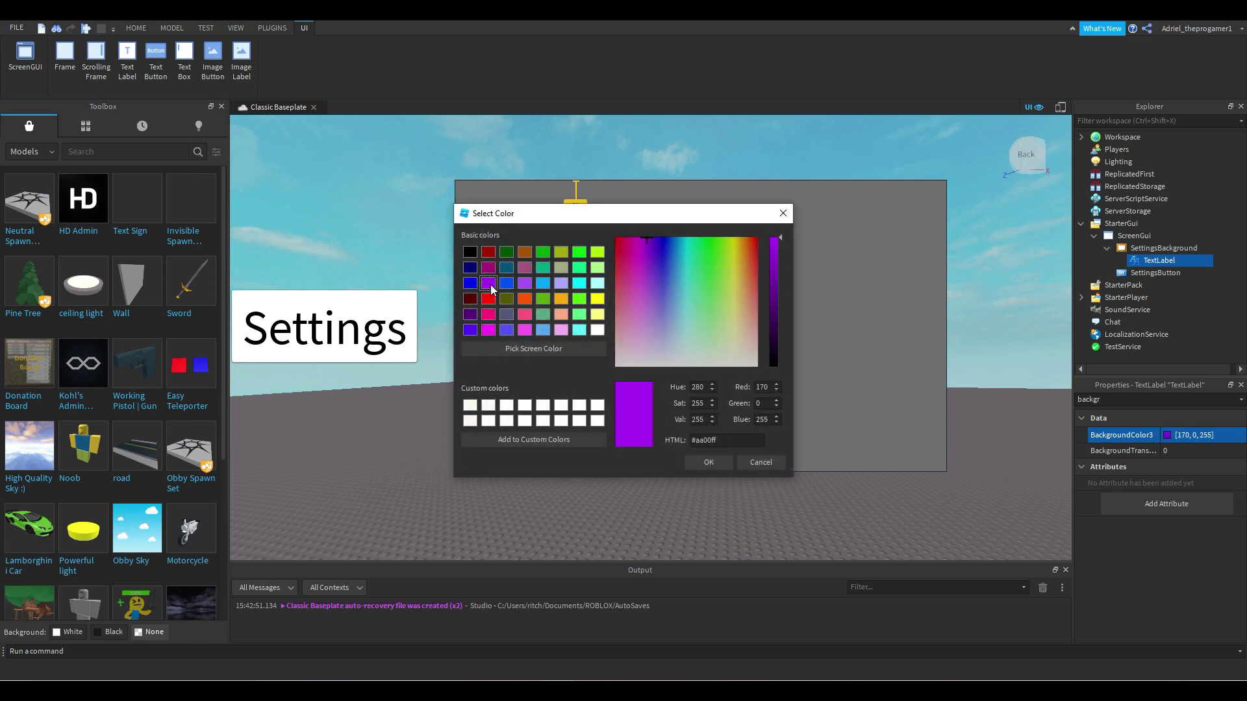
left_click(525, 284)
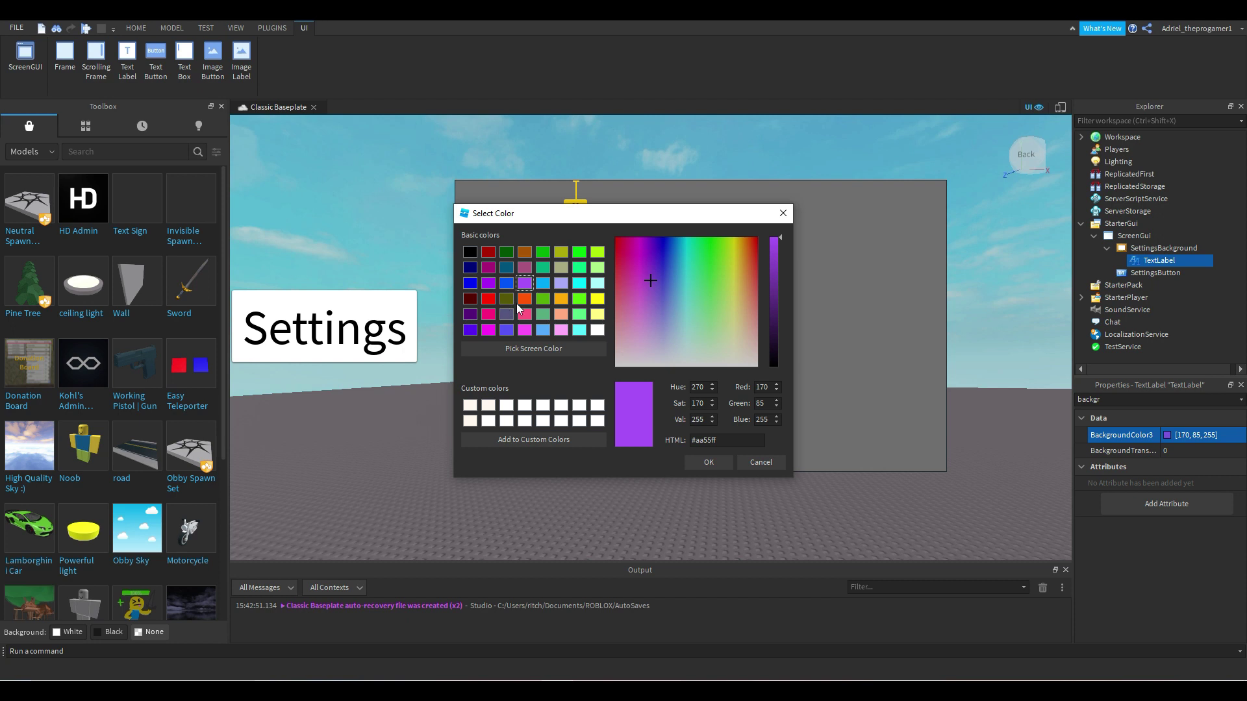
left_click(488, 315)
left_click(501, 329)
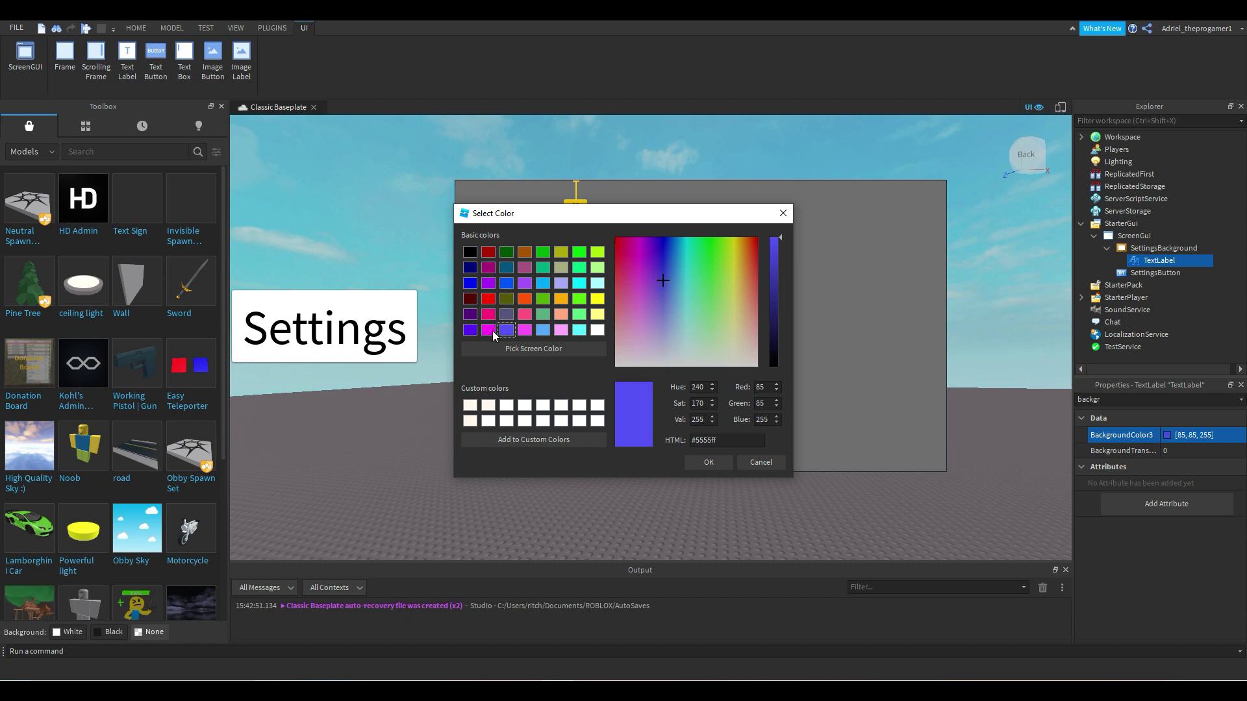
left_click(717, 464)
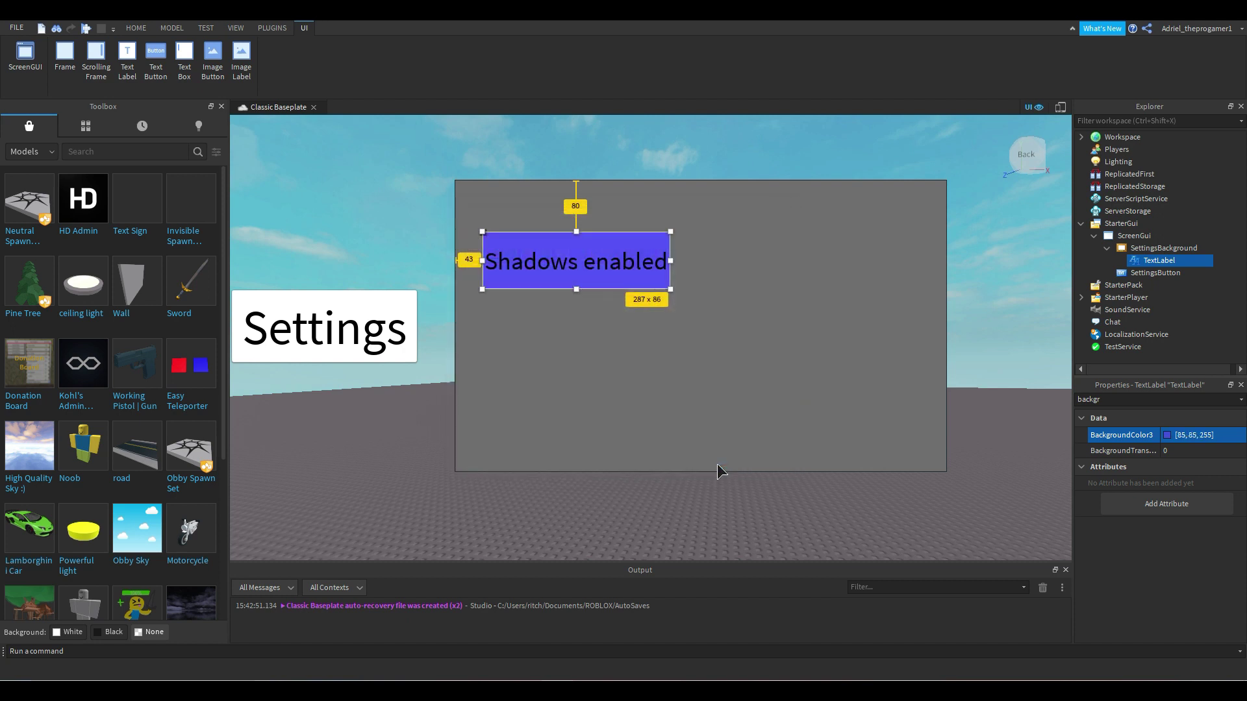
left_click(717, 464)
left_click(721, 520)
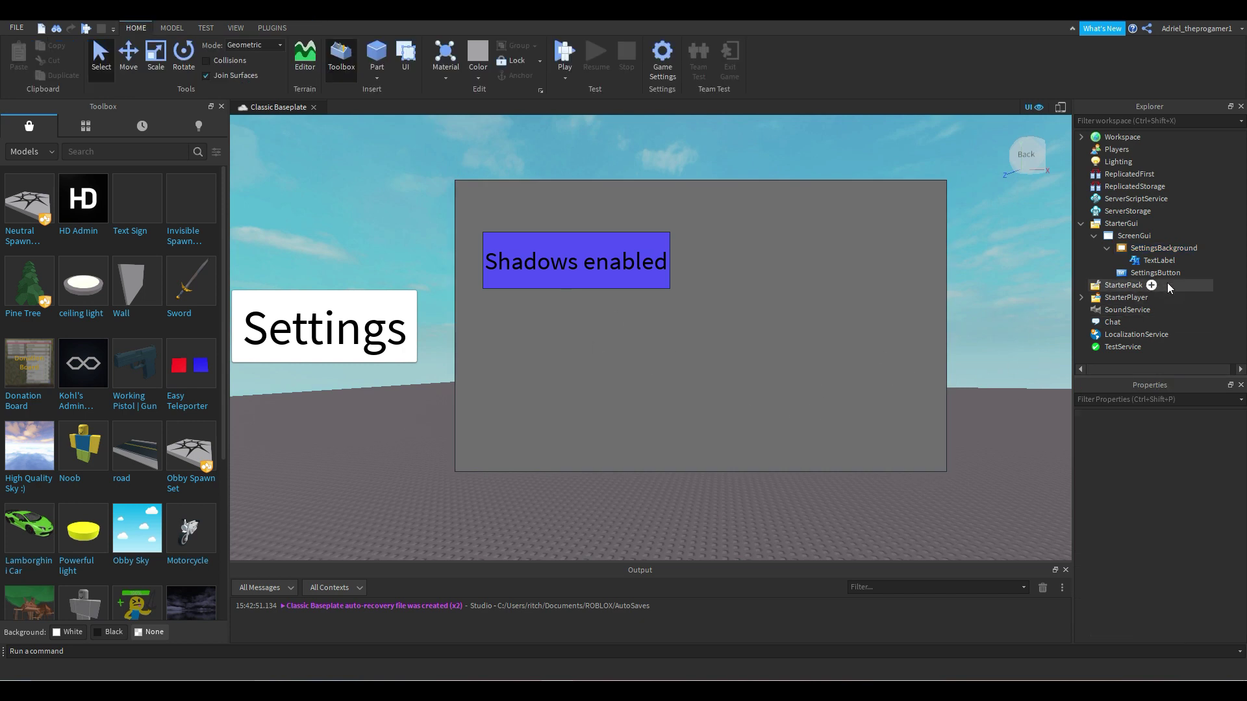
Step: Insert a TextButton into SettingsBackground, size it to about 200 x 86, and place it directly right of the "Shadows enabled" label
left_click(1190, 252)
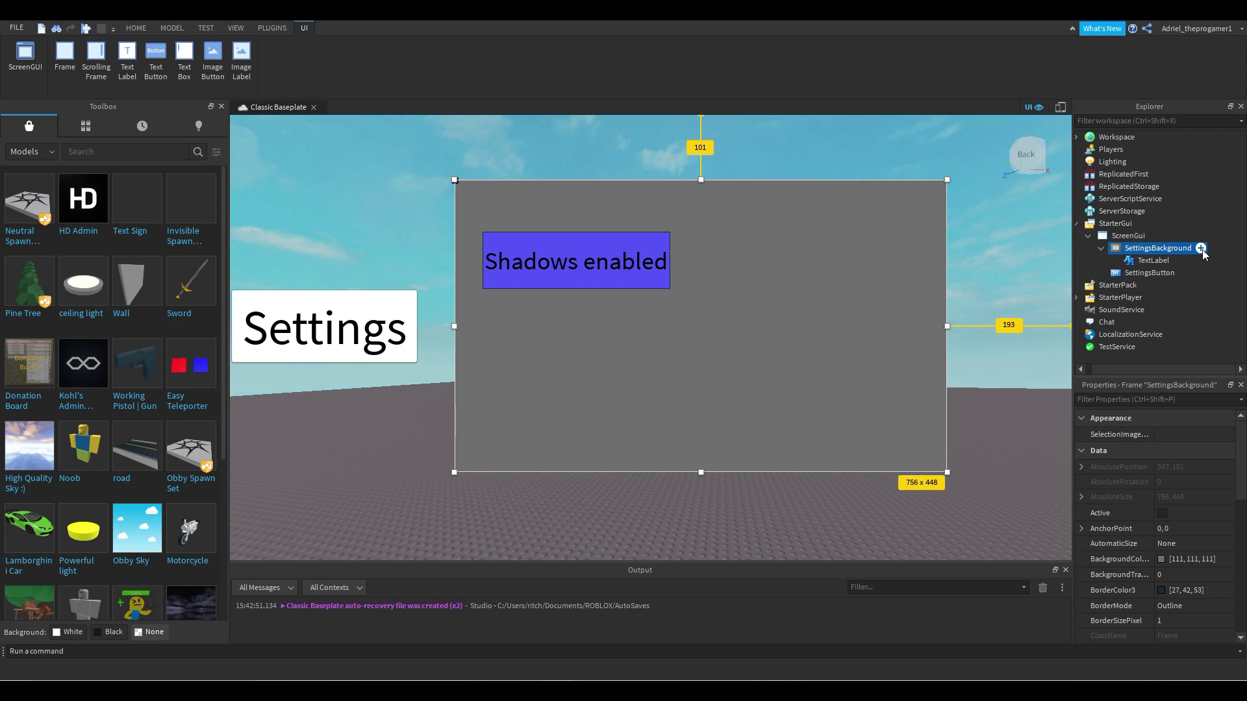
left_click(1201, 250)
left_click(1118, 325)
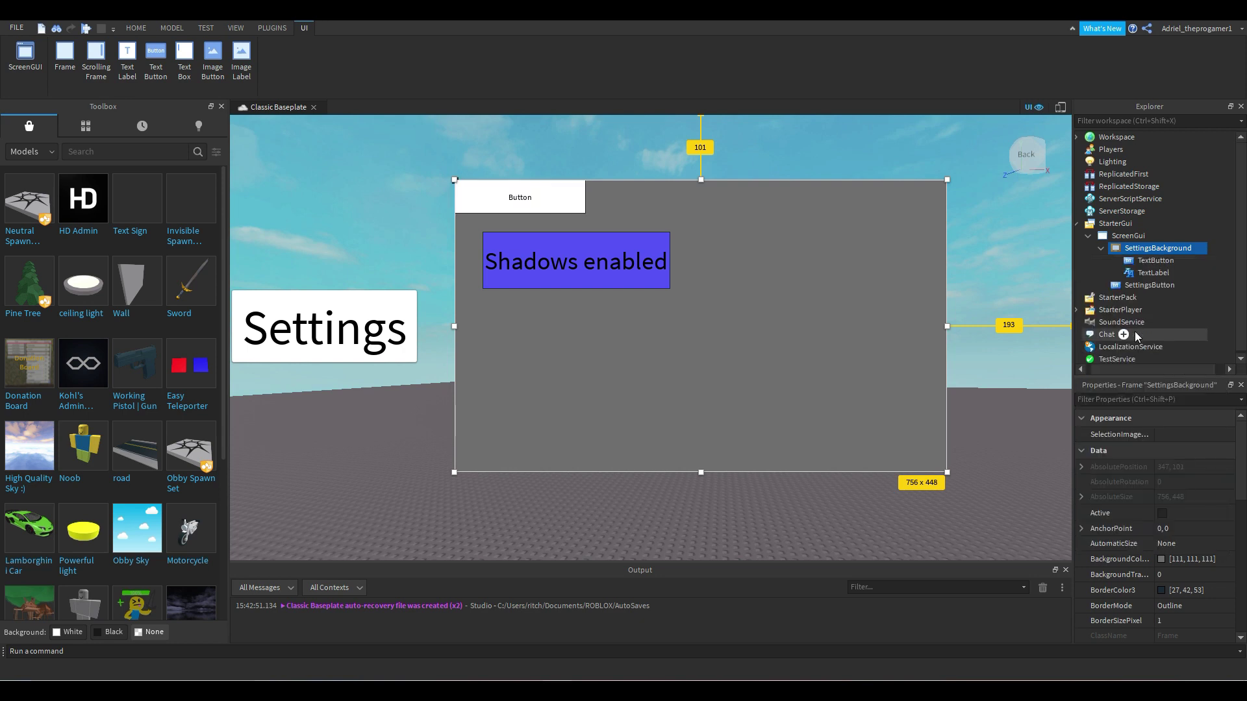
left_click_drag(531, 203, 736, 289)
Step: Set the new TextButton's text to "On/off" and turn on TextScaled for it
left_click(1139, 400)
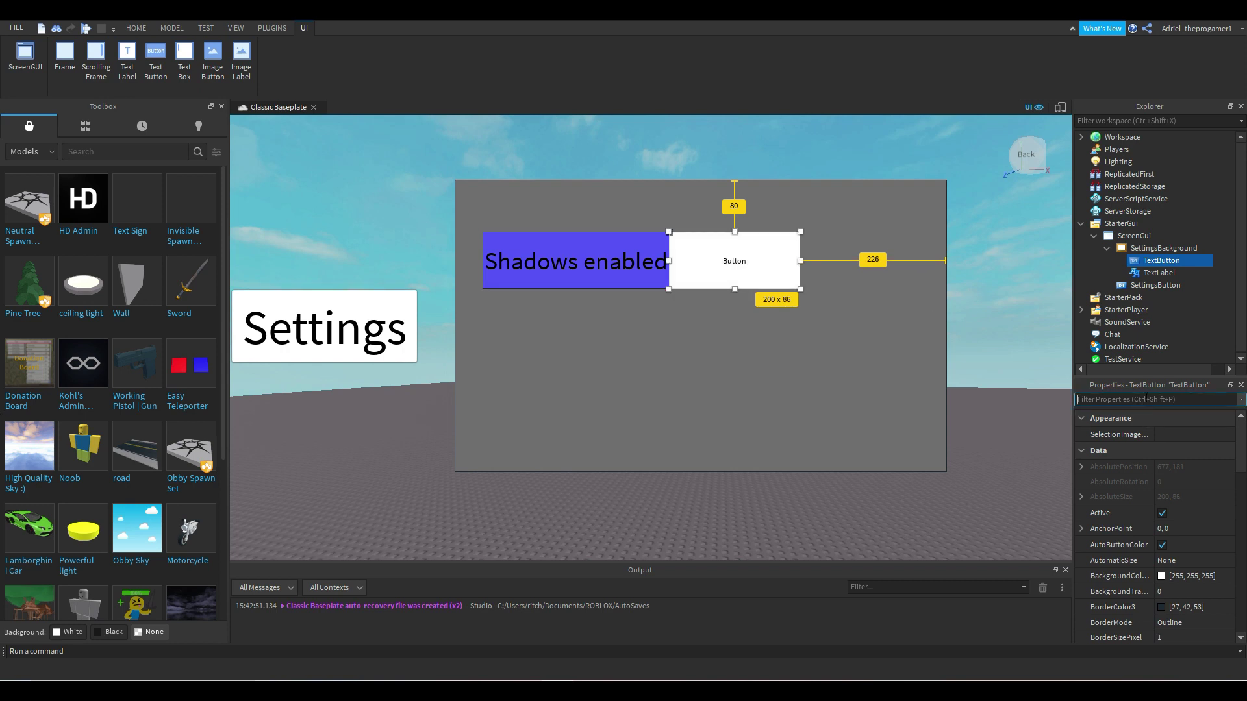
type("text")
key("Tab")
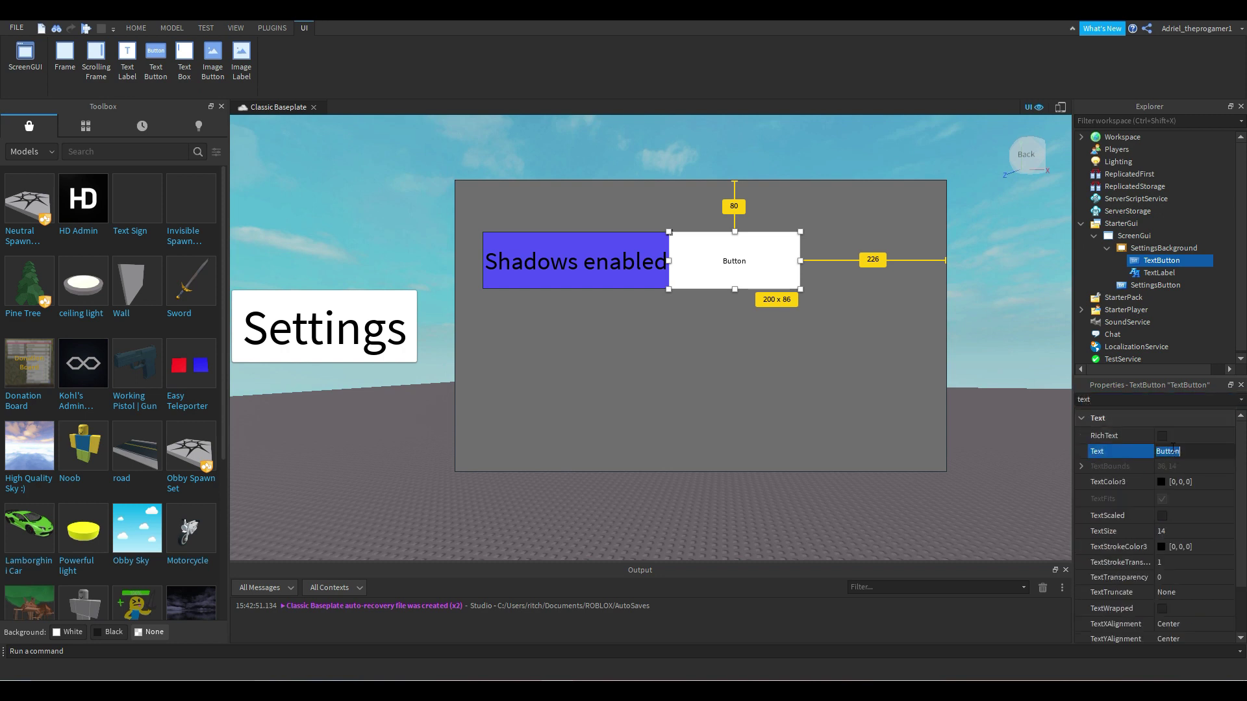
type("On/off")
key("Return")
left_click(1163, 517)
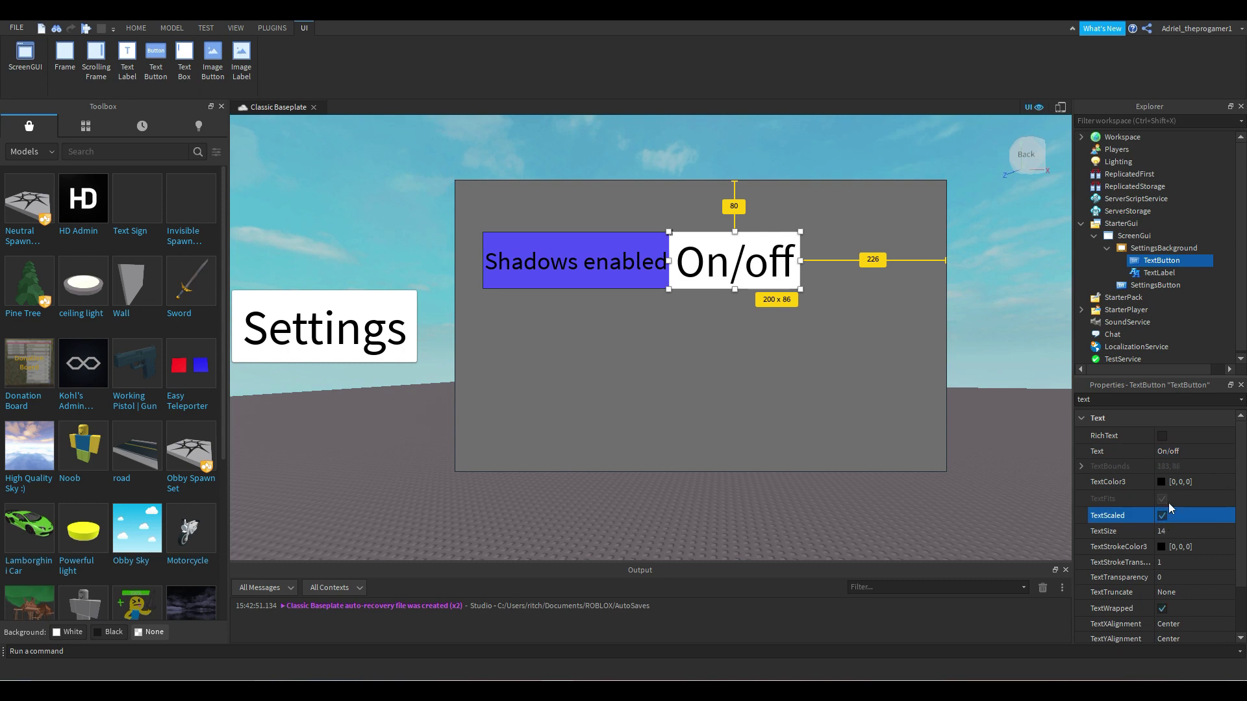
left_click(1151, 400)
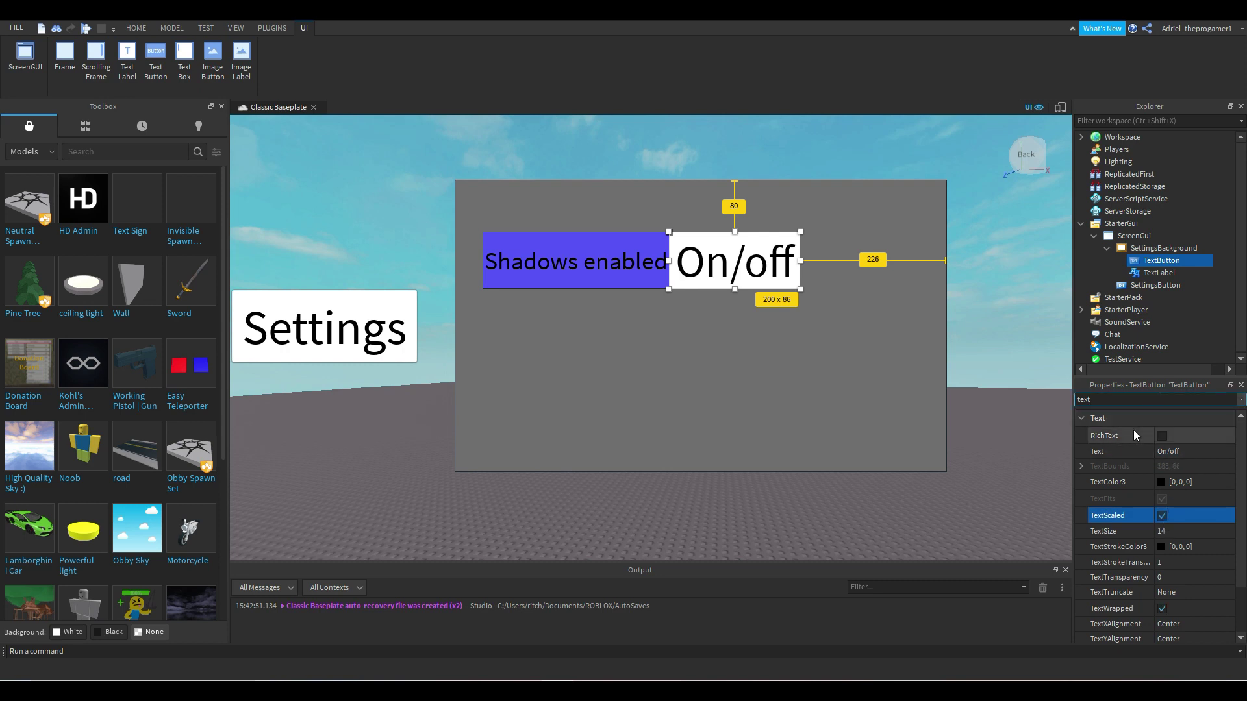
left_click(1032, 421)
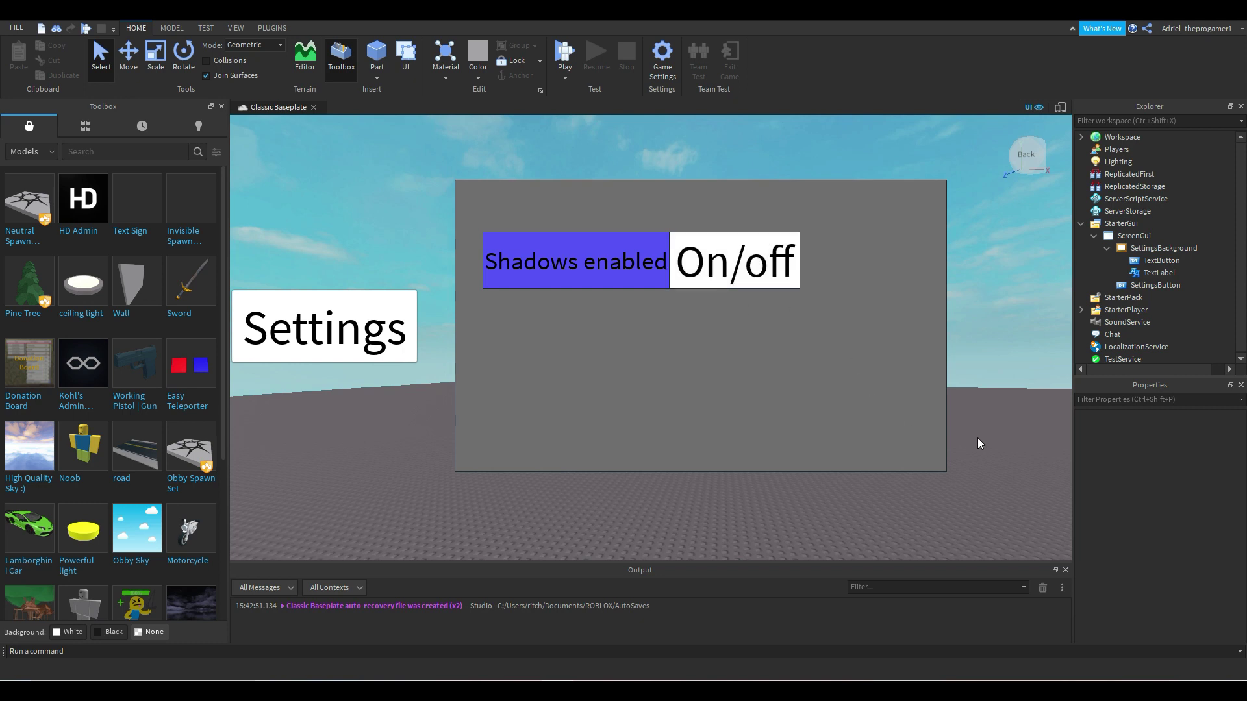
Step: Insert a Part onto the baseplate and scale it upward into a tall block that casts a shadow
right_click_drag(957, 446, 945, 440)
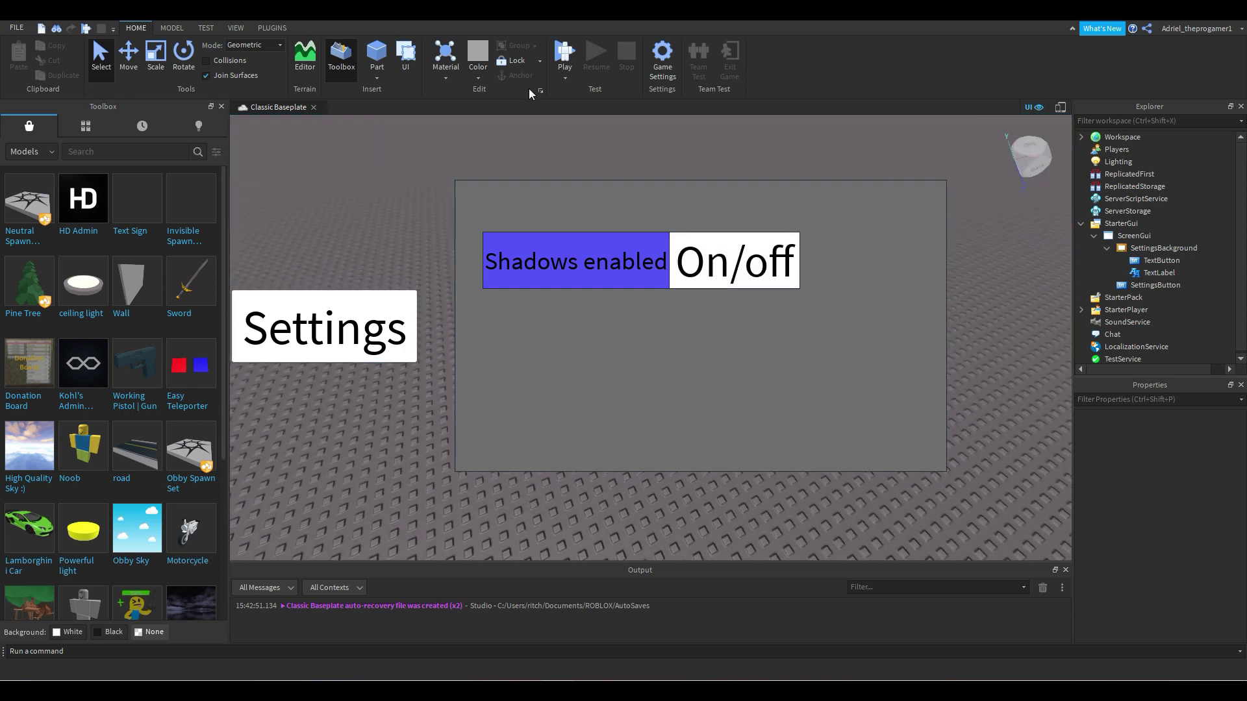
left_click(376, 54)
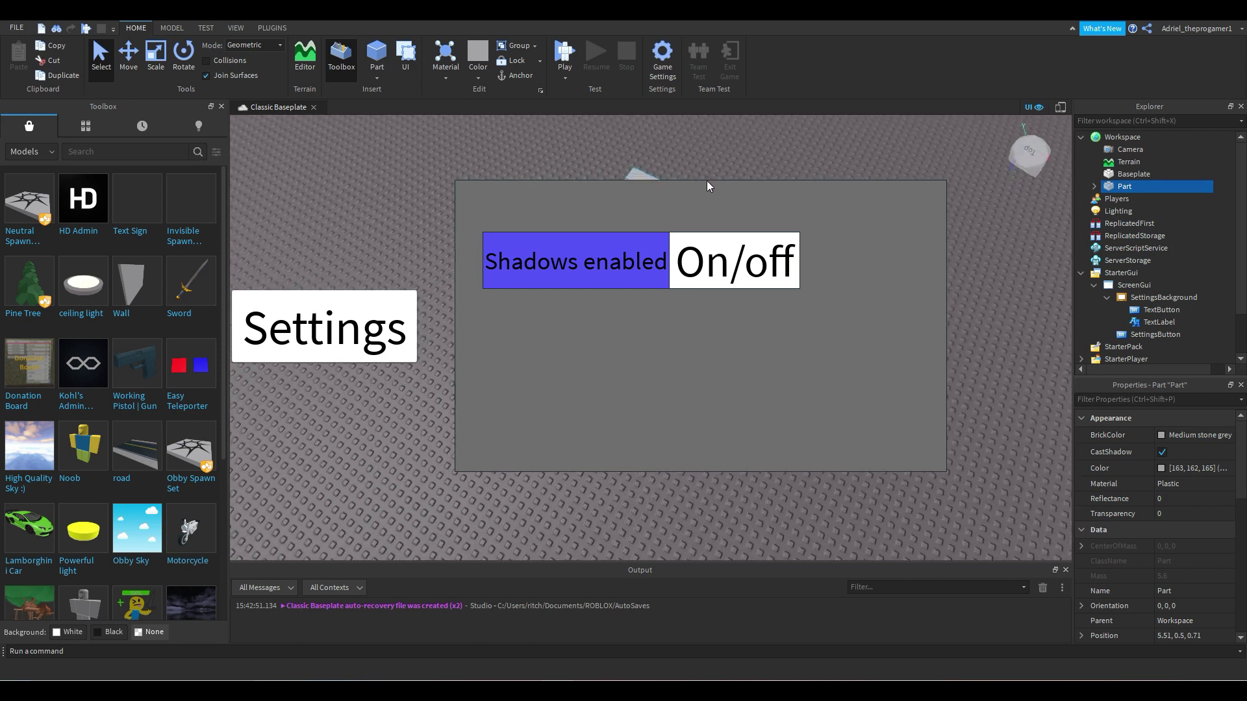
key("ctrl+3")
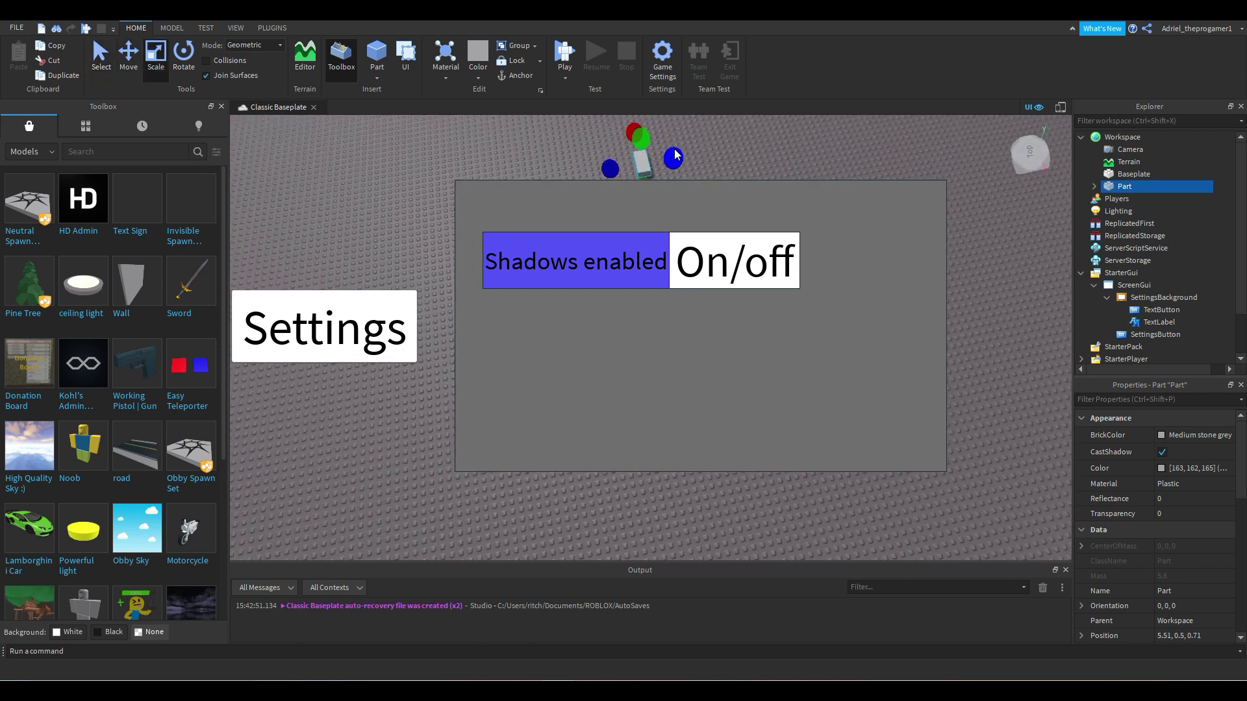
left_click_drag(641, 138, 658, 166)
right_click_drag(658, 161, 659, 162)
left_click(659, 161)
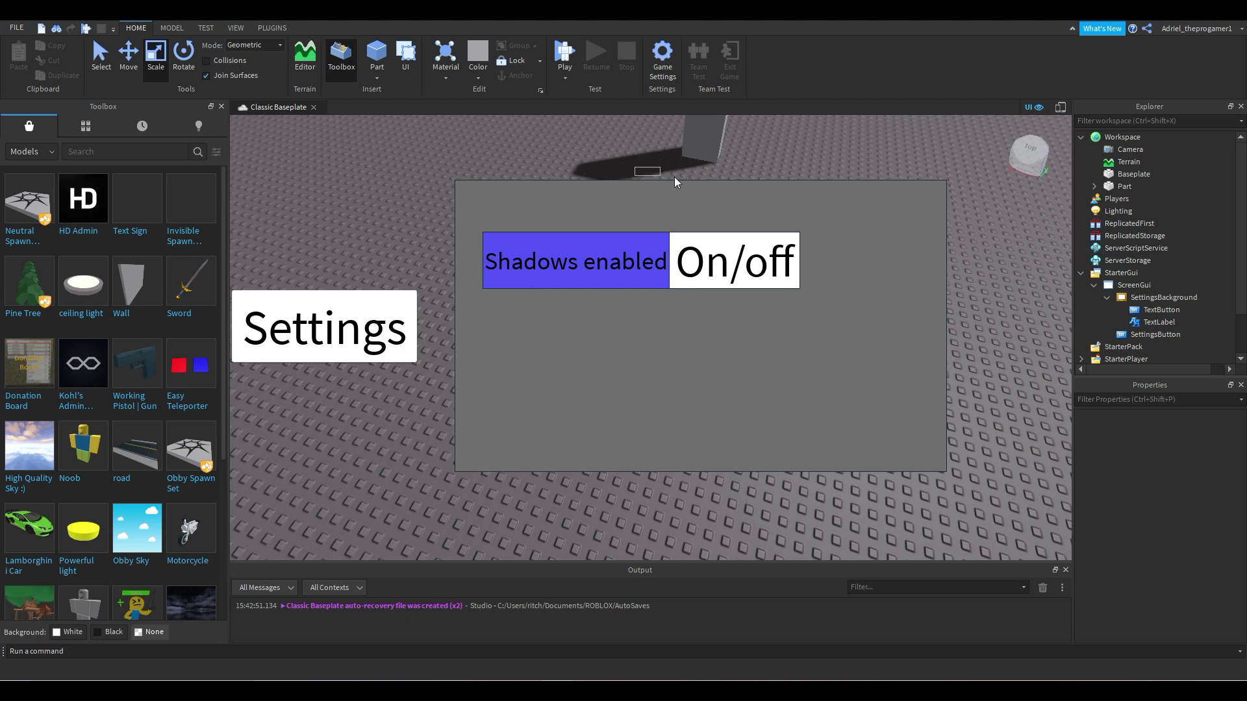
right_click_drag(749, 181, 750, 182)
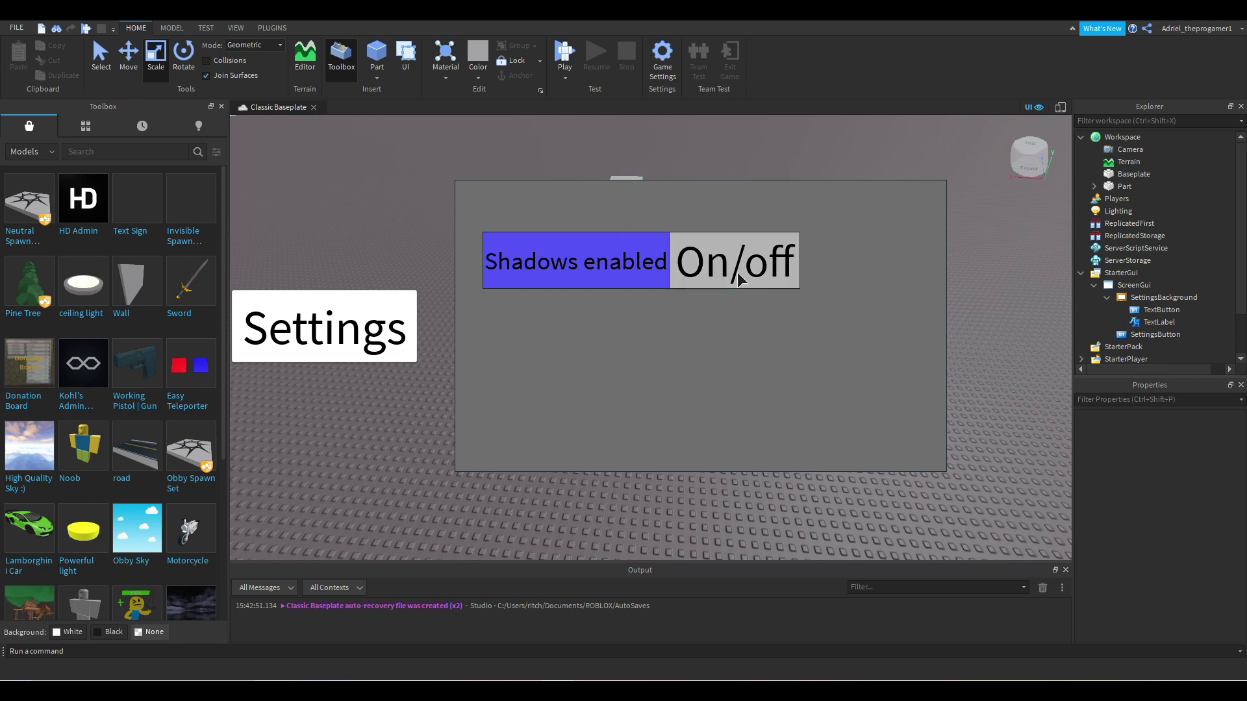
Step: Insert a LocalScript into the On/off TextButton and place the text cursor on its empty line 2
left_click(1150, 313)
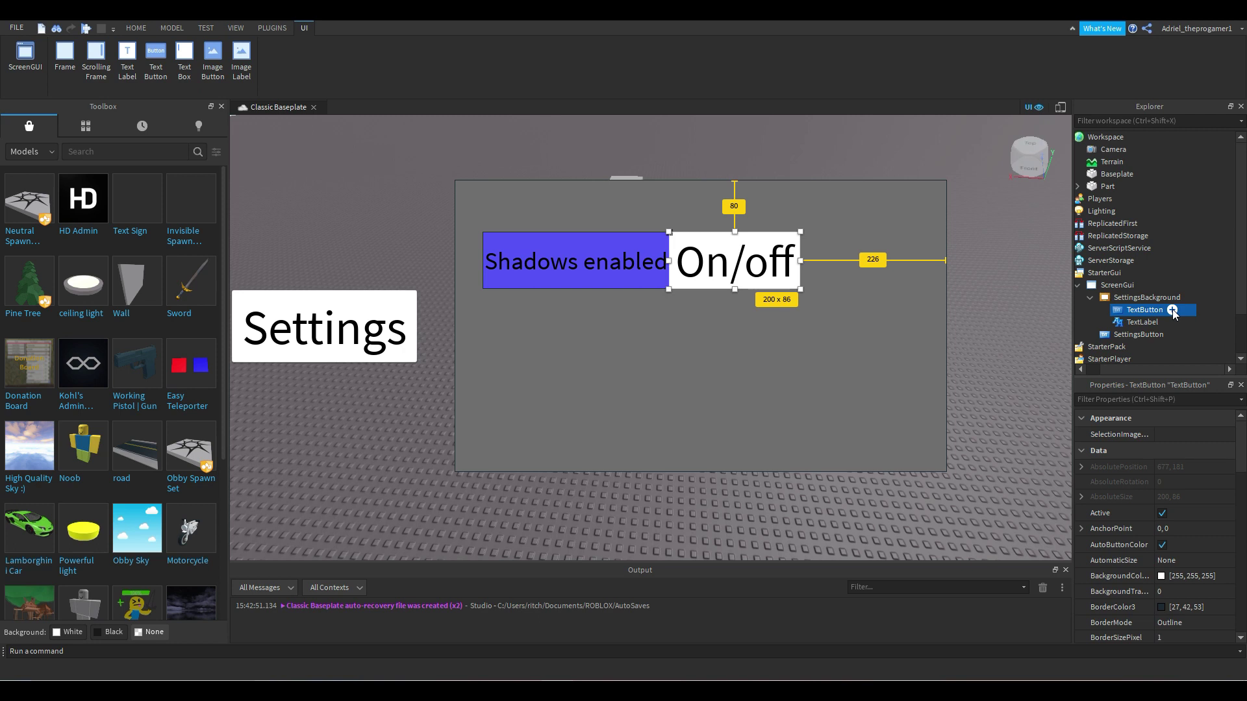
left_click(1172, 309)
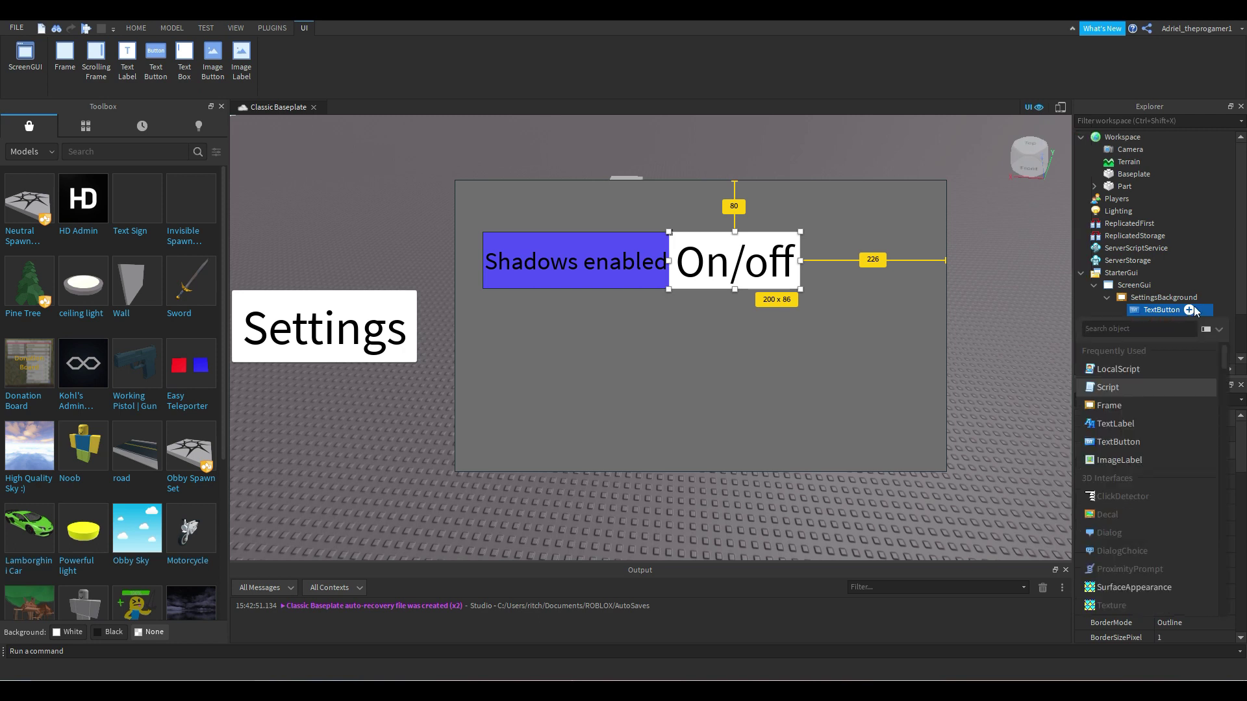
left_click(1127, 368)
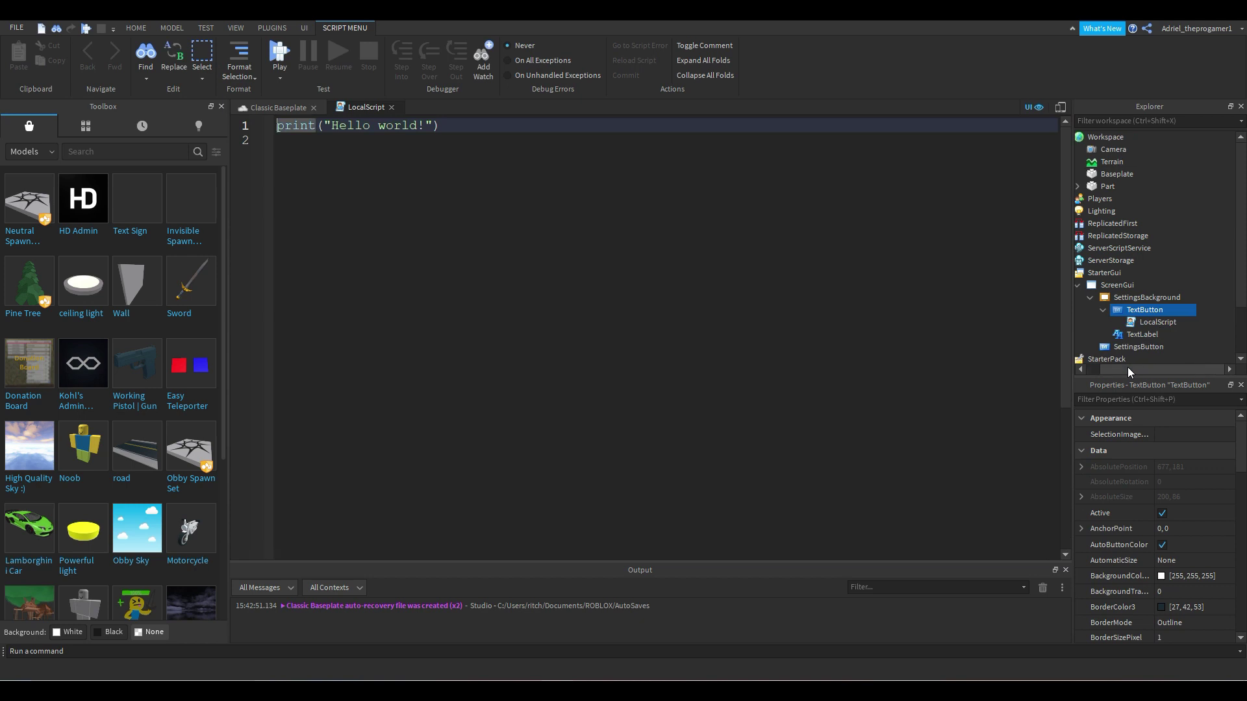
left_click(377, 141)
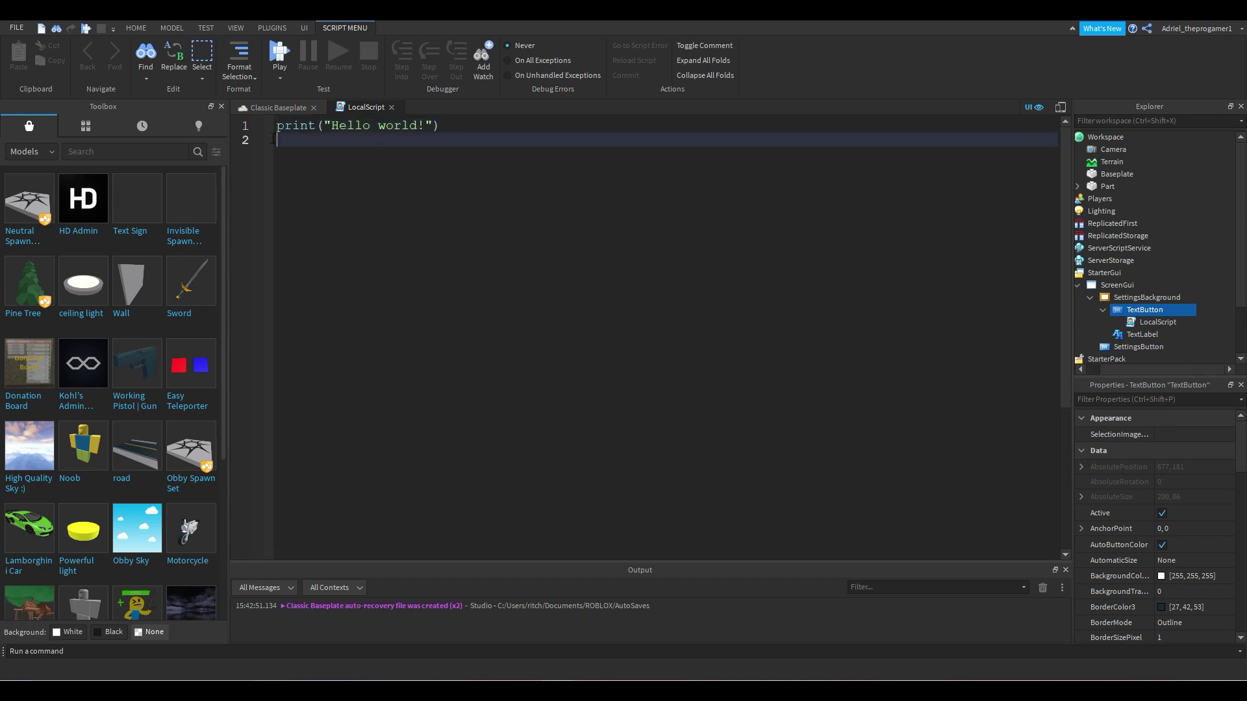
Step: Replace the LocalScript's default print line with script.Parent
left_click_drag(273, 139, 199, 101)
key("BackSpace")
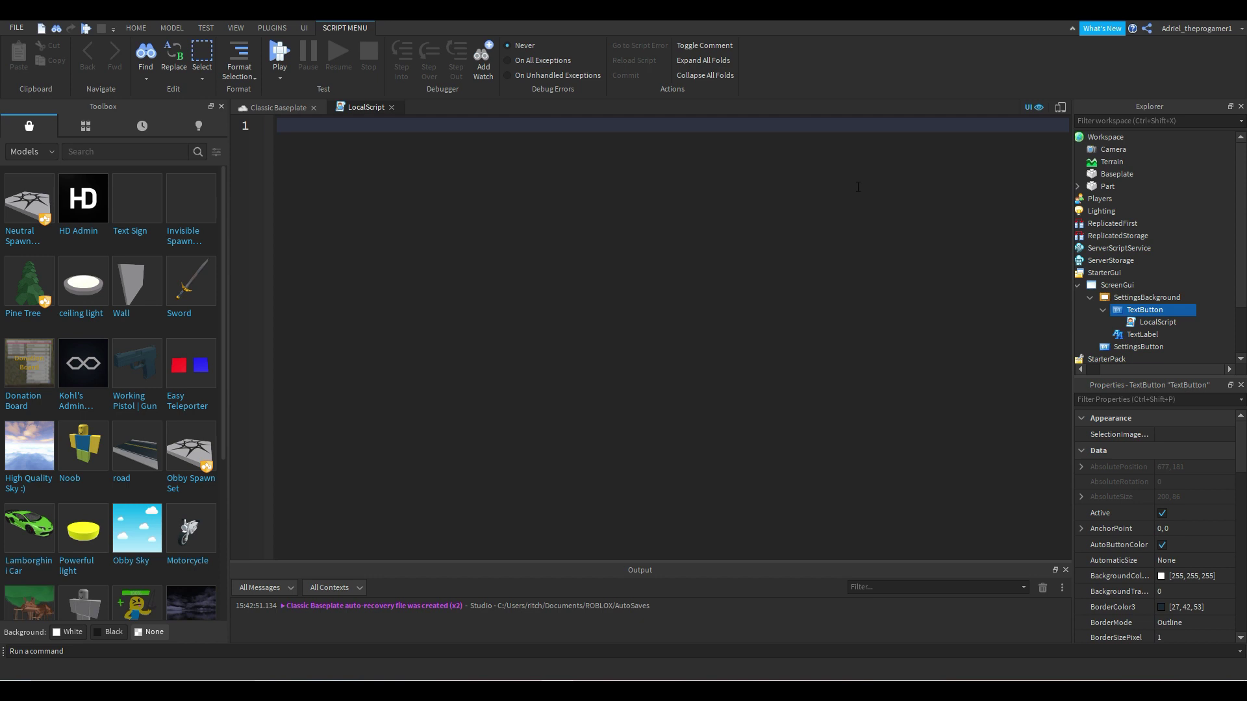
type("script.Parent")
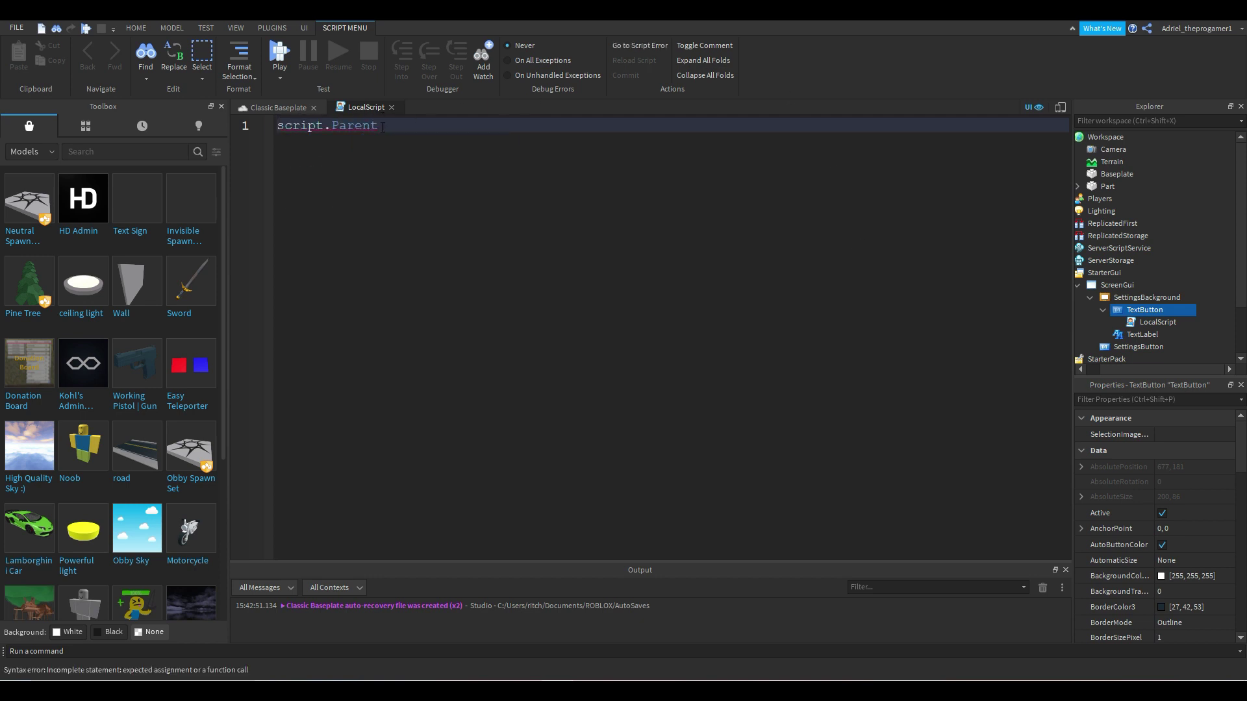
left_click_drag(379, 125, 278, 126)
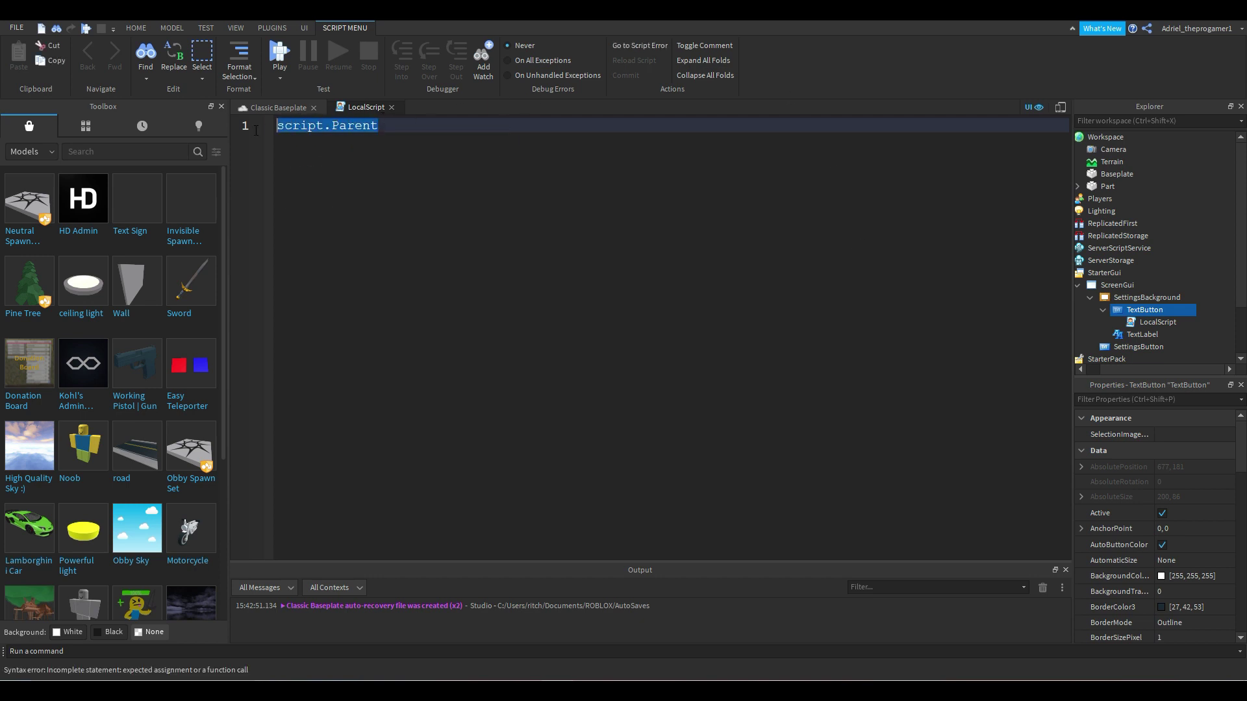
left_click(296, 123)
double_click(300, 126)
mouse_move(1171, 323)
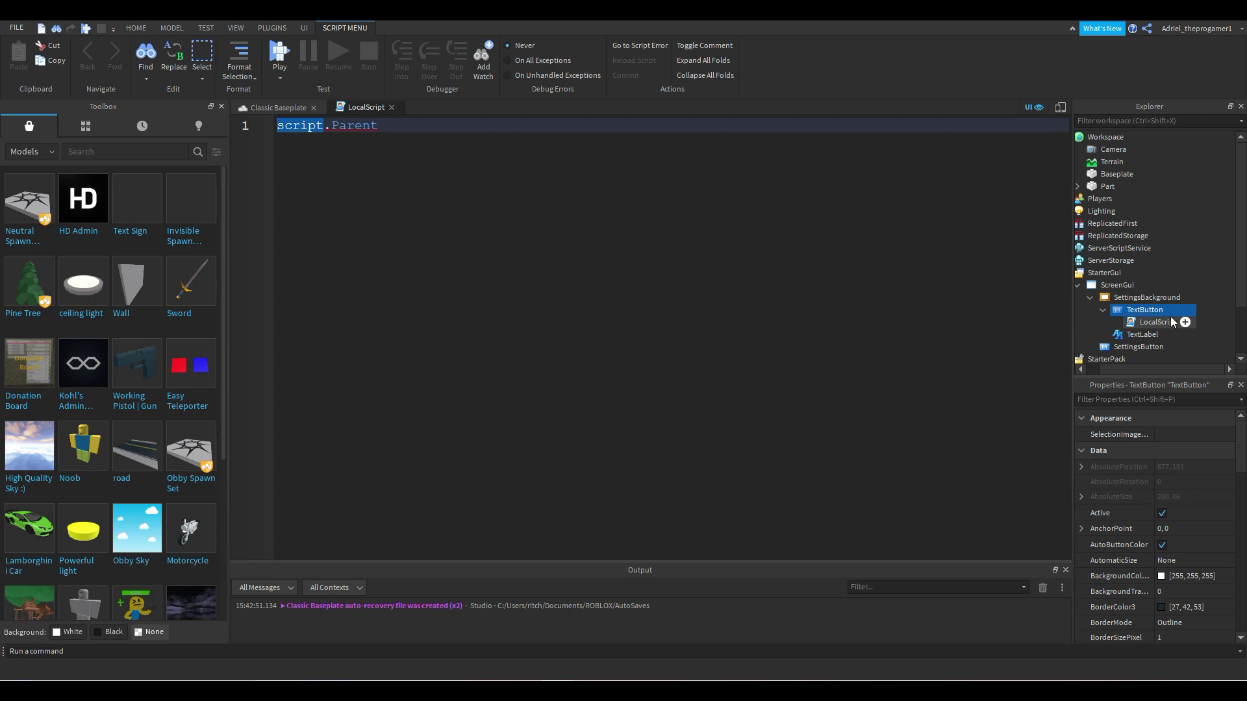
left_click(434, 126)
left_click_drag(376, 126, 333, 126)
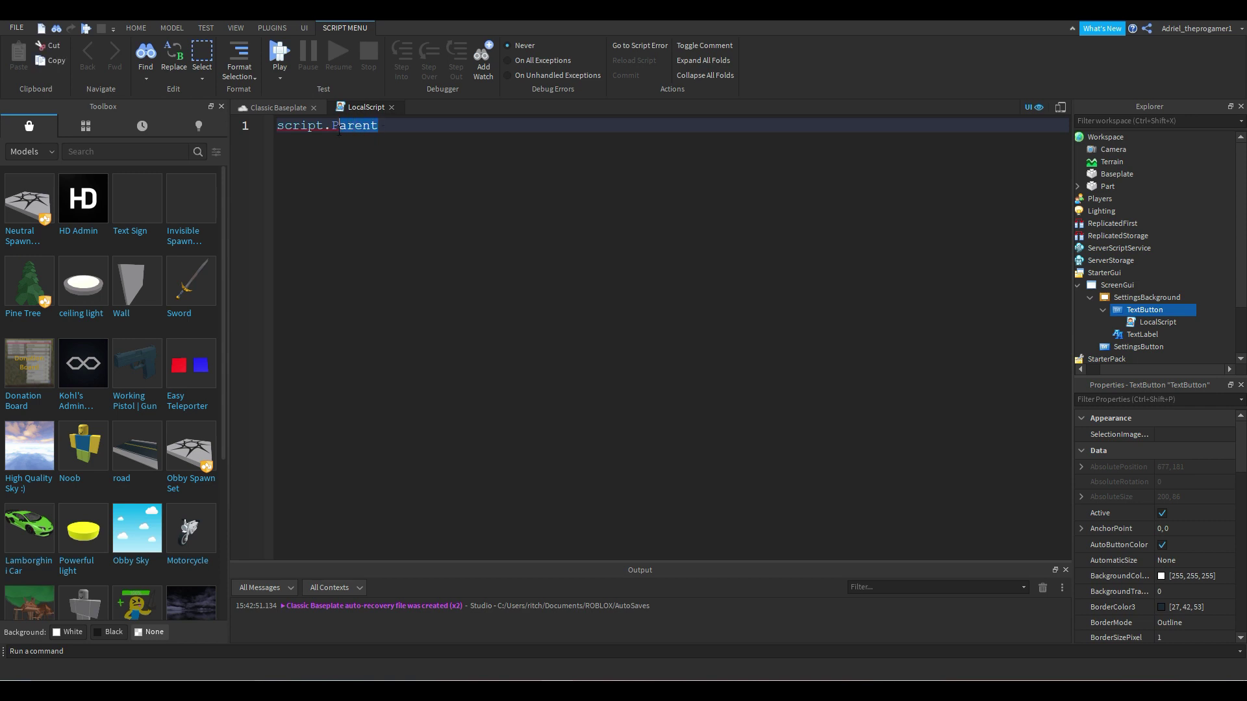
Step: Filter the LocalScript's properties by "Parent" to check its parent object, then clear the filter and select that TextButton
left_click(1159, 322)
left_click(1165, 400)
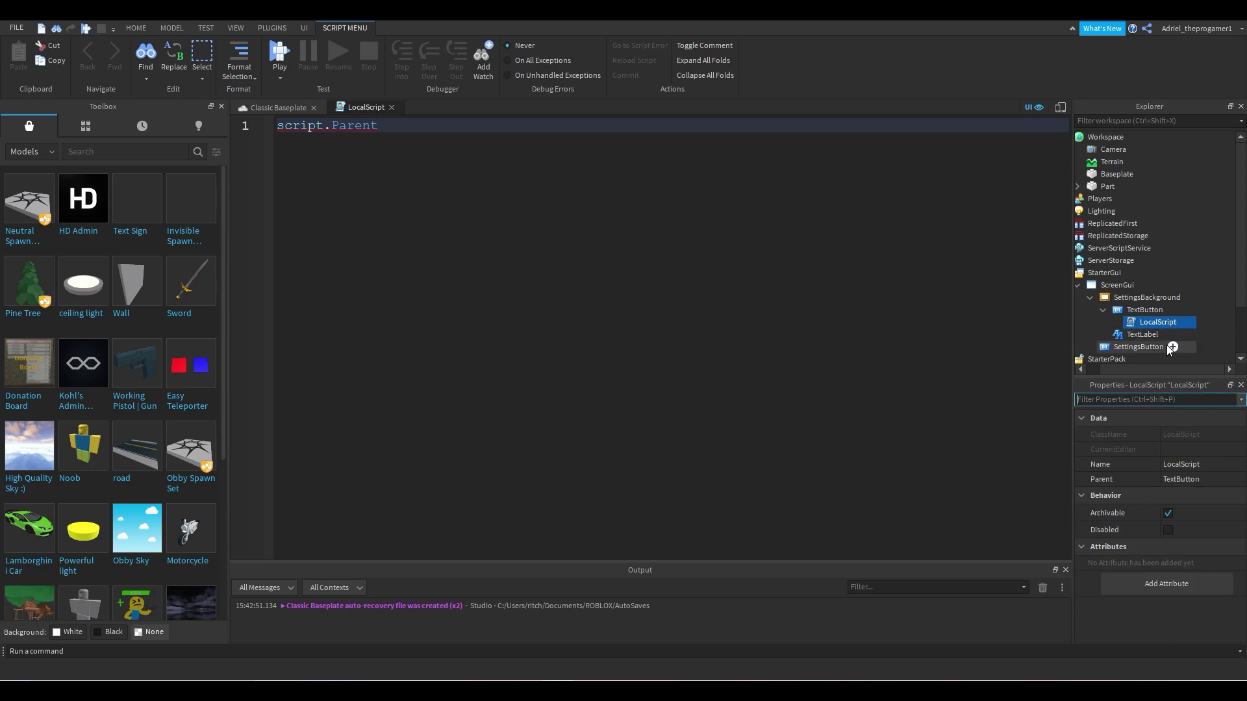
type("Parent")
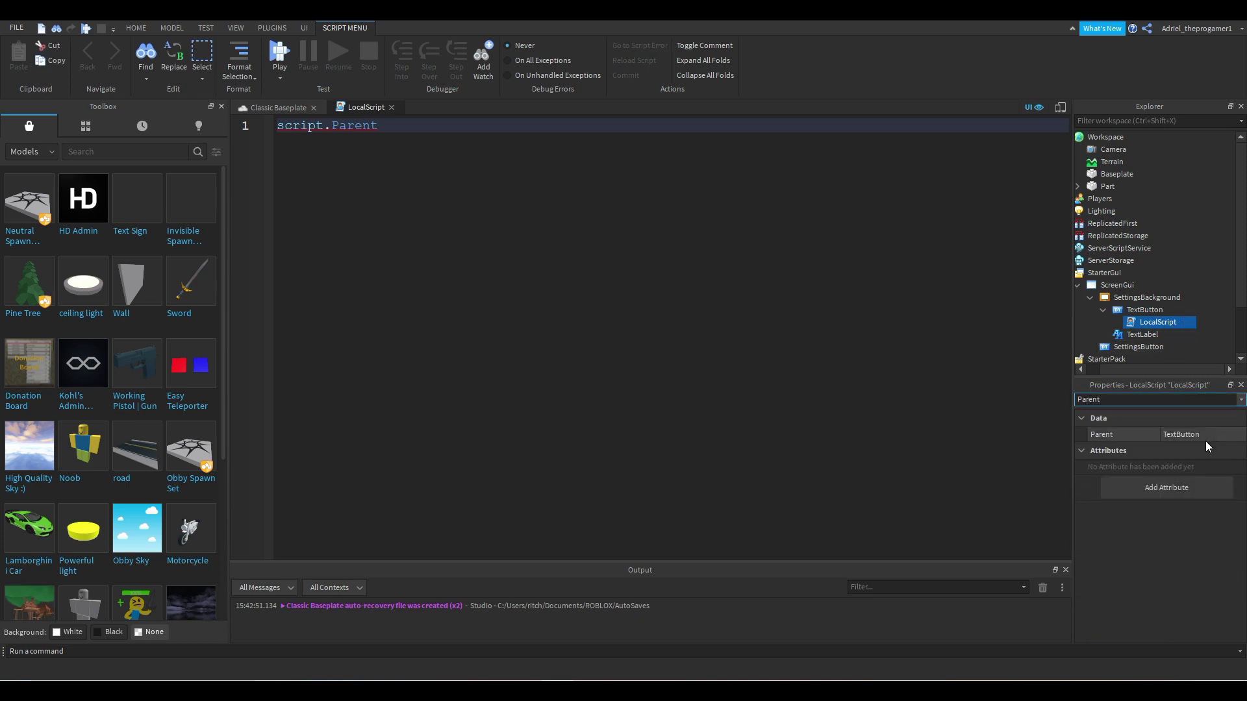
key("ctrl+a")
key("BackSpace")
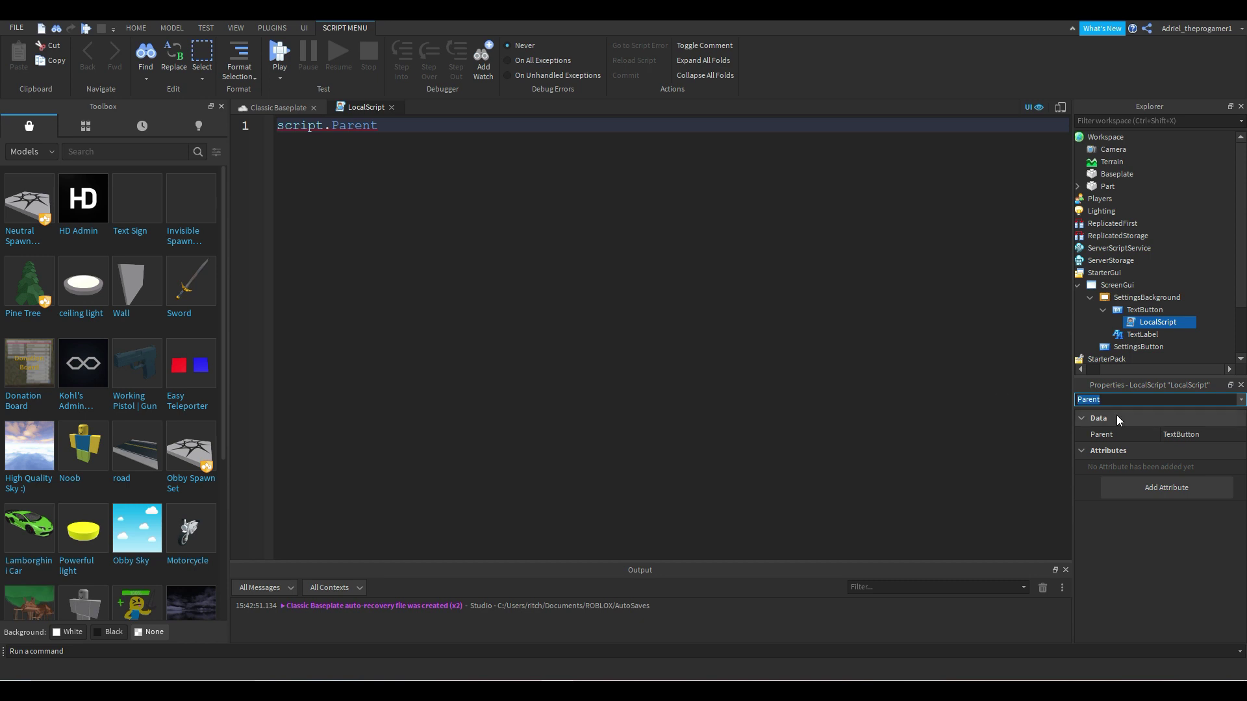
left_click(1115, 311)
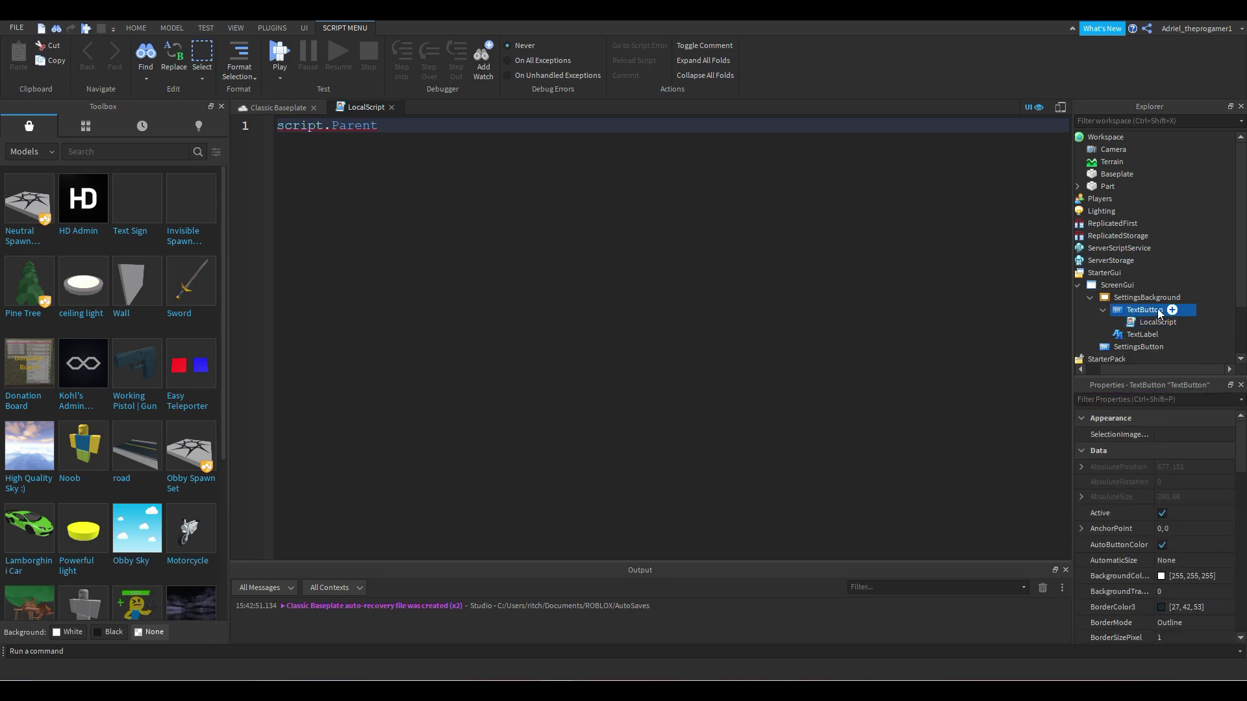
Step: Extend line 1 of the script to script.Parent.MouseButton1Click:Connect(function(player)
left_click(387, 129)
type(".")
type("Mou")
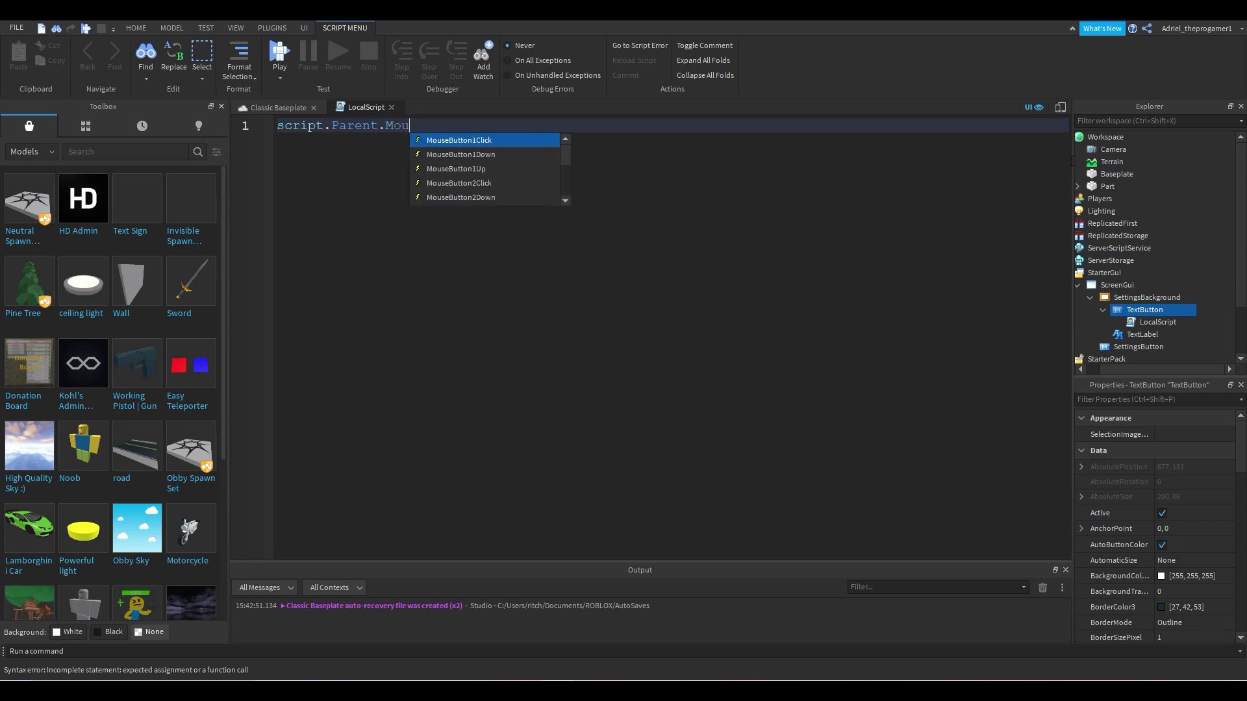
type("seButton1Click:Connect(function")
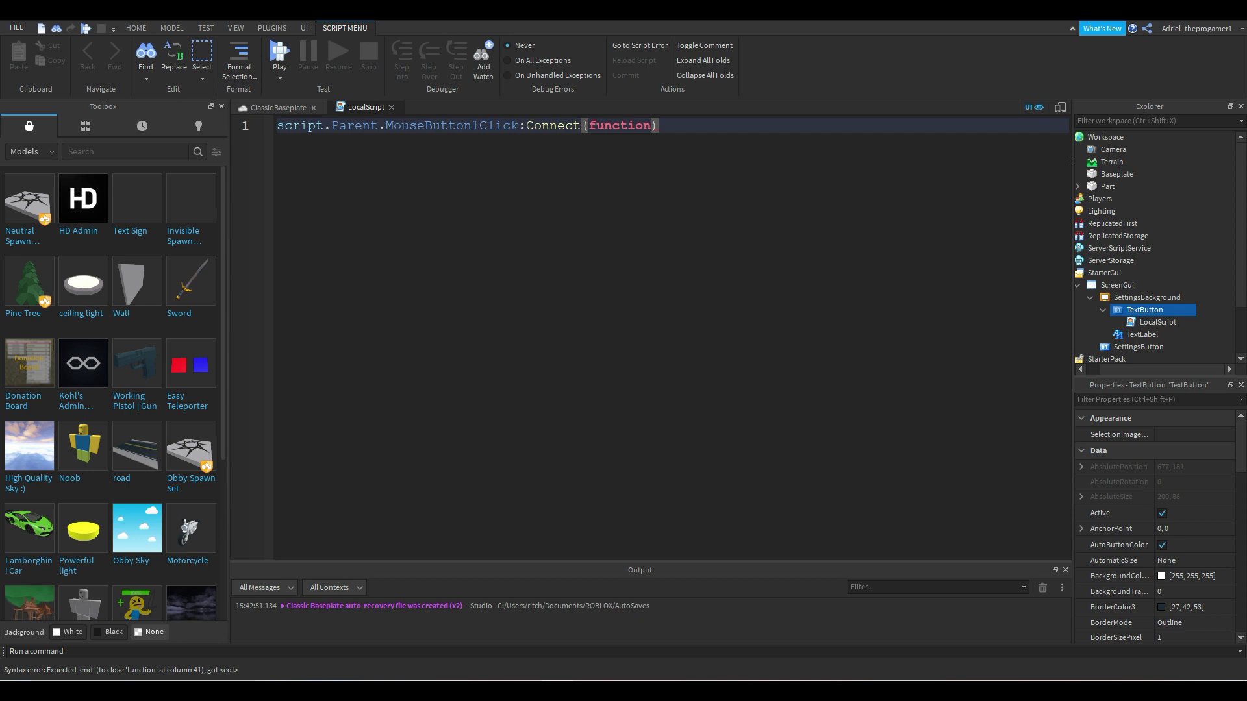
type("(player)")
key("ctrl+shift+Left")
key("ctrl+shift+Left")
key("ctrl+shift+Left")
key("ctrl+shift+Left")
key("ctrl+shift+Left")
key("ctrl+shift+Left")
key("ctrl+shift+Left")
key("ctrl+shift+Left")
key("ctrl+shift+Left")
key("ctrl+shift+Left")
key("ctrl+shift+Left")
key("ctrl+shift+Left")
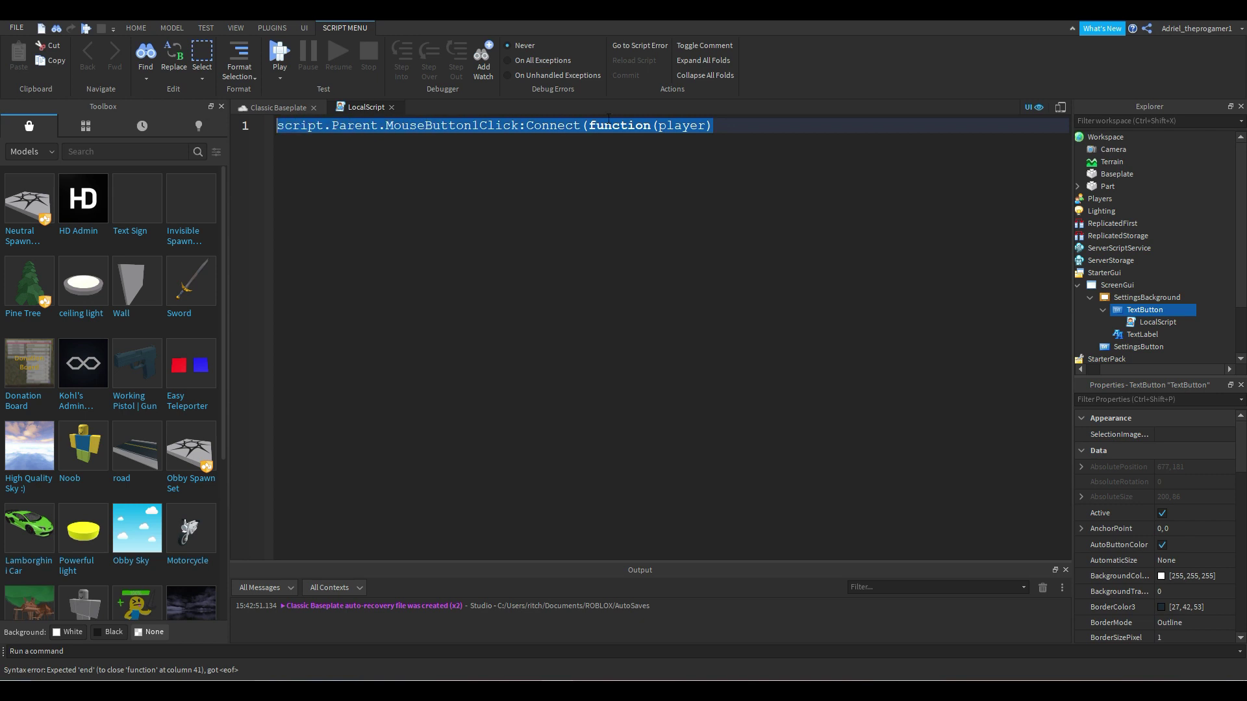
key("Right")
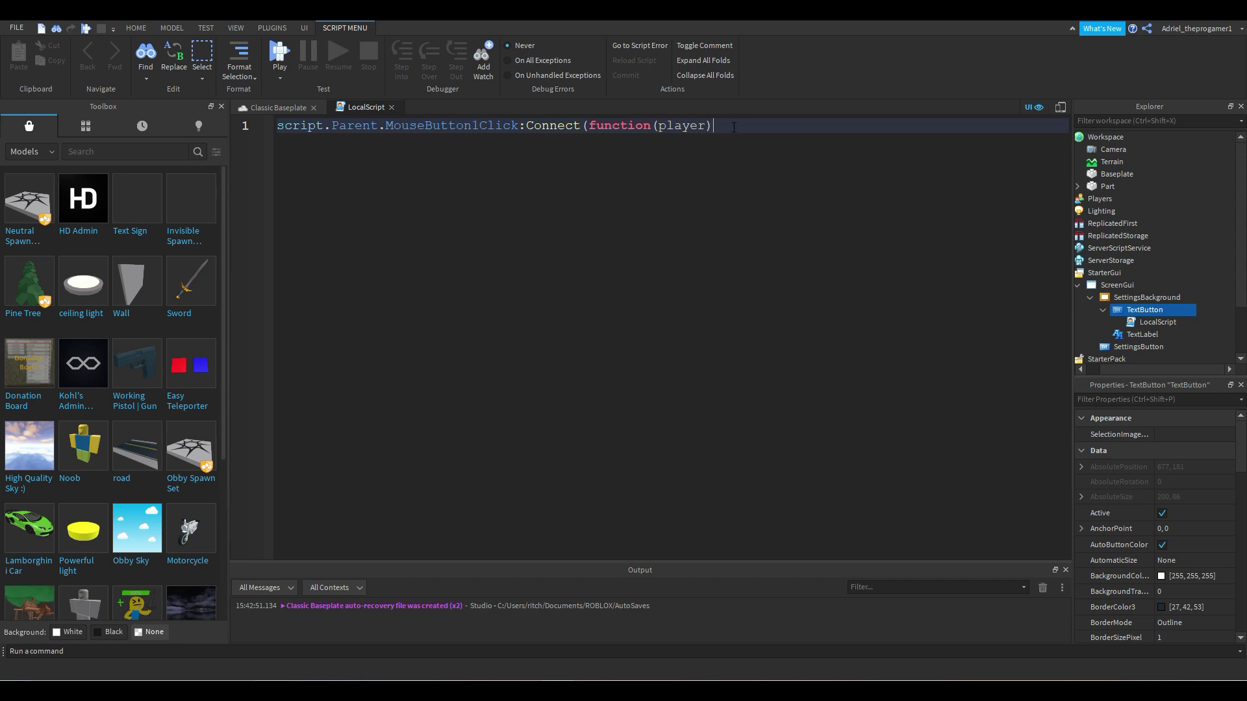
key("Return")
key("BackSpace")
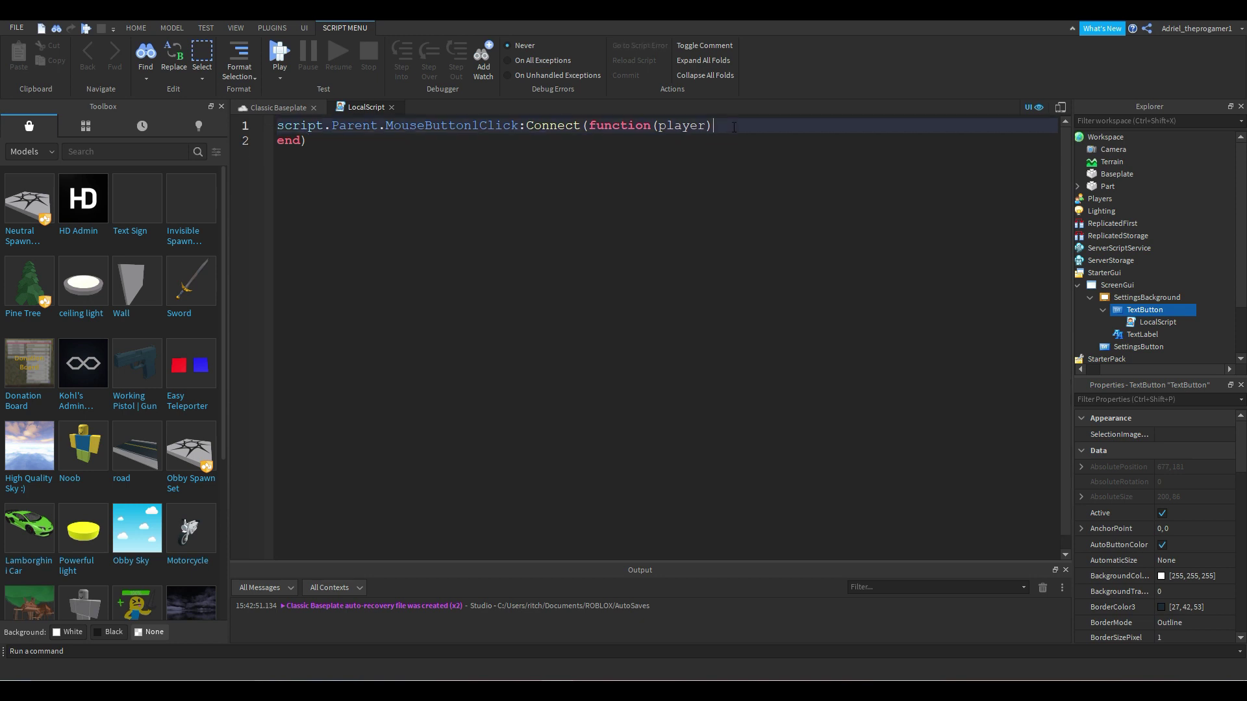
key("Down")
key("BackSpace")
key("BackSpace")
key("BackSpace")
key("BackSpace")
key("BackSpace")
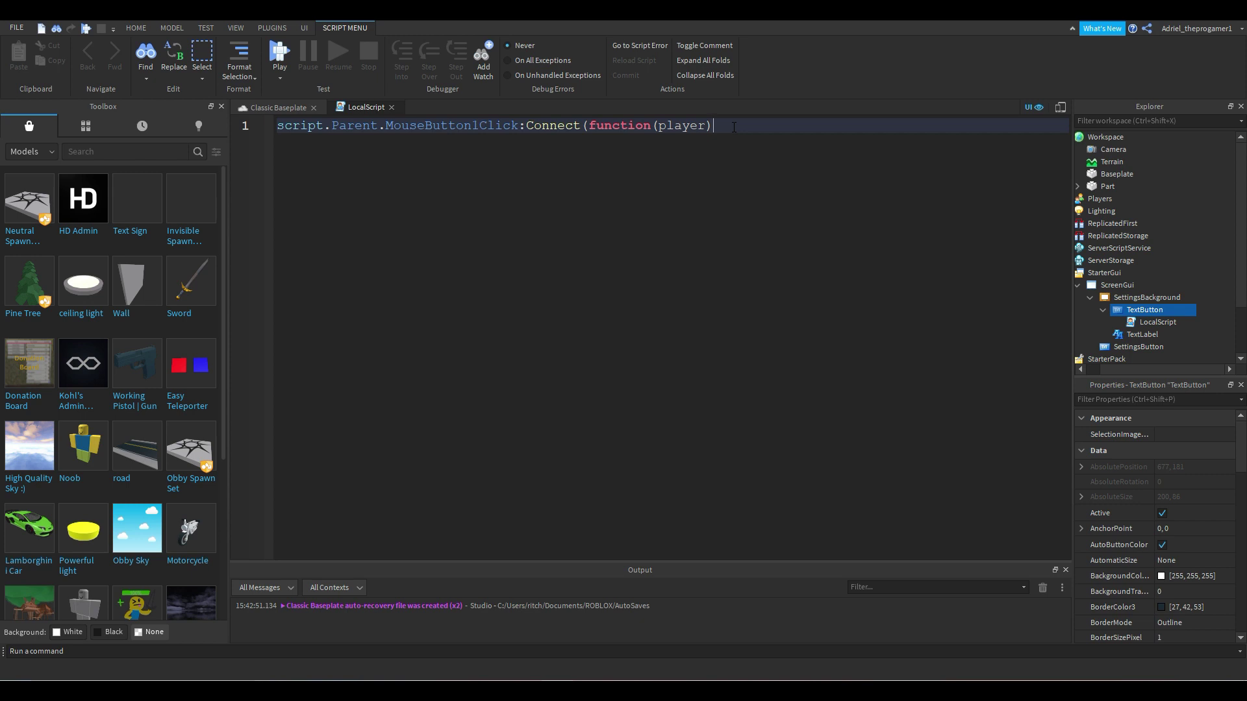
Step: Close the click function with end) on line 3 and place the text cursor on the empty line 2
key("Return")
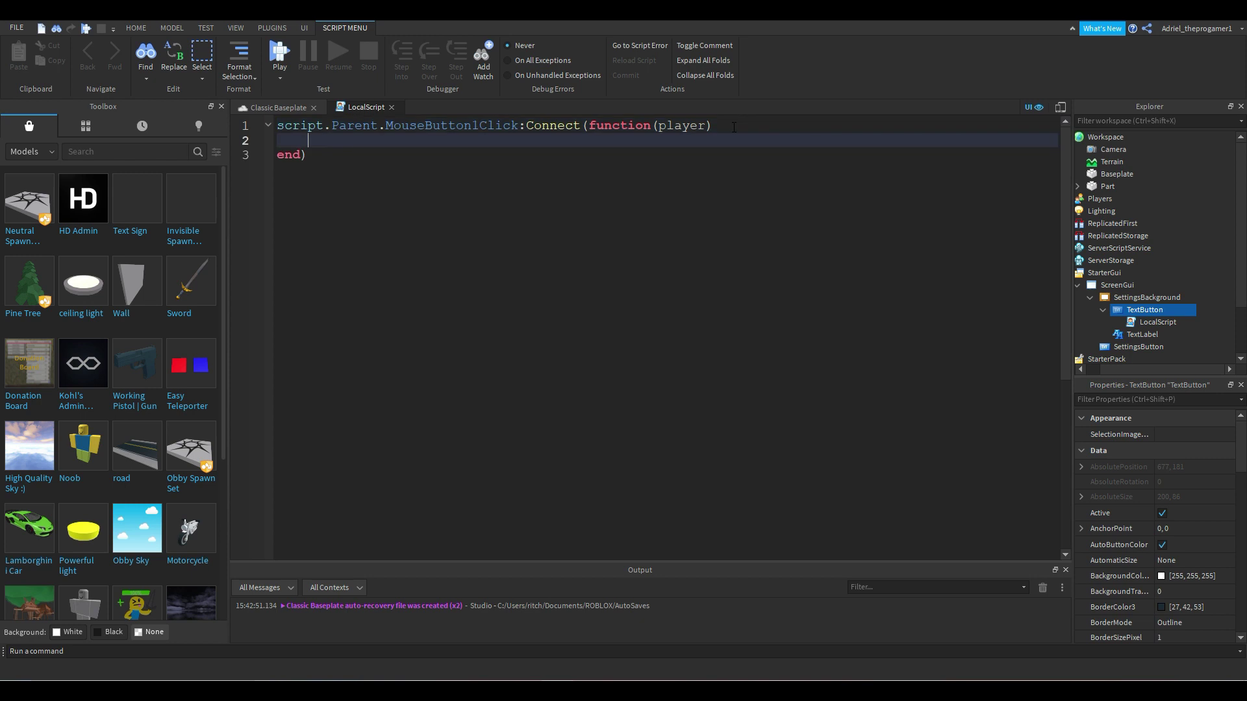
left_click_drag(326, 154, 276, 154)
left_click(326, 154)
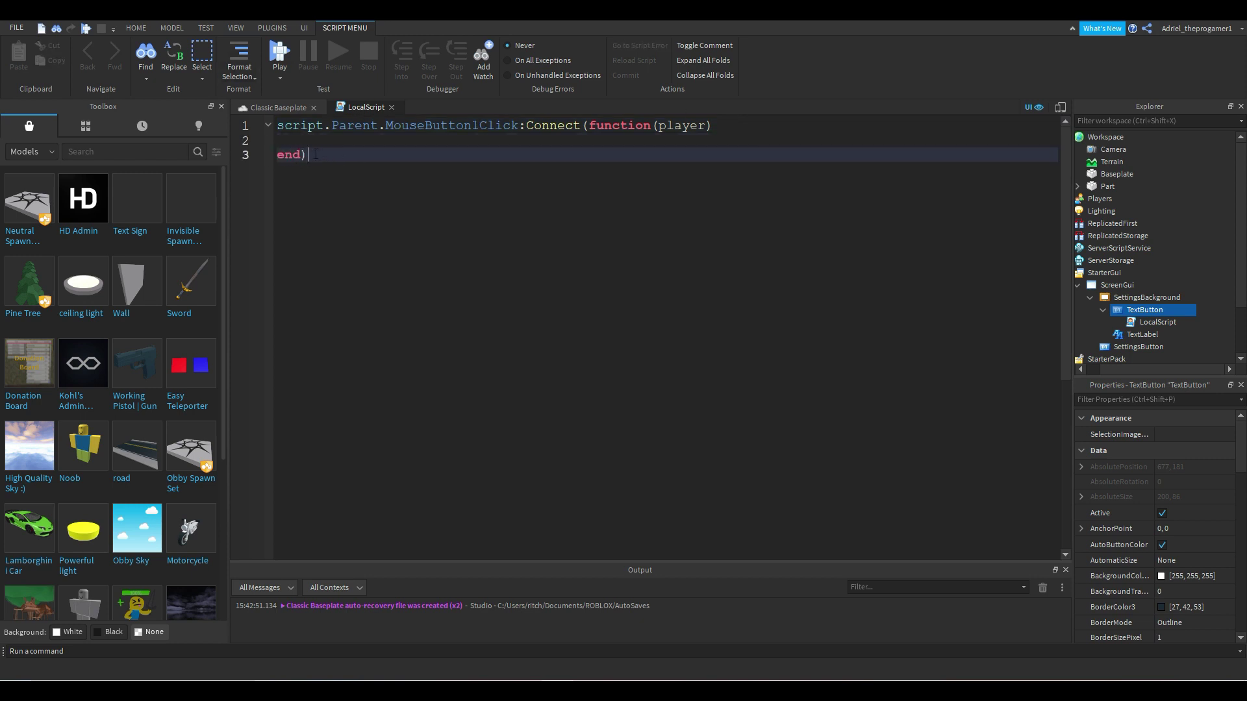
left_click(317, 140)
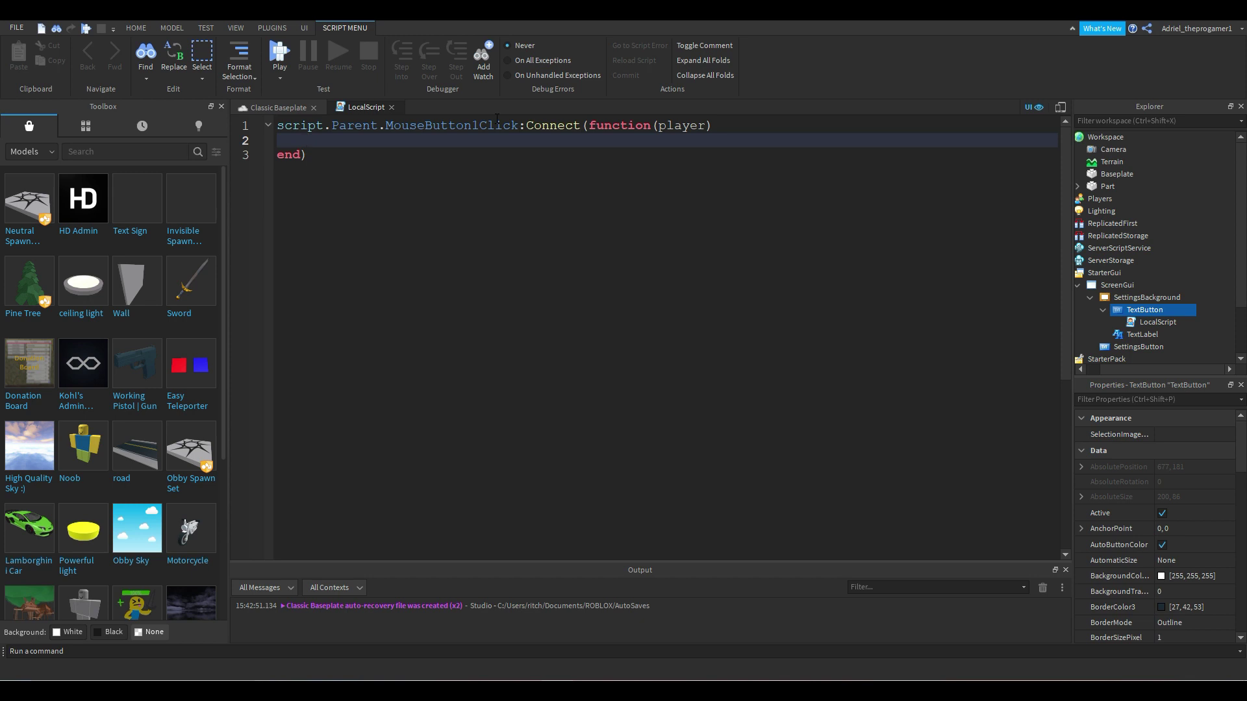
Step: Write game.Lighting.GlobalShadows on line 2 inside the click function
type("g")
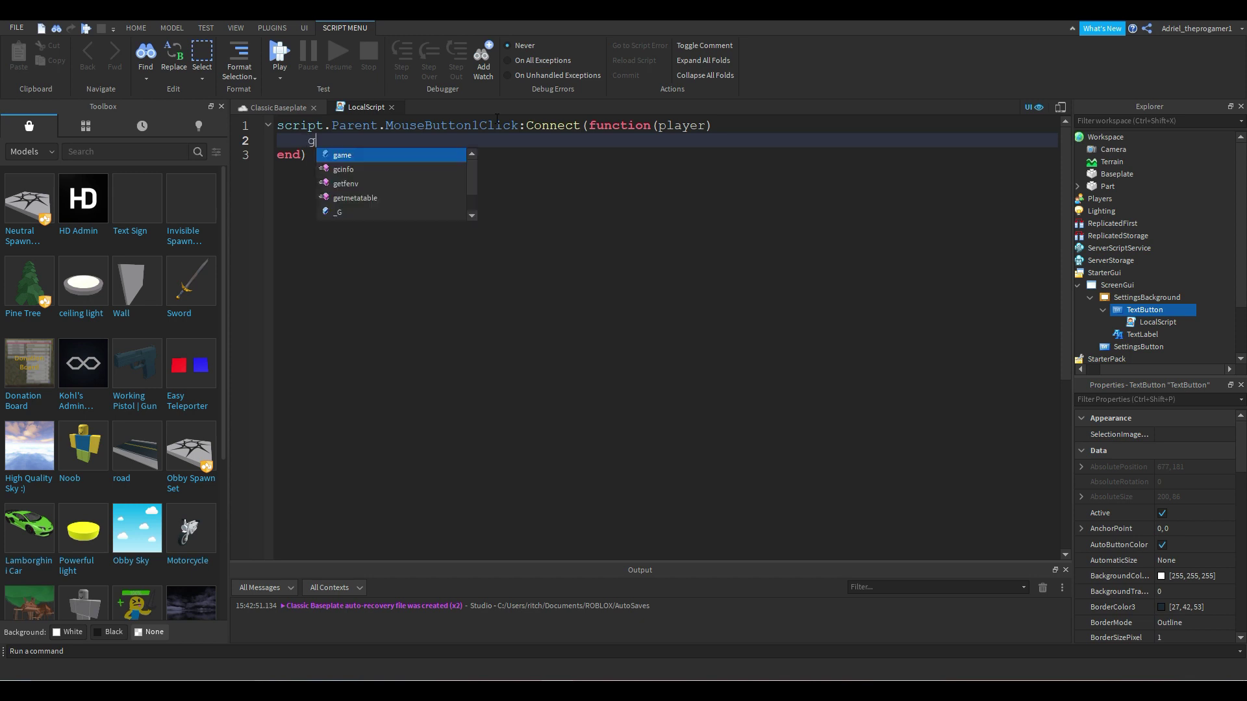
type("ame.Work")
key("BackSpace")
key("BackSpace")
key("BackSpace")
key("BackSpace")
type("Ligh")
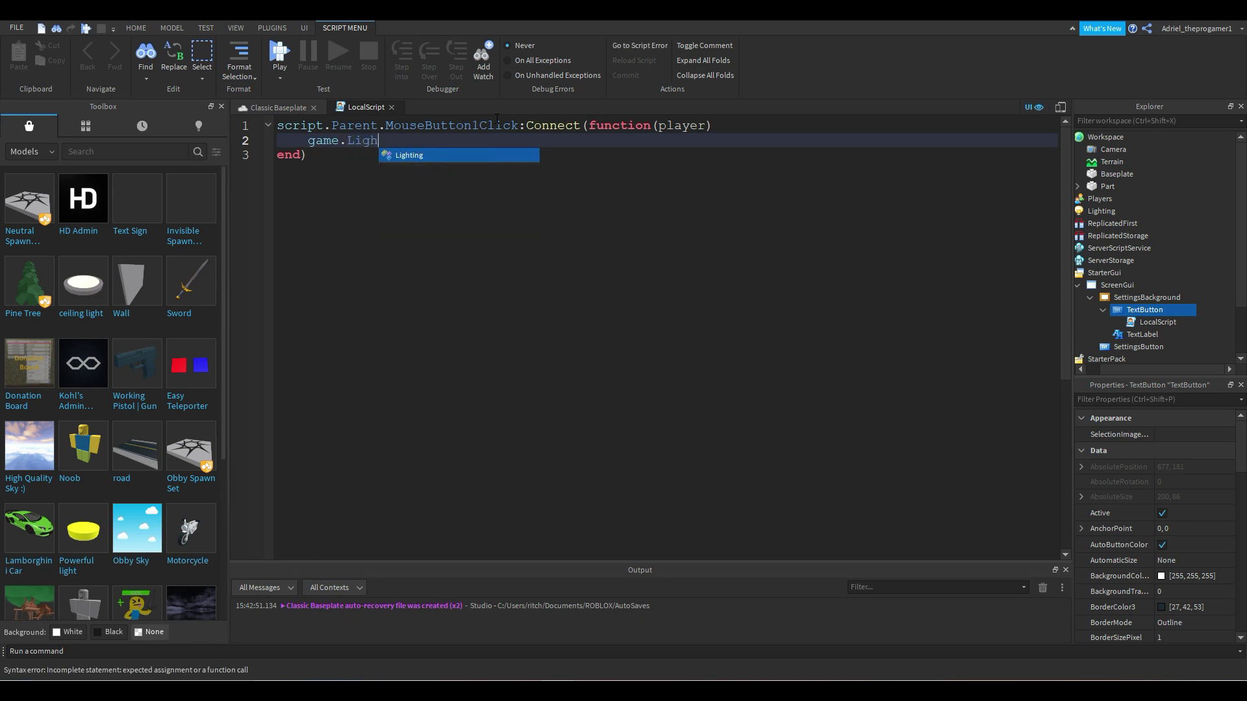
type("ting.")
key("BackSpace")
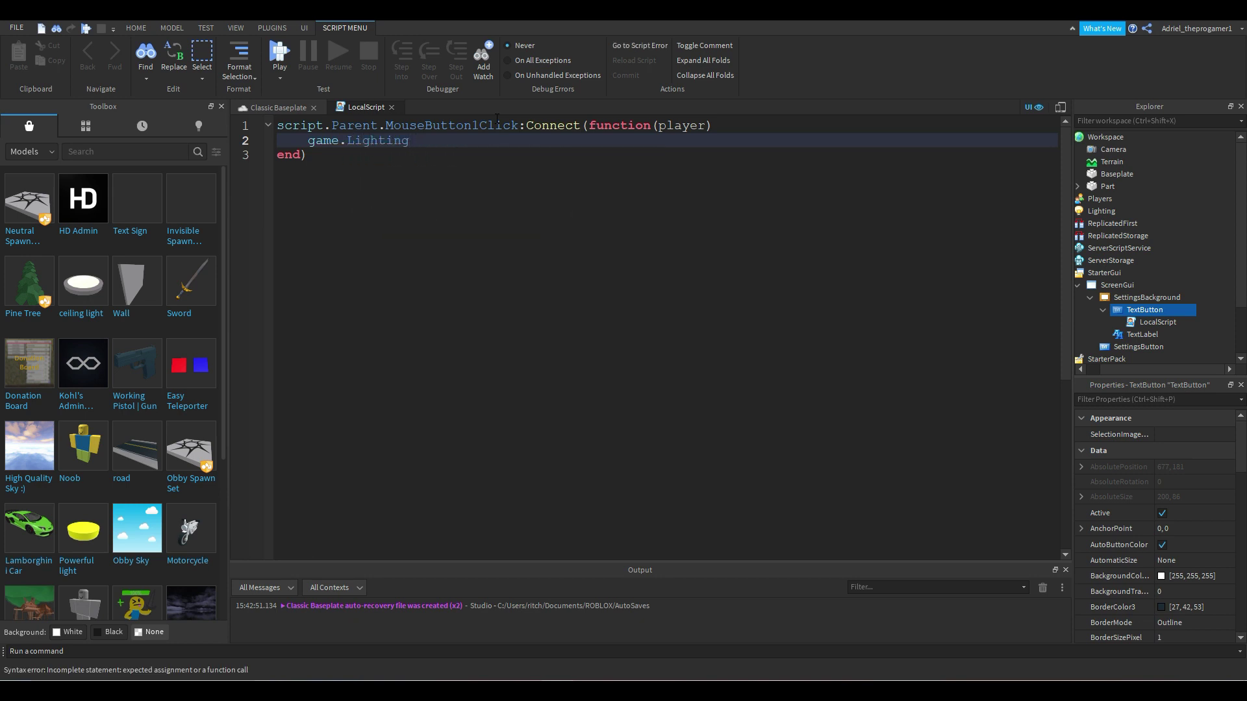
type(".")
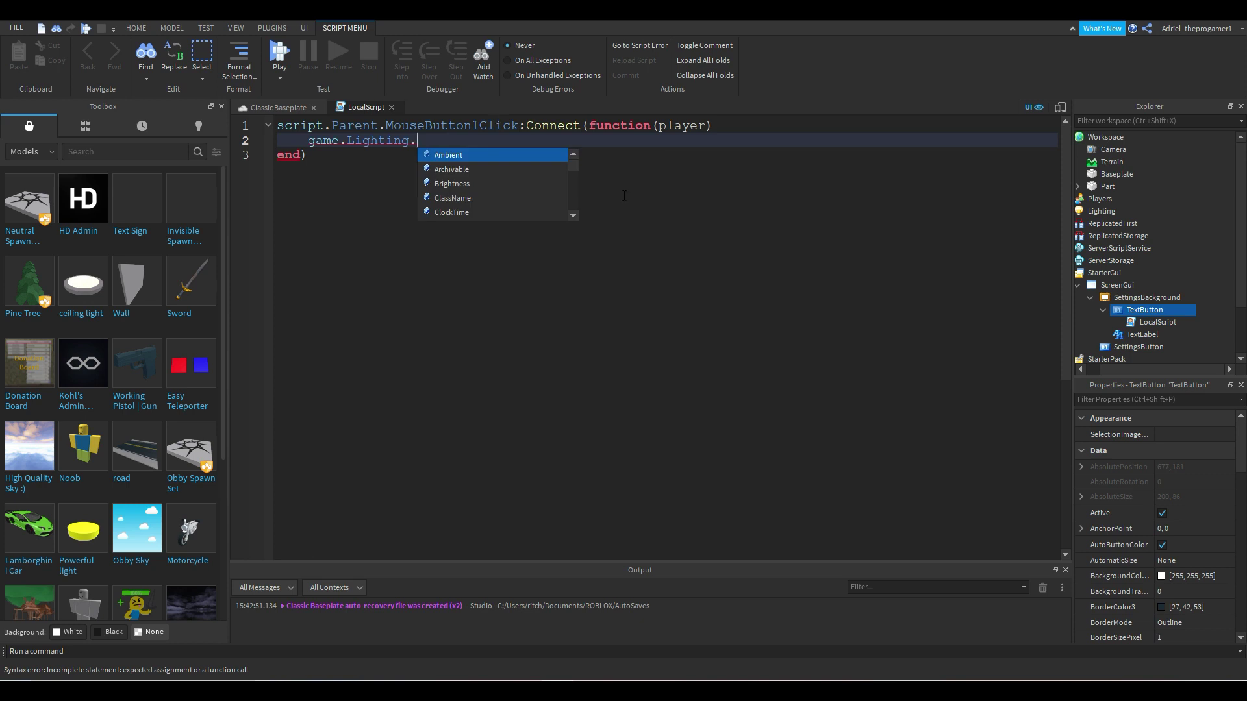
key("Down")
key("Down")
key("Down")
key("Down")
key("Down")
key("Up")
key("Up")
key("Up")
key("Up")
key("Up")
type("sha")
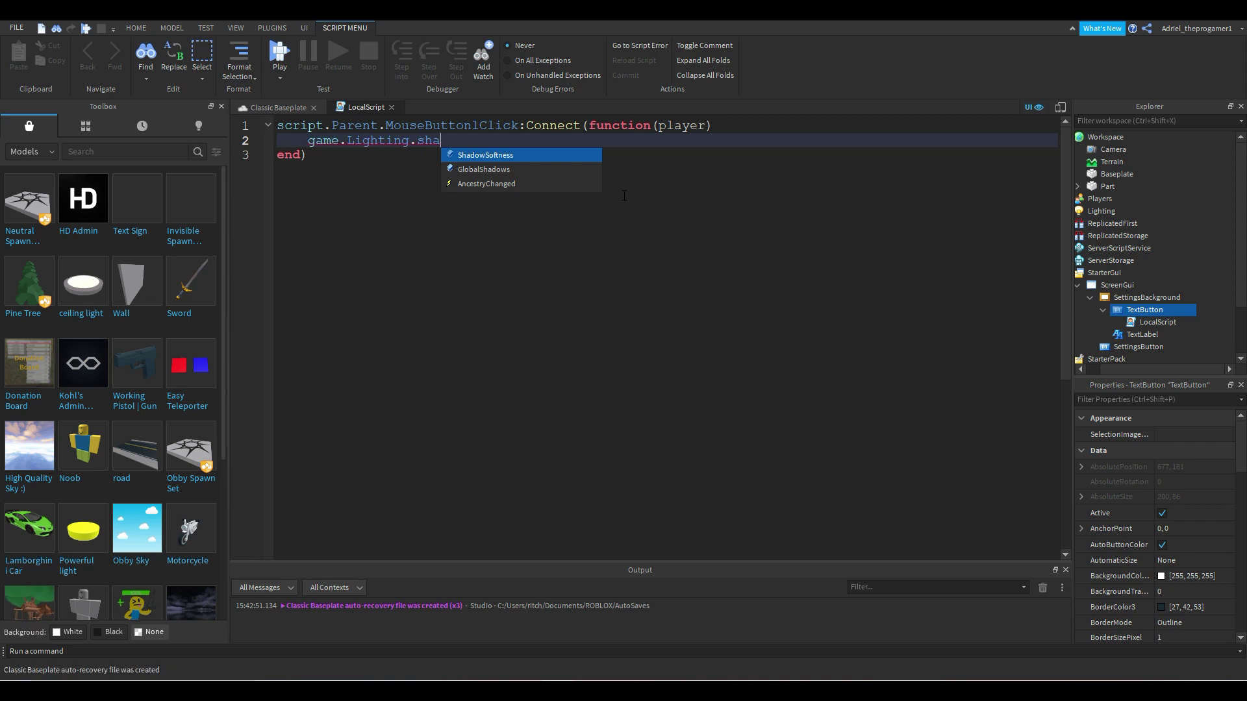
key("Down")
key("Tab")
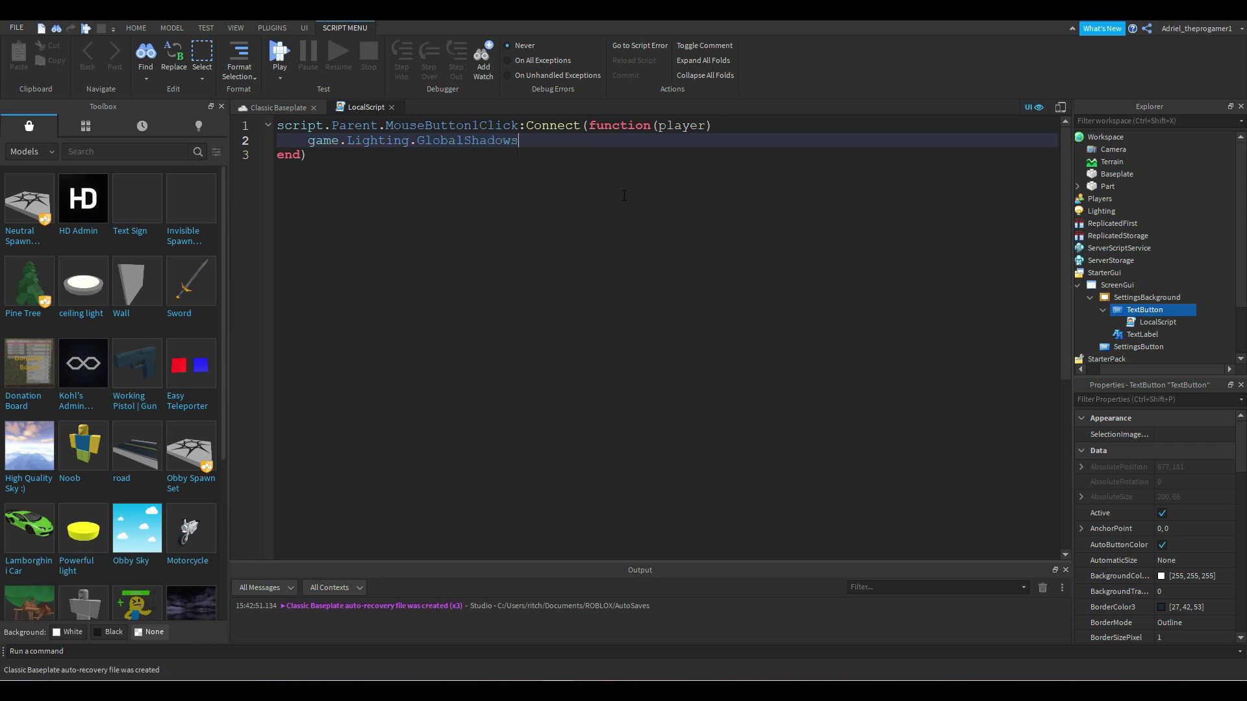
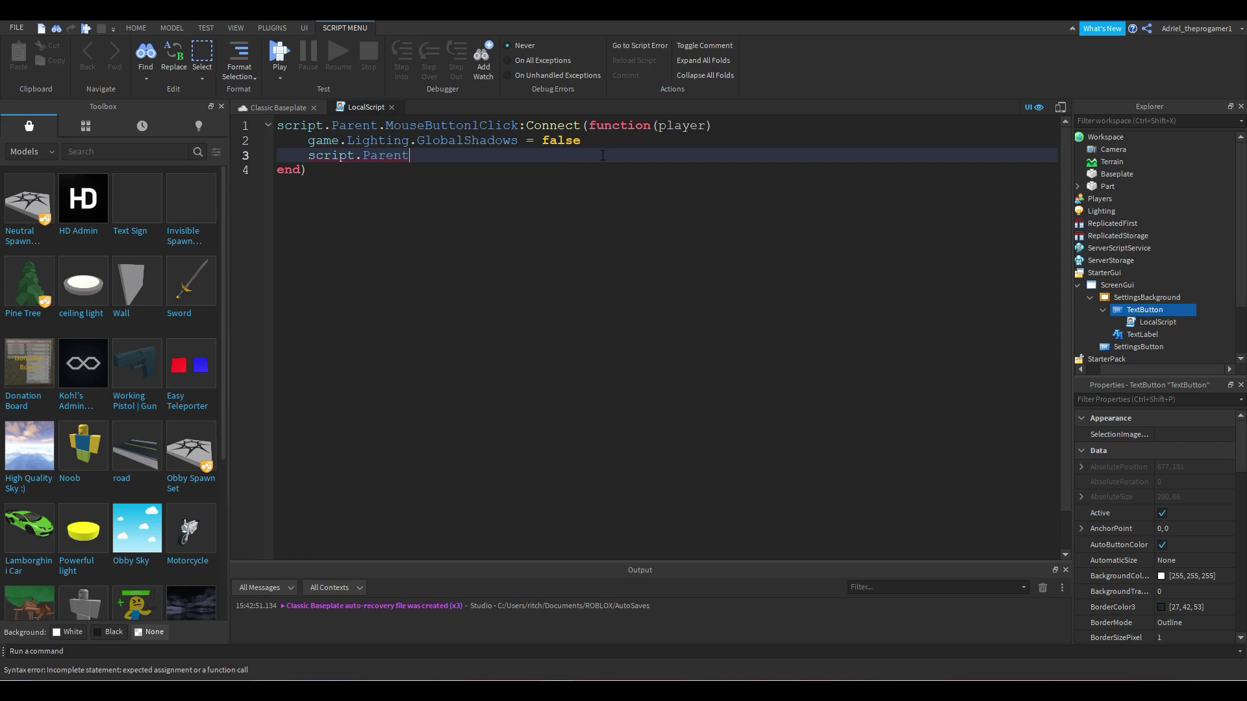
key("BackSpace")
type(".")
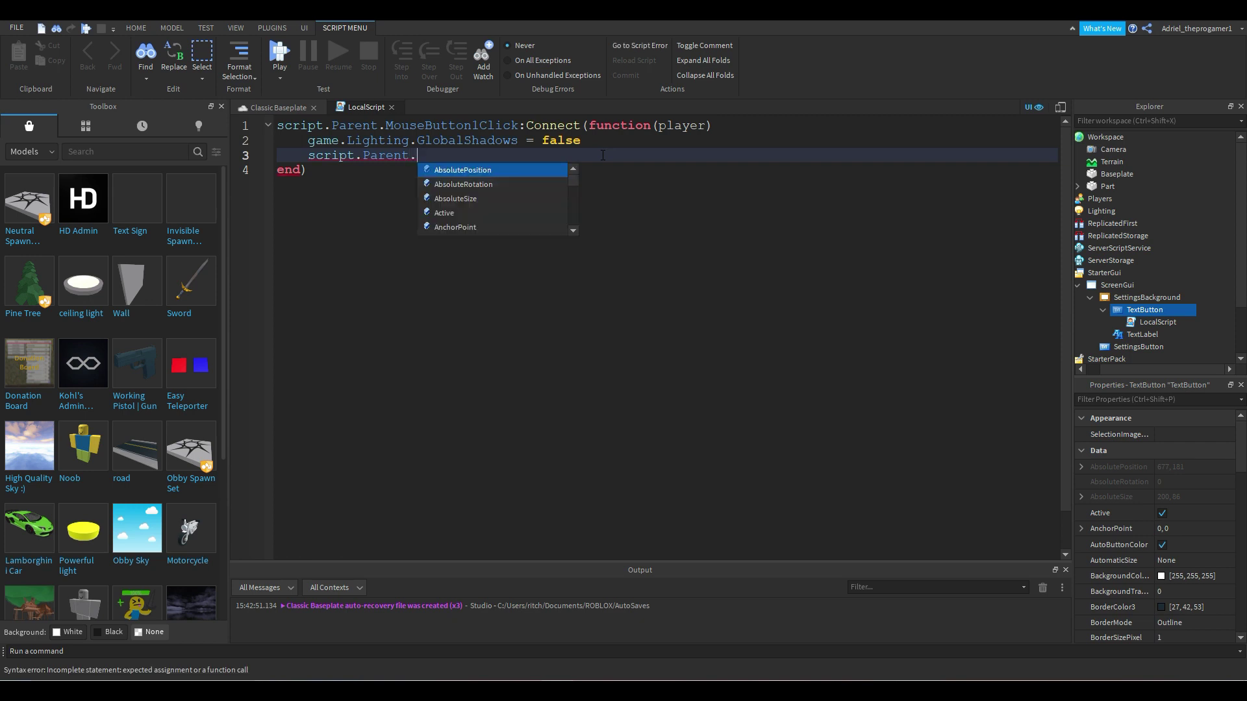
type("Mo")
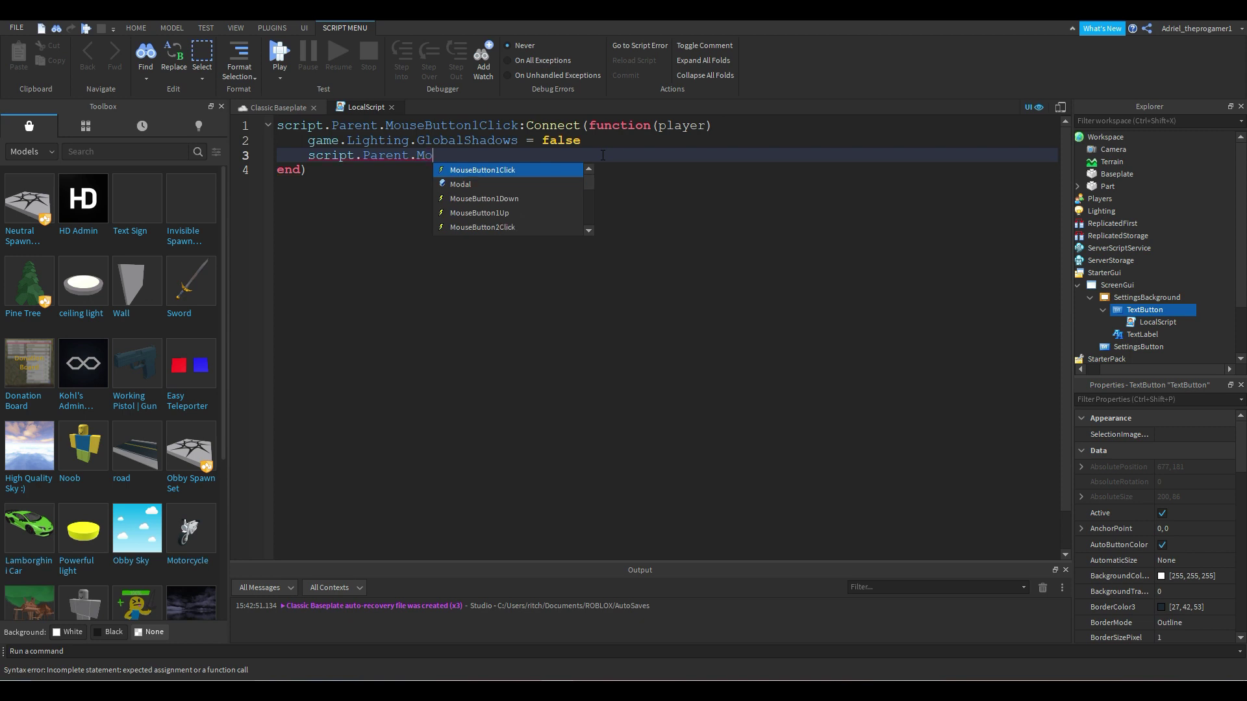
key("Down")
key("Down")
key("Down")
key("Down")
key("Up")
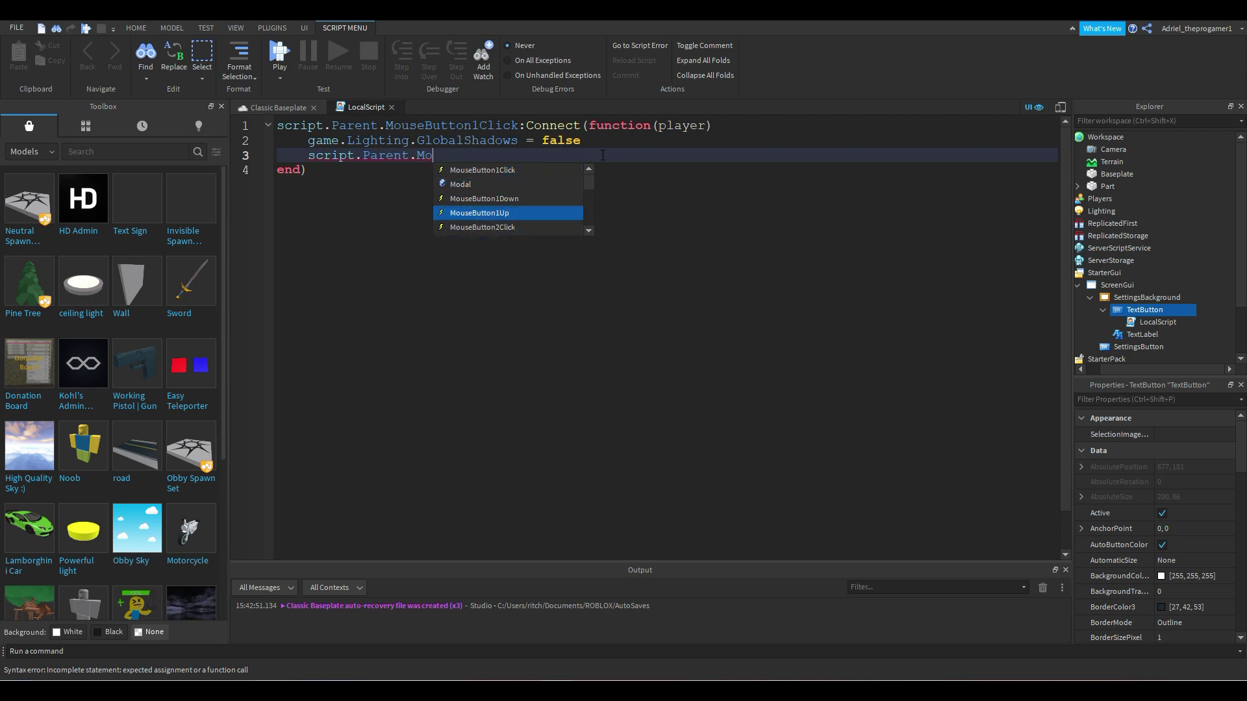
key("Down")
key("Down")
key("Down")
key("Up")
key("Up")
key("Up")
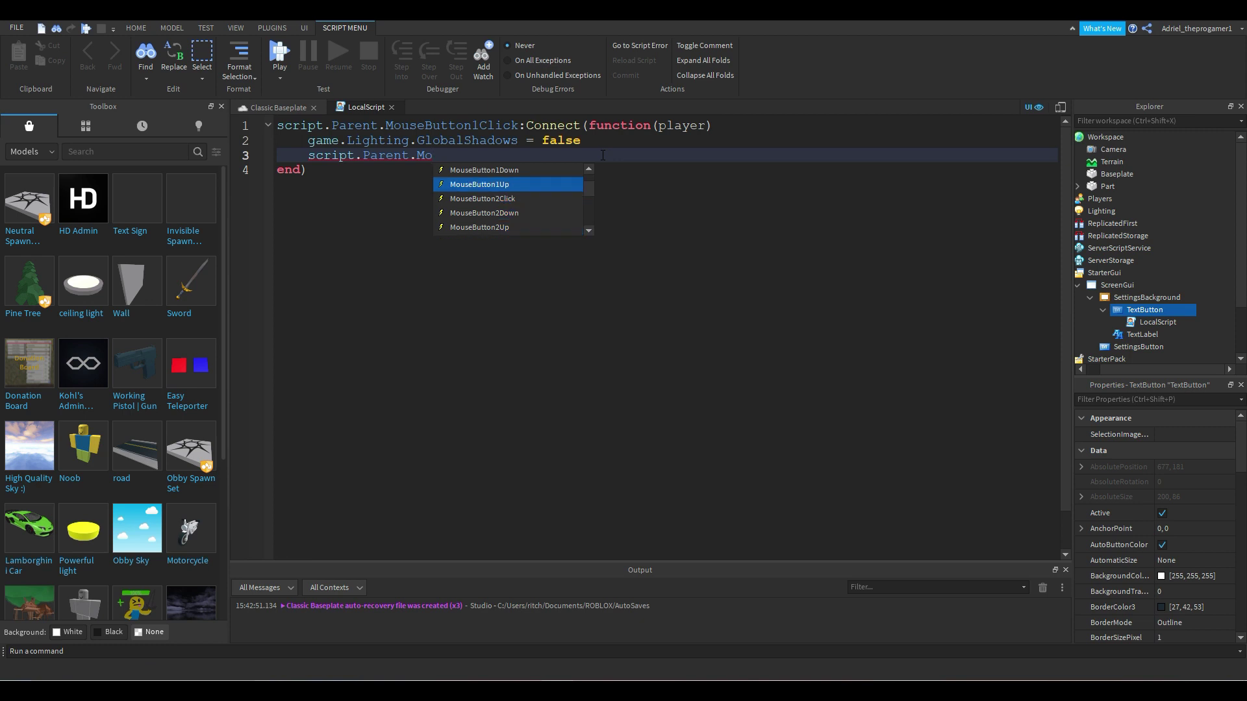
key("Tab")
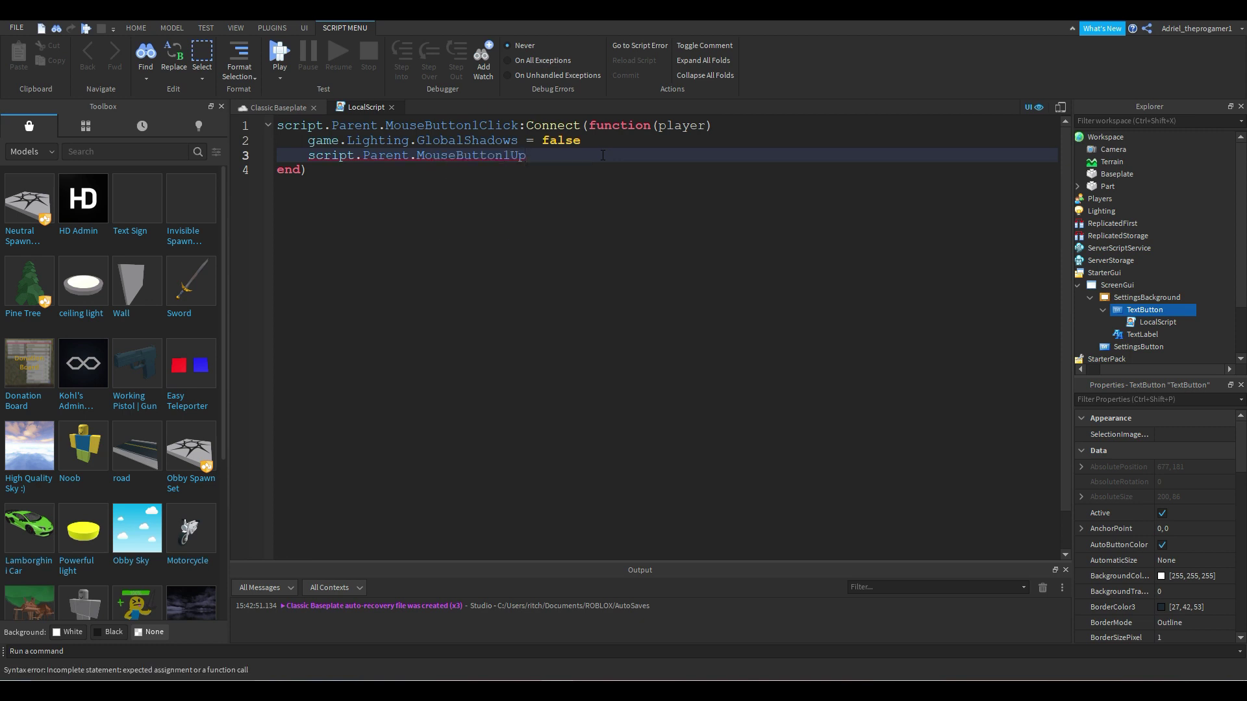
key("BackSpace")
key("BackSpace")
key("BackSpace")
key("BackSpace")
key("BackSpace")
key("BackSpace")
key("BackSpace")
key("BackSpace")
key("BackSpace")
key("BackSpace")
key("BackSpace")
key("BackSpace")
type("Mouse")
key("Tab")
key("BackSpace")
type("k")
key("BackSpace")
key("Escape")
Step: Delete the unfinished script.Parent statement and its empty line below the GlobalShadows line
key("BackSpace")
key("BackSpace")
key("BackSpace")
key("BackSpace")
key("BackSpace")
key("BackSpace")
key("BackSpace")
key("BackSpace")
key("BackSpace")
key("BackSpace")
key("BackSpace")
key("BackSpace")
key("BackSpace")
key("BackSpace")
key("BackSpace")
key("BackSpace")
key("BackSpace")
key("BackSpace")
key("BackSpace")
key("BackSpace")
key("BackSpace")
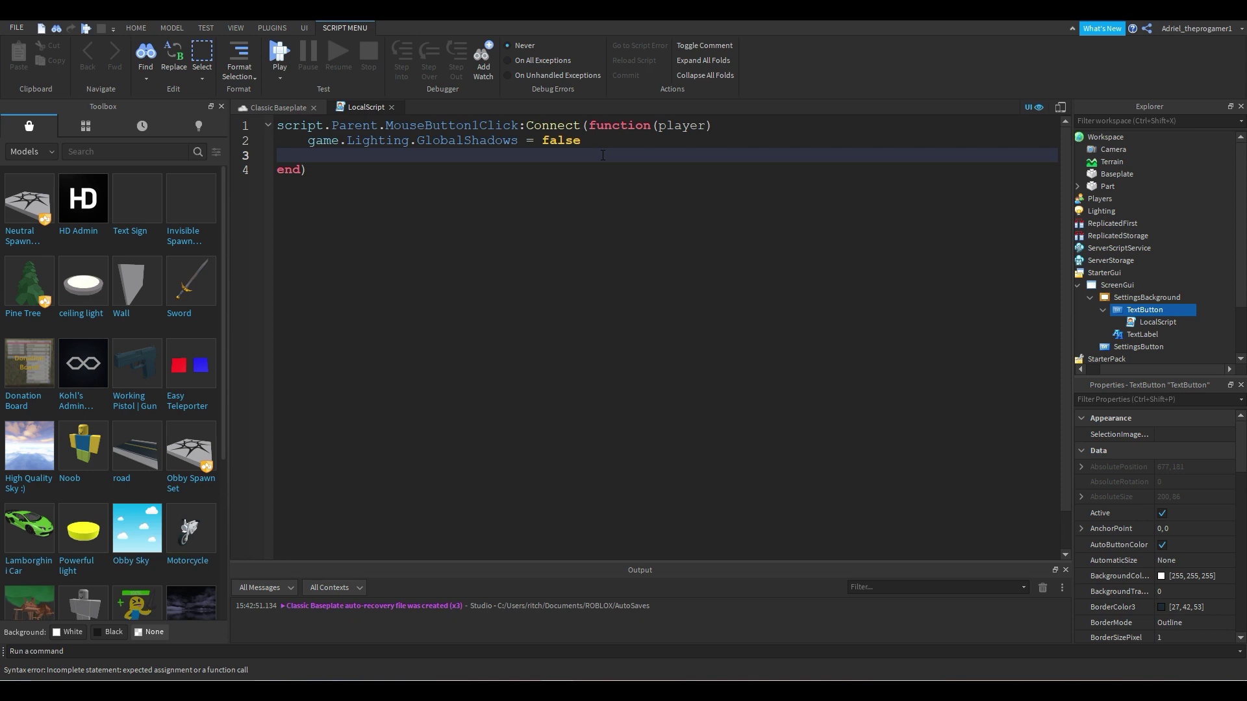
key("BackSpace")
left_click(572, 155)
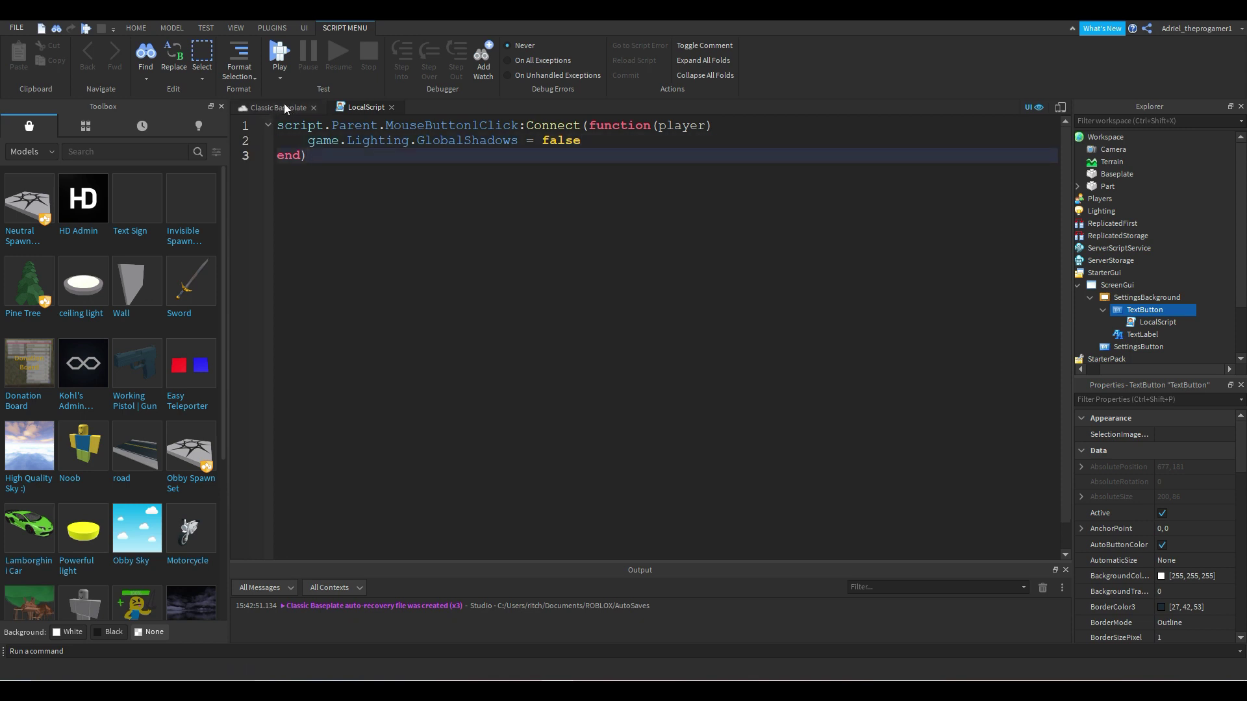
Step: Check the LocalScript once more and return to the Classic Baseplate view with the settings GUI
left_click(283, 104)
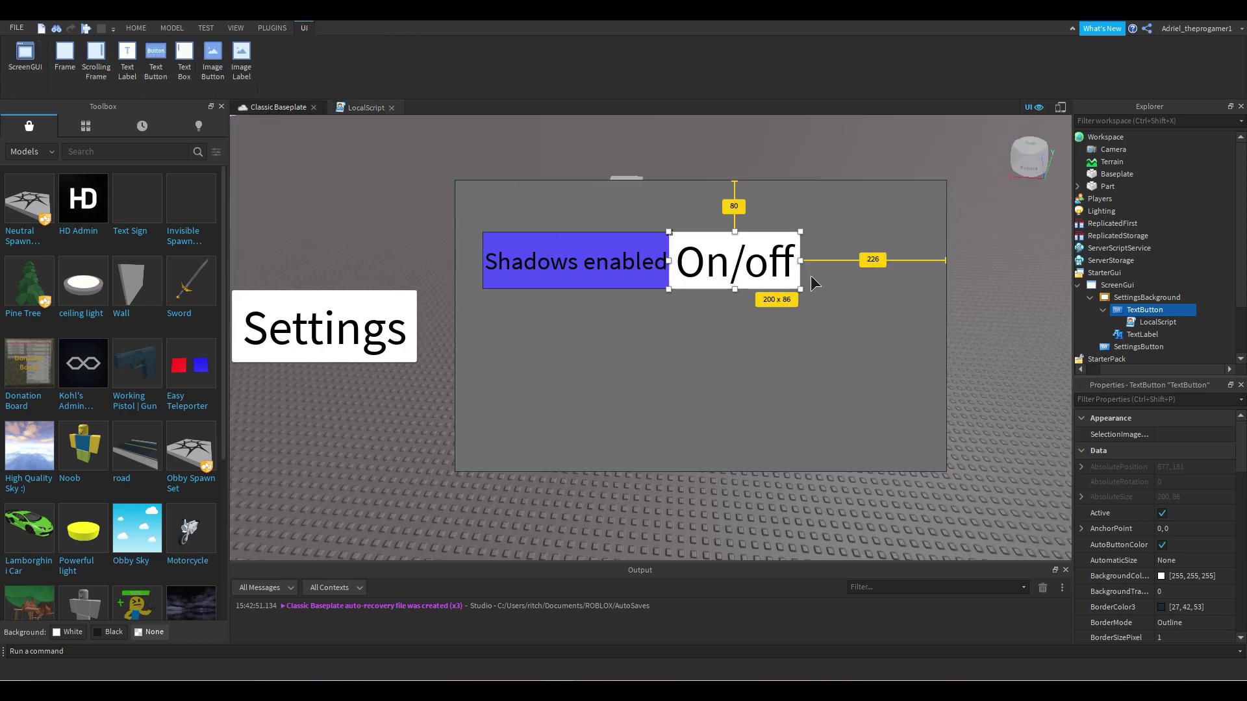
double_click(1147, 322)
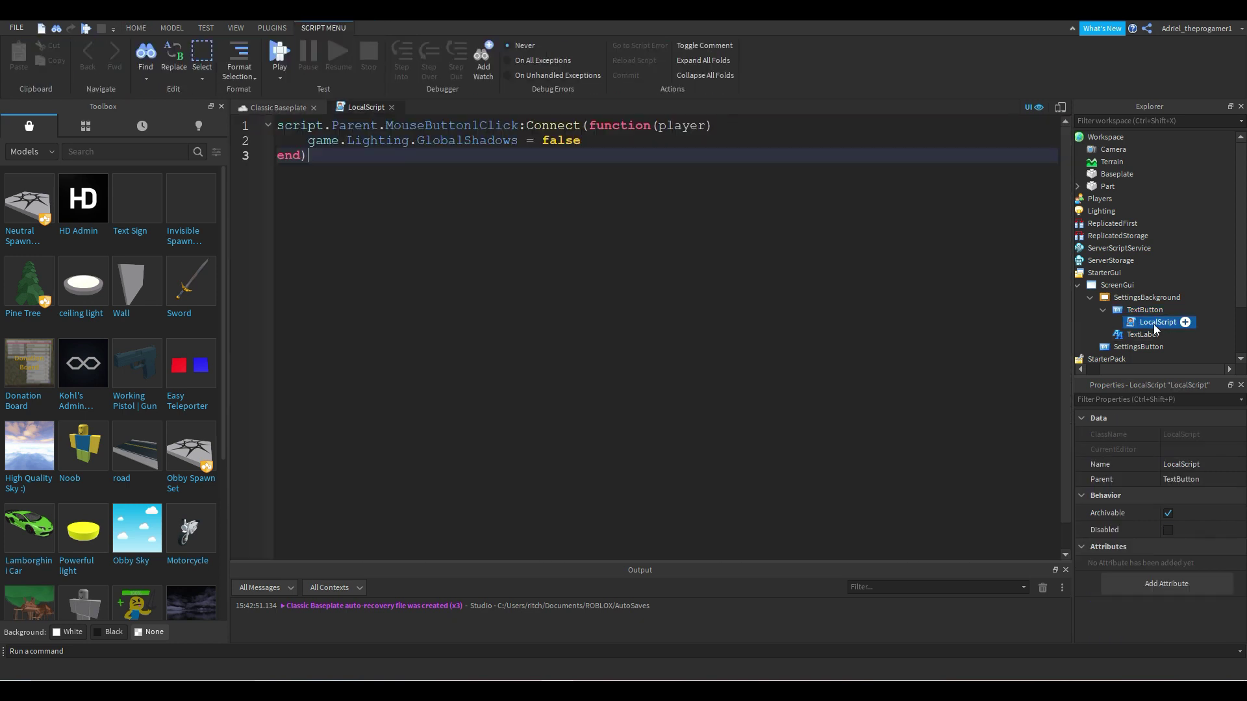
left_click(280, 106)
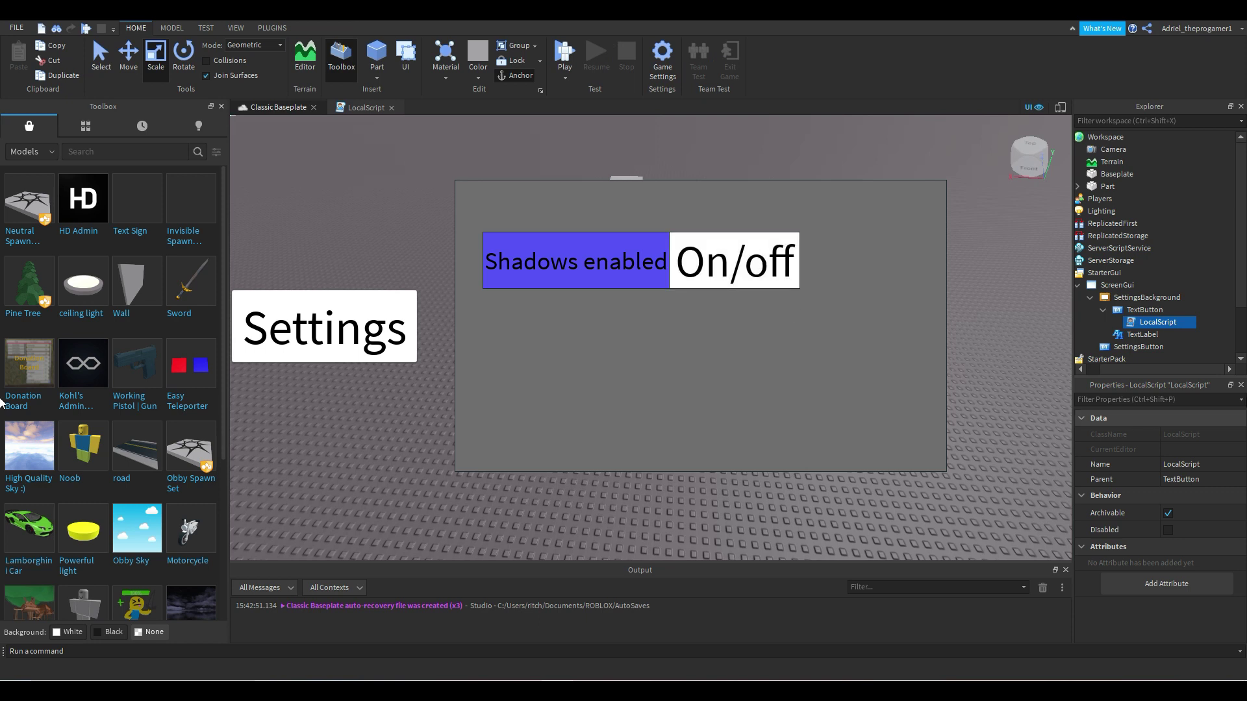
Step: Change the text of the On/off button in the SettingsBackground frame to "off"
left_click(1155, 311)
left_click(1184, 400)
type("text")
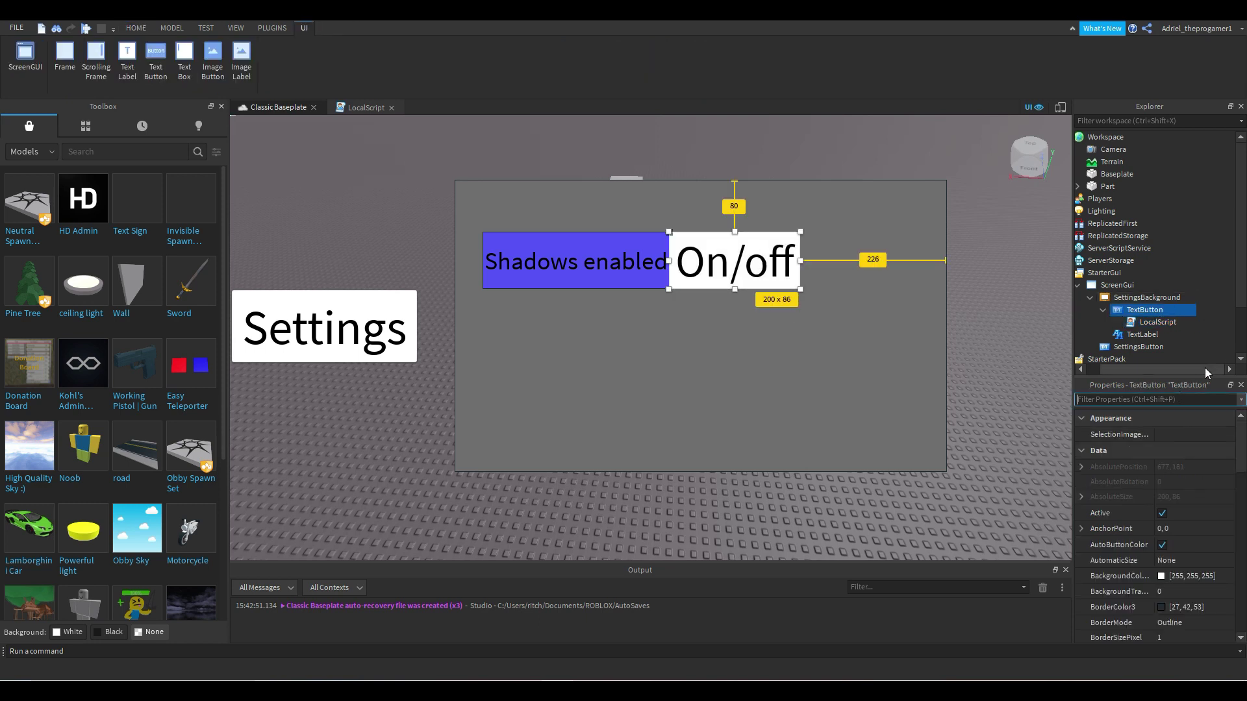
left_click(1212, 452)
type("off")
key("Return")
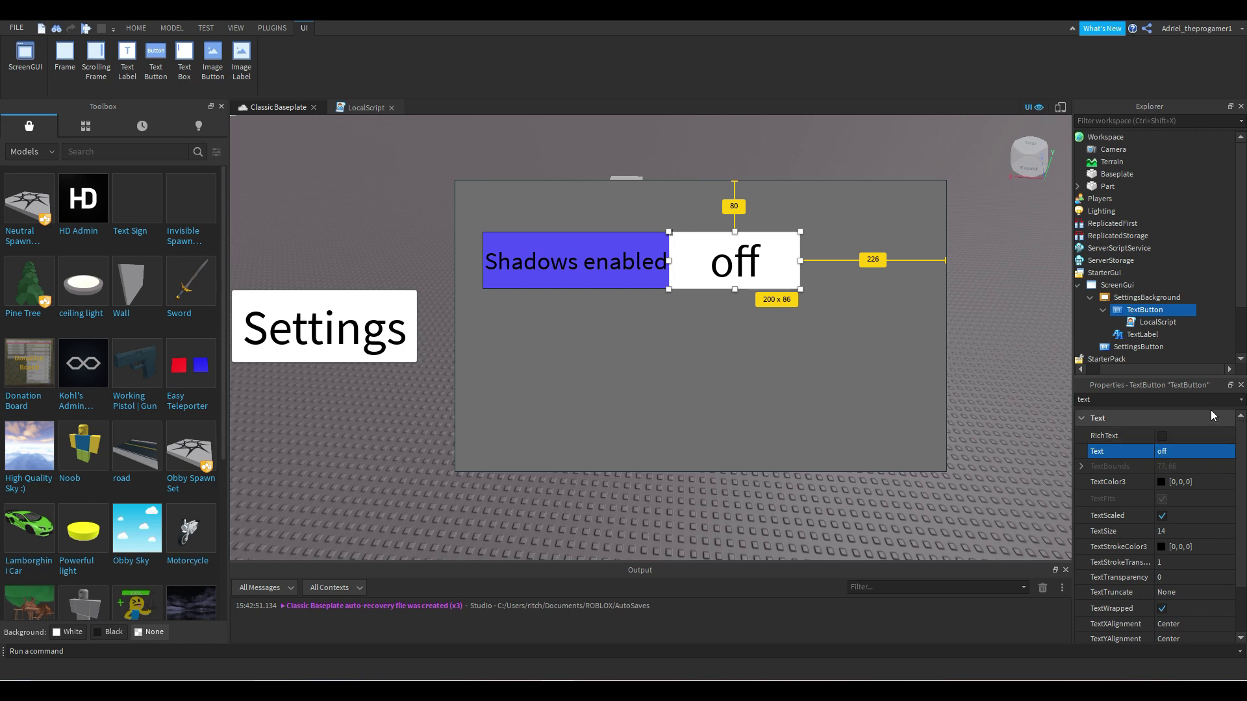
Step: Set the off button's BackgroundColor3 to red (255, 0, 0)
left_click(1117, 402)
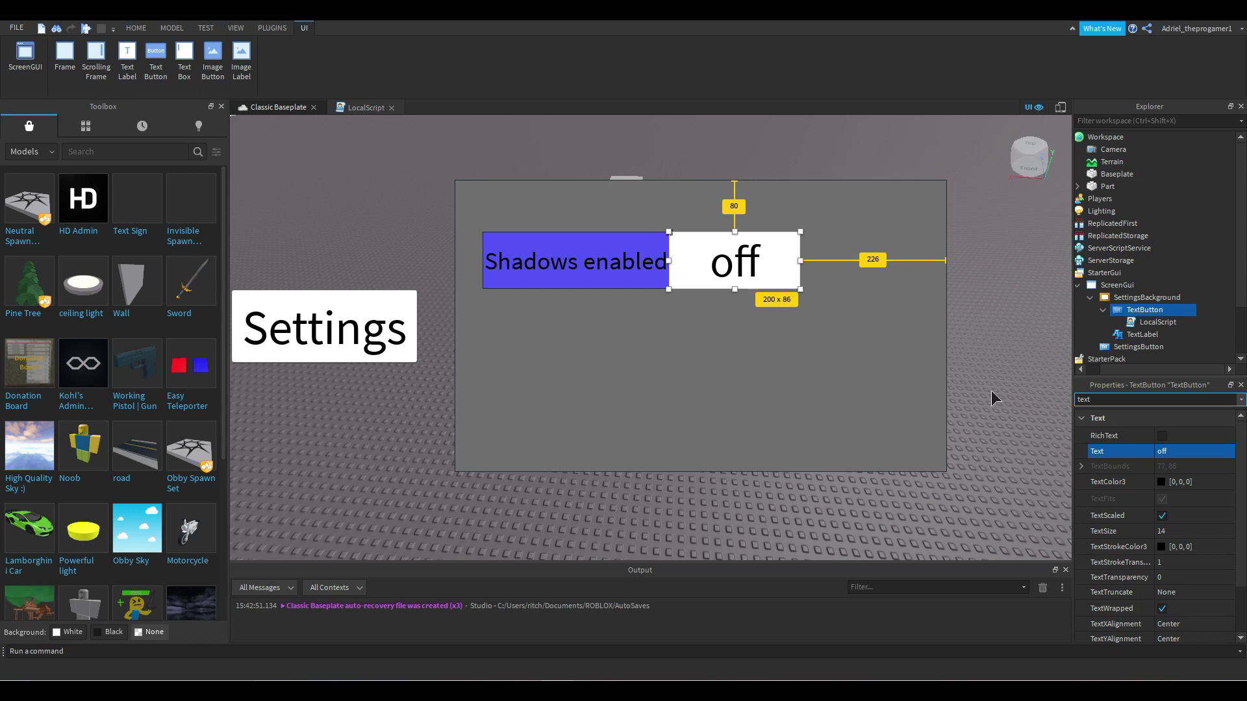
key("BackSpace")
key("BackSpace")
key("BackSpace")
key("BackSpace")
type("backgro")
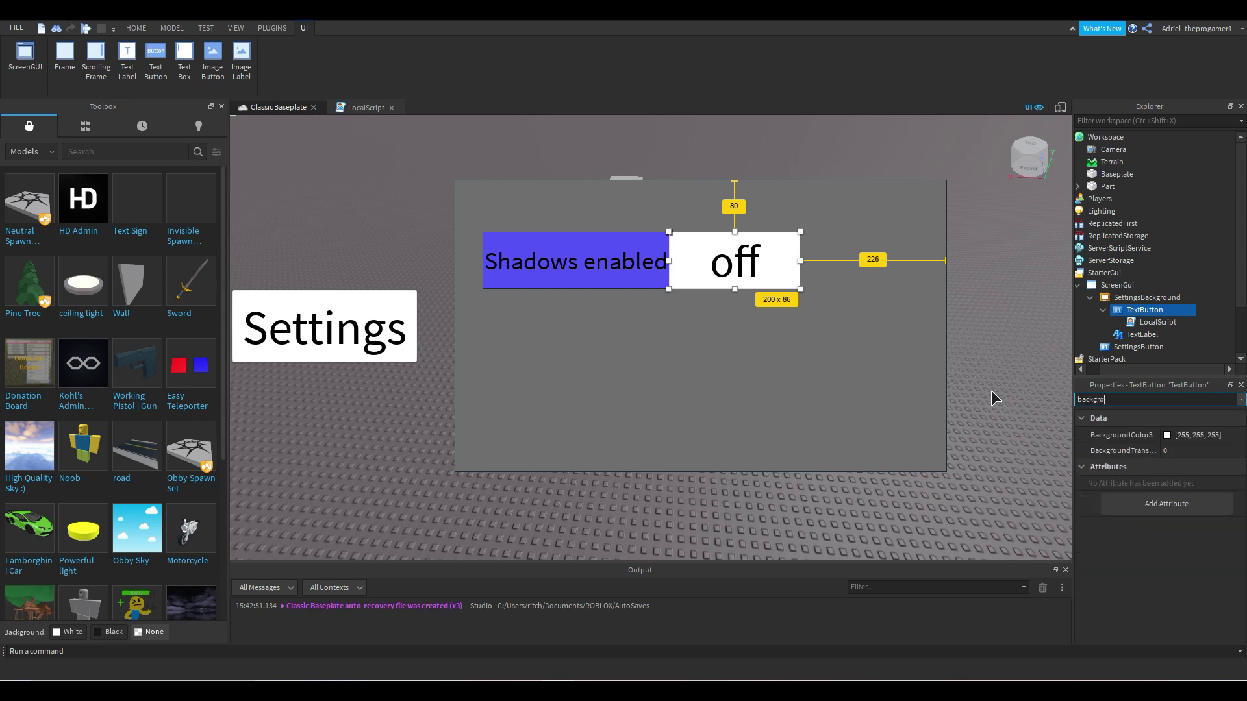
left_click(1167, 435)
left_click(488, 299)
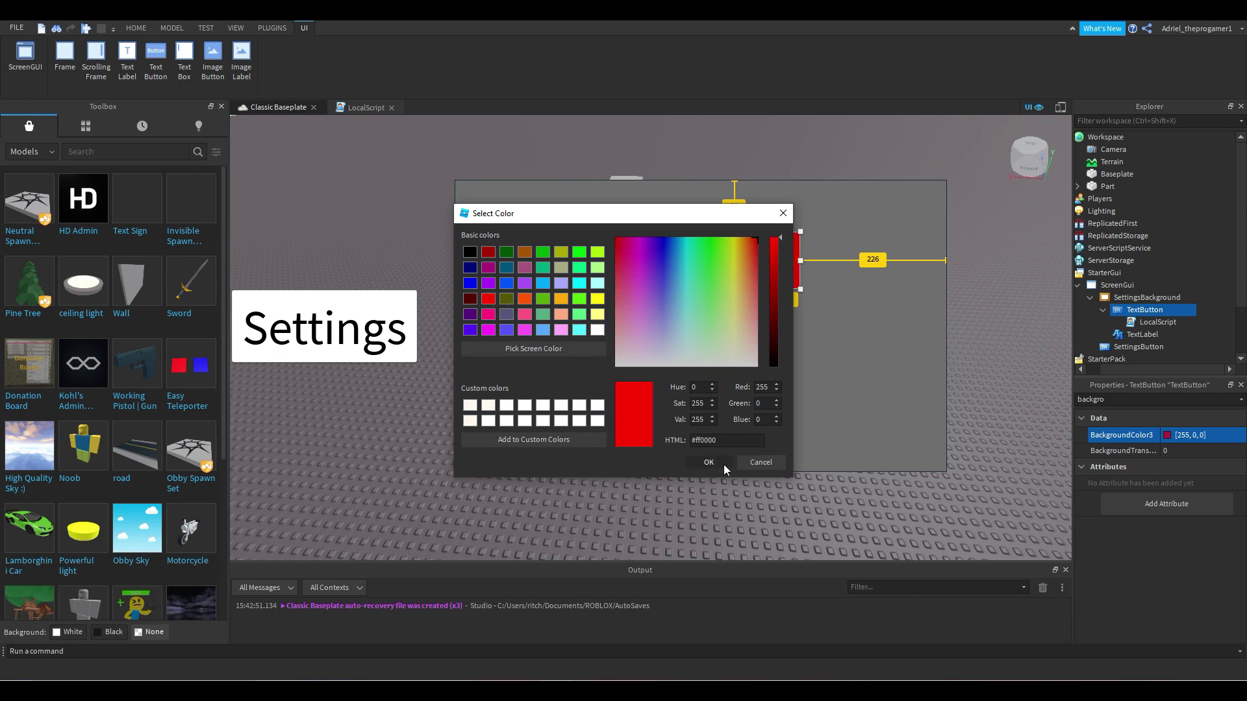
left_click(709, 463)
Step: Narrow the off button to about 98 x 86 and place a duplicate of it directly against its right side
left_click_drag(800, 261, 734, 262)
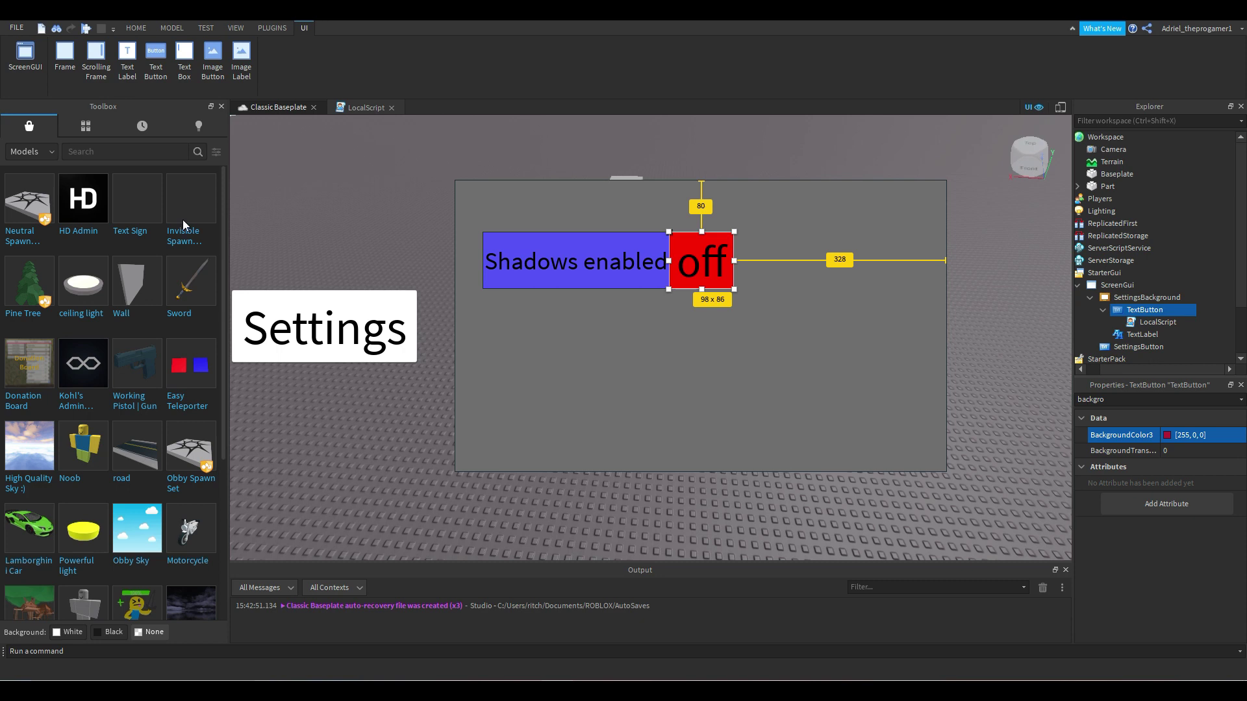
left_click(136, 28)
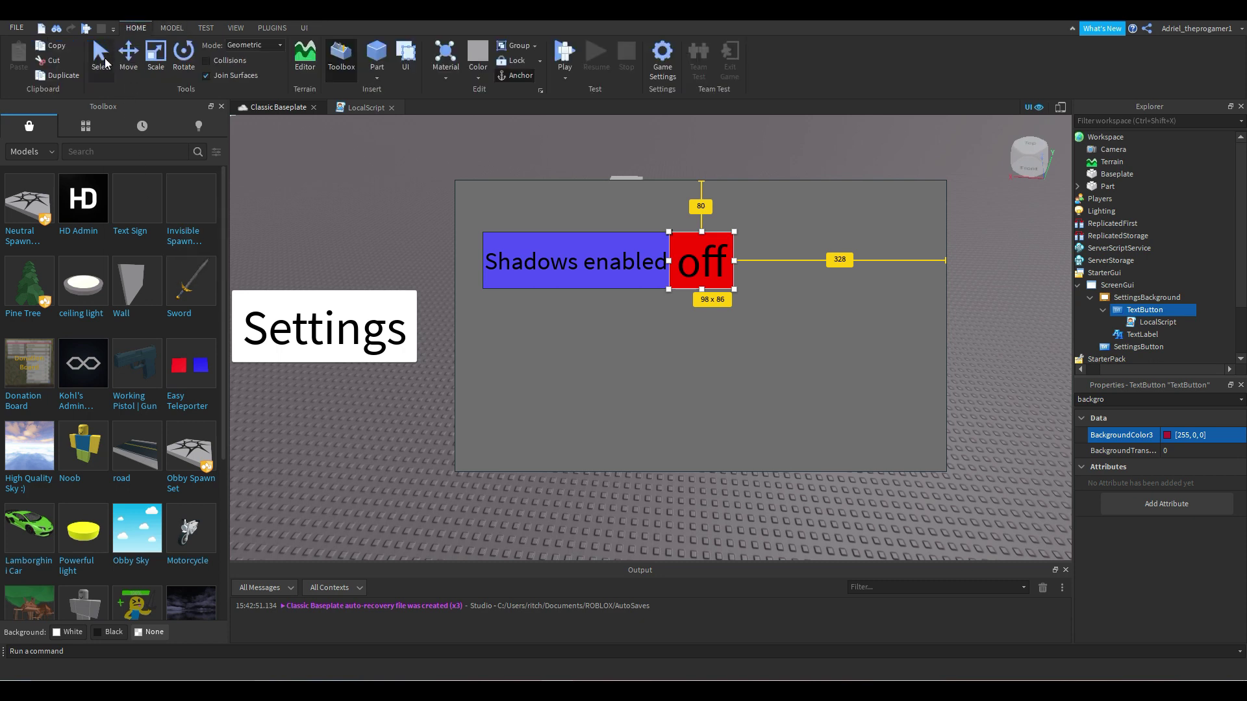
left_click(75, 72)
left_click_drag(720, 267, 784, 265)
Step: Set the duplicated button's BackgroundColor3 to green (0, 255, 0)
key("ctrl+shift+p")
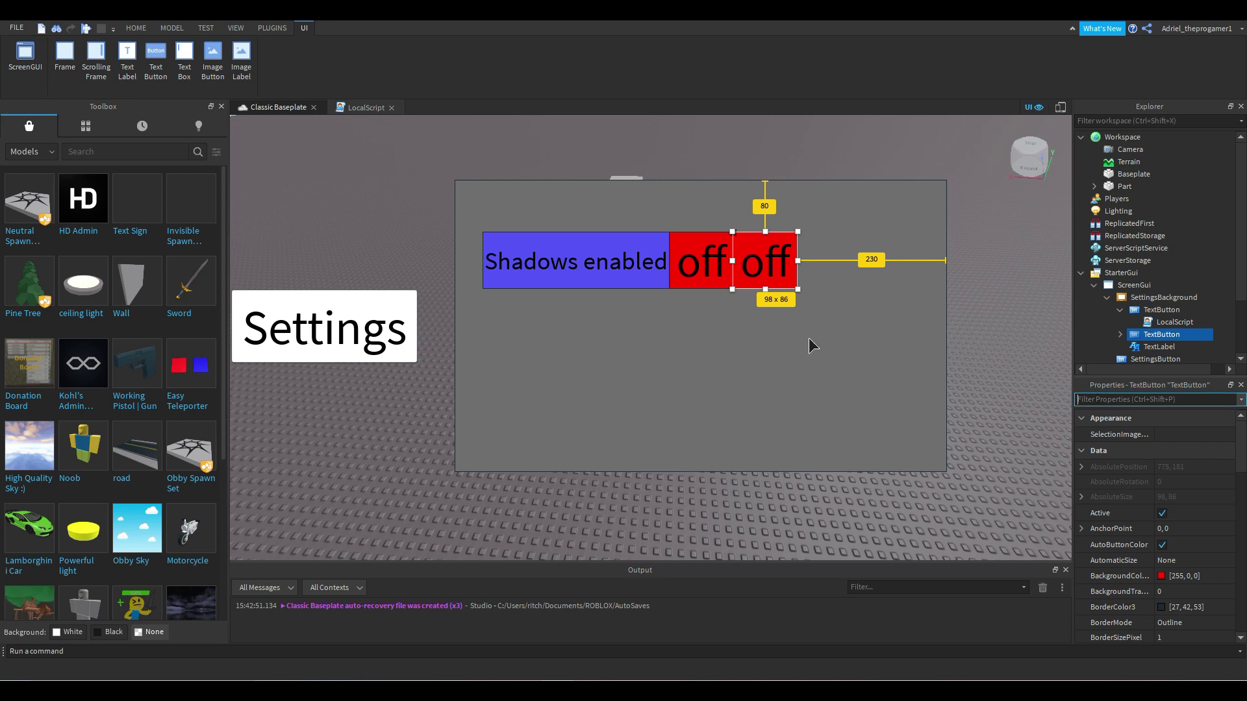
type("back")
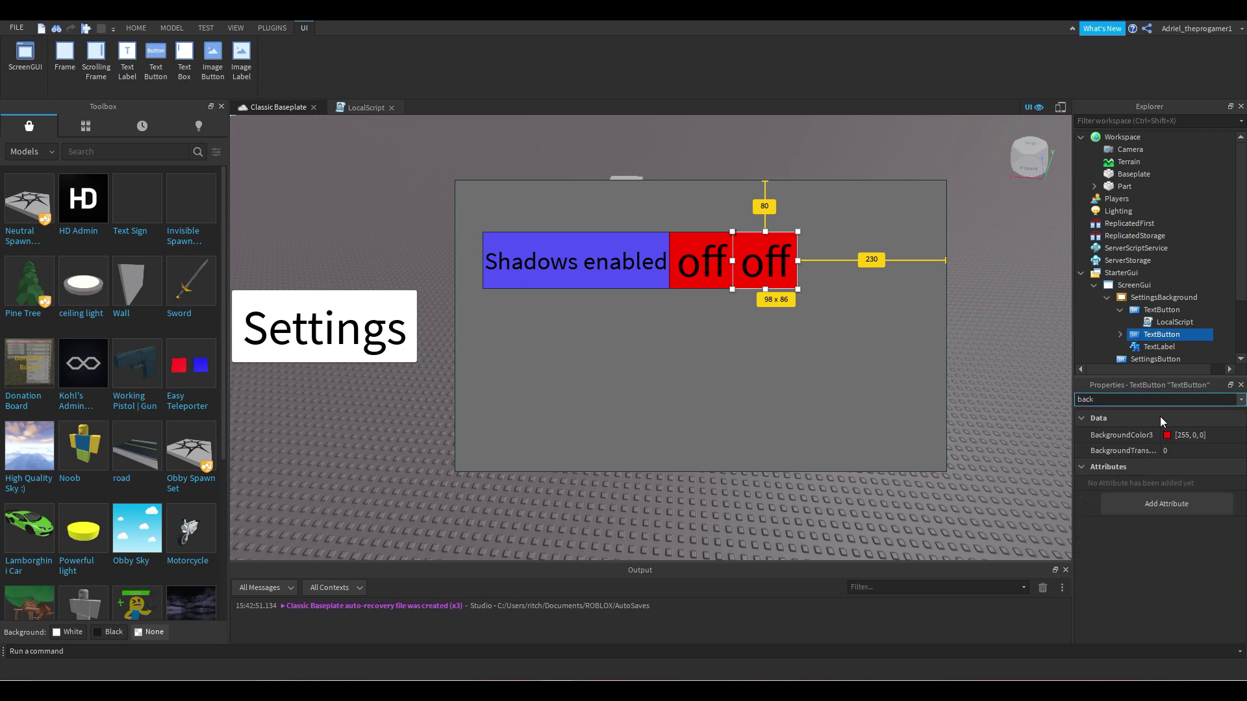
left_click(1169, 436)
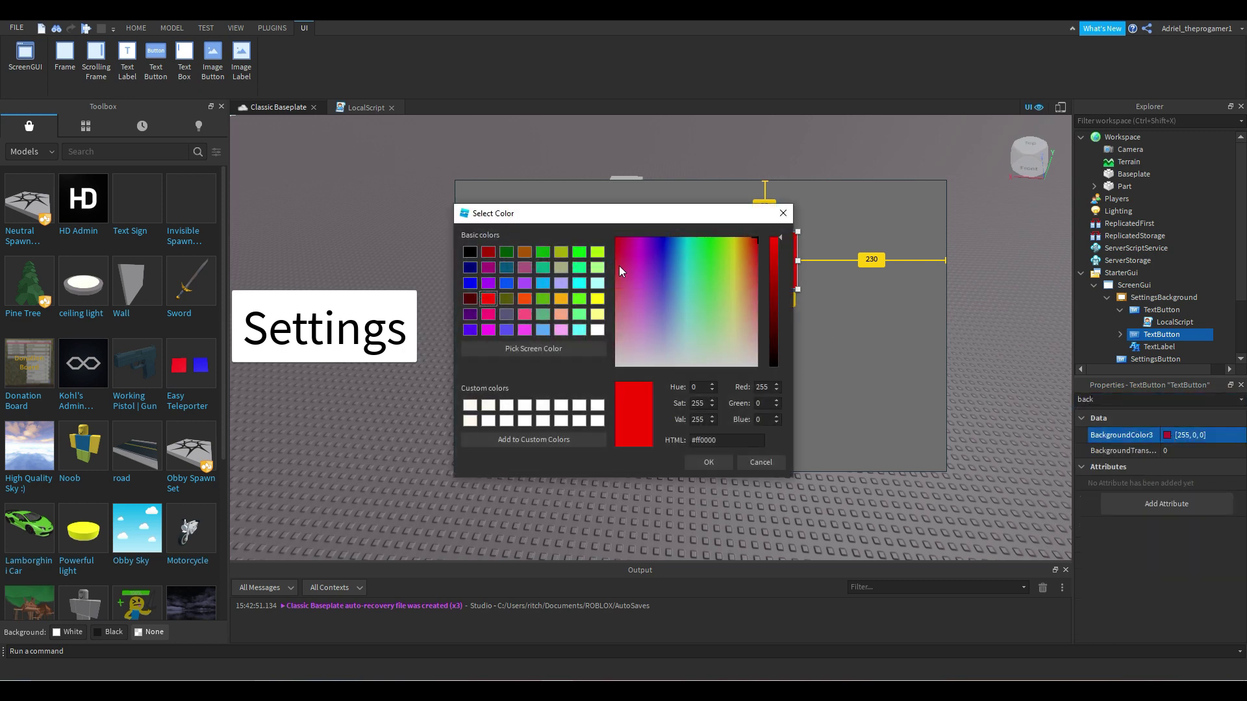
left_click(578, 253)
left_click(709, 463)
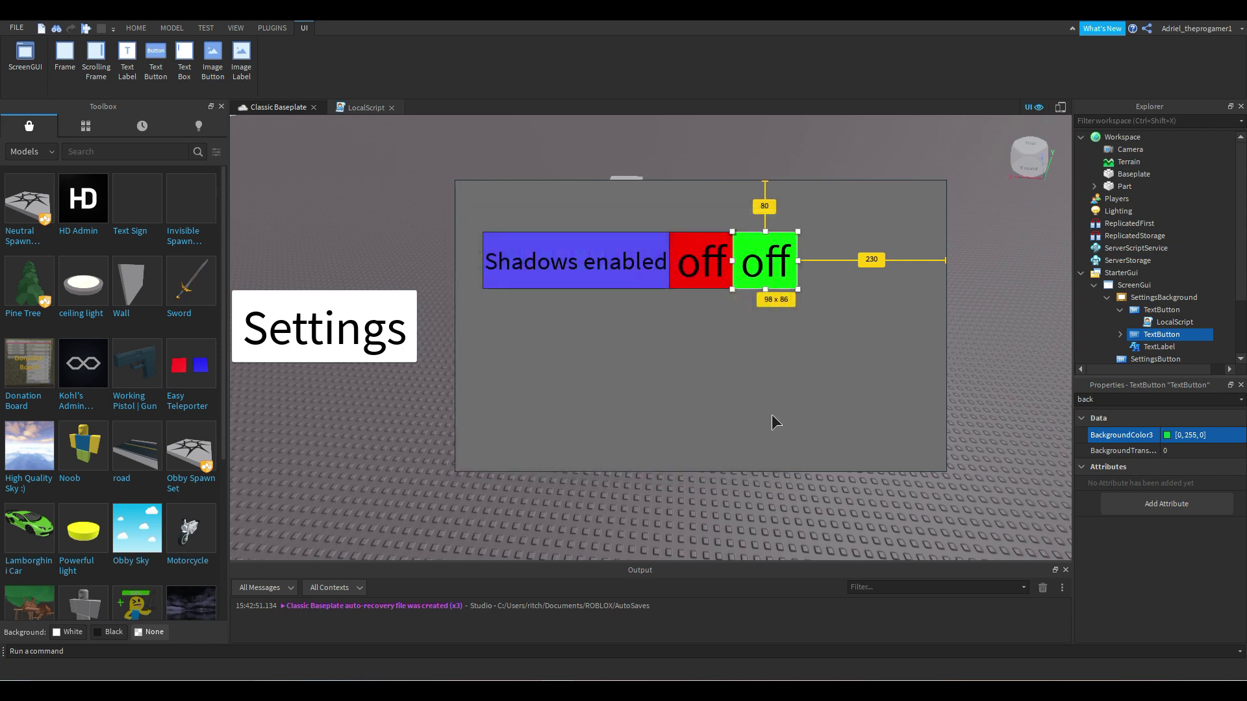
Step: Change the green button's text to "On" and clear the selection
left_click(1131, 399)
key("BackSpace")
key("BackSpace")
key("BackSpace")
key("BackSpace")
type("text")
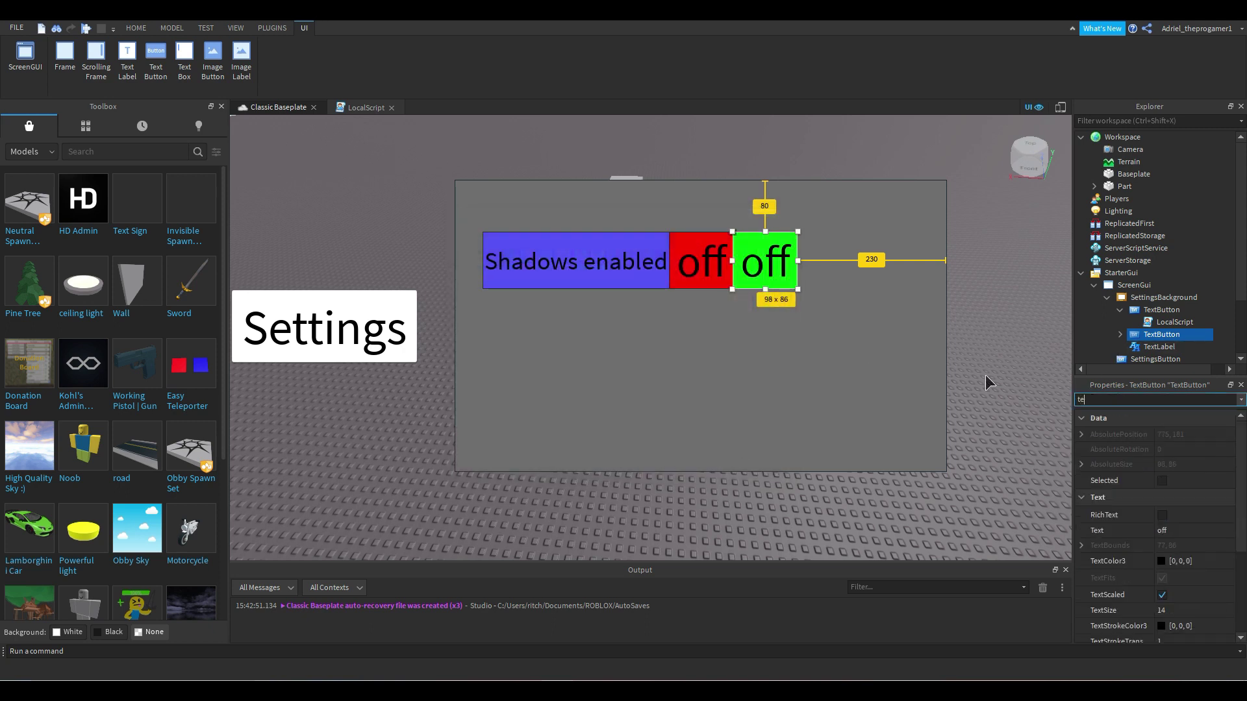
left_click(1120, 446)
type("On")
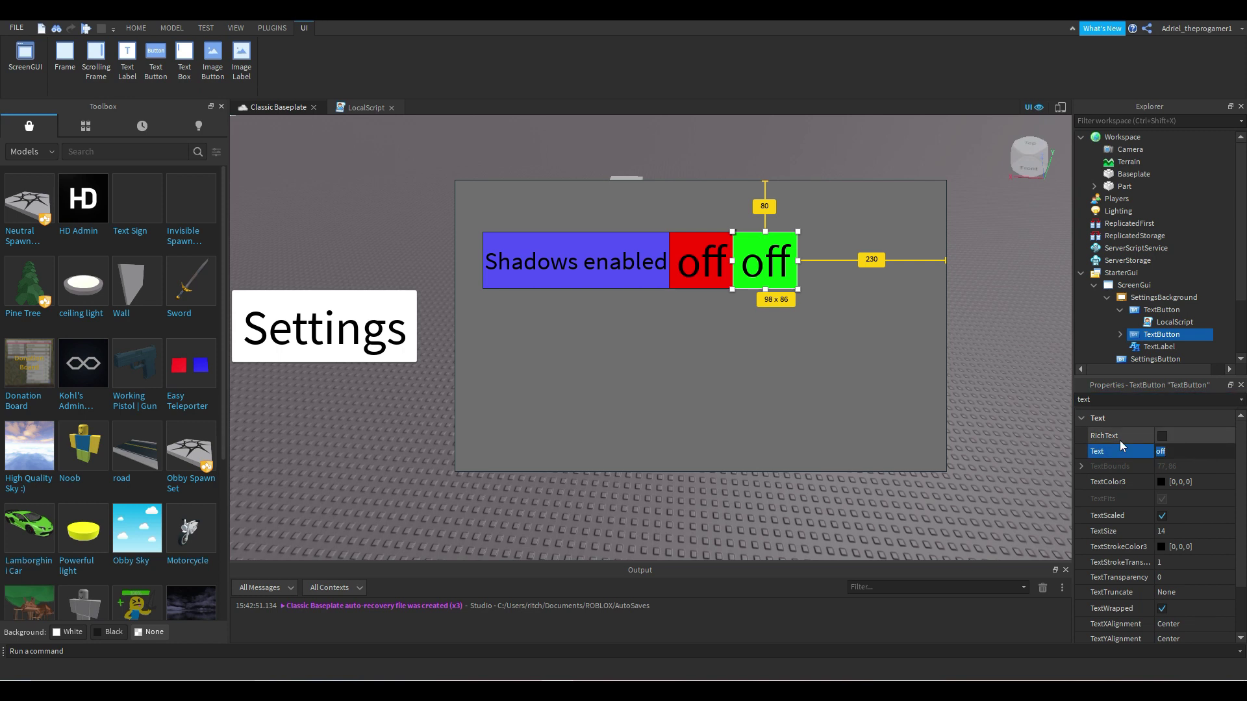
key("Return")
left_click(936, 431)
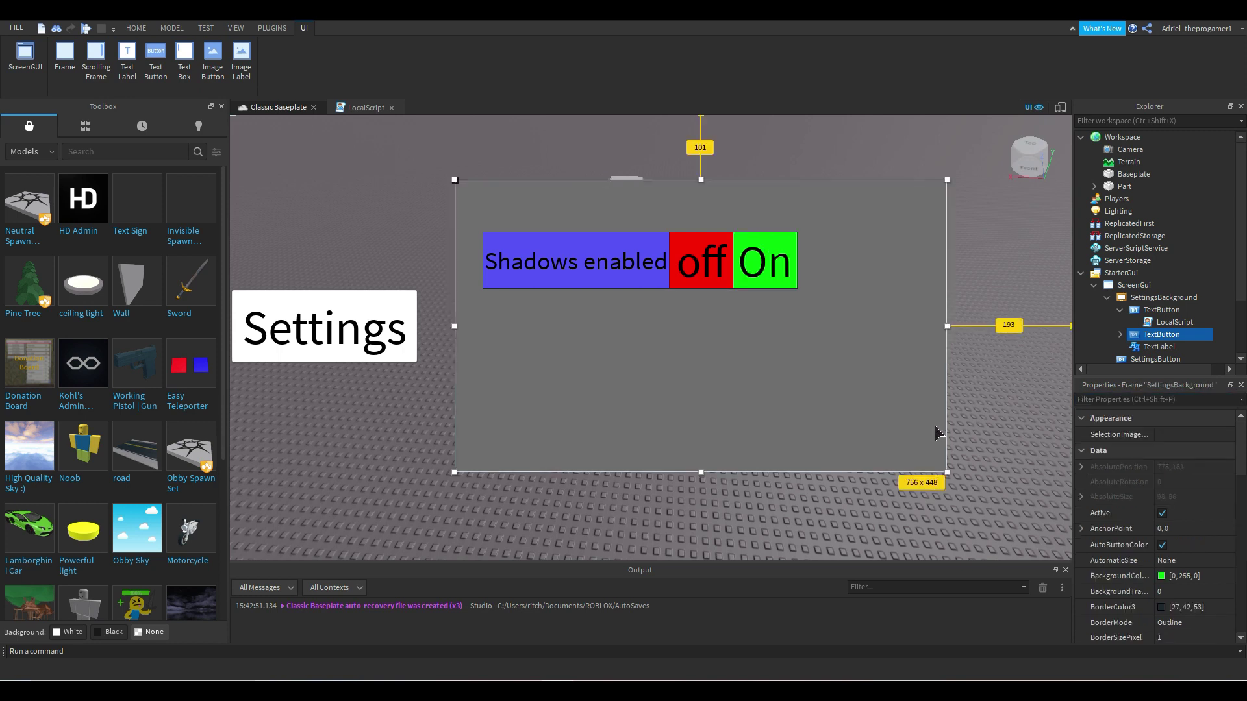
left_click(1011, 385)
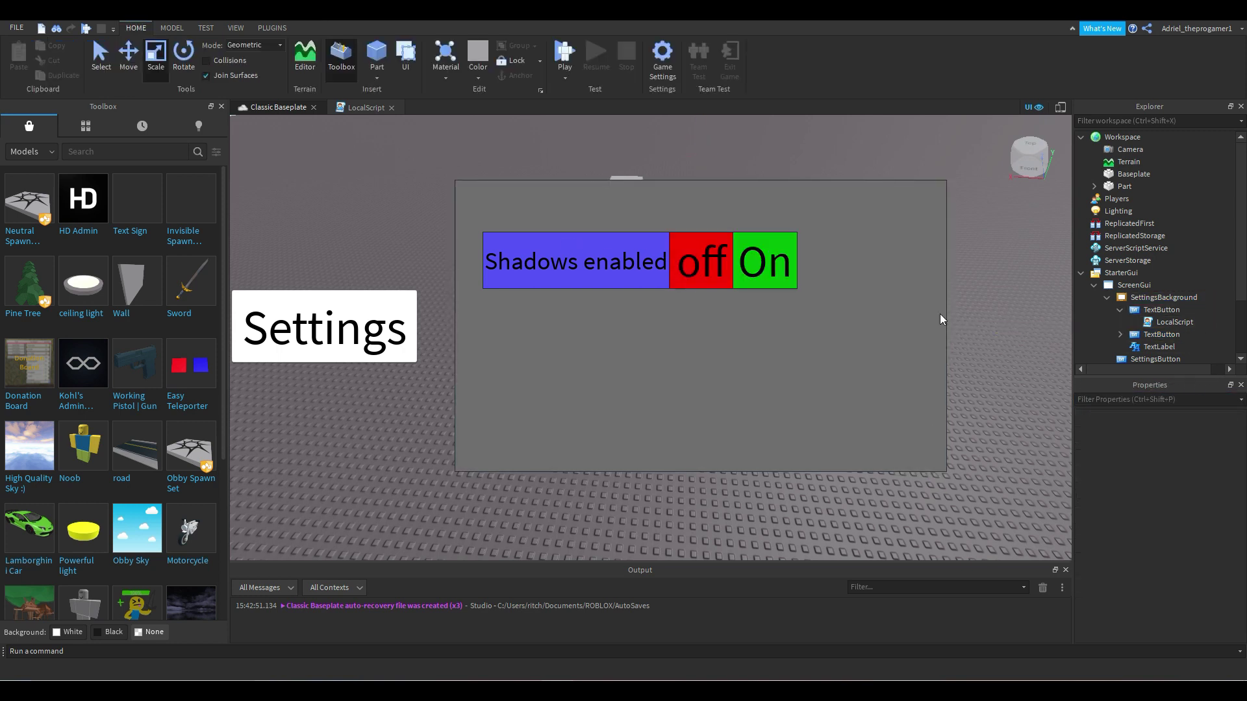
Step: Check the GlobalShadows line in the red off button's LocalScript and return to the Classic Baseplate view
left_click(1160, 314)
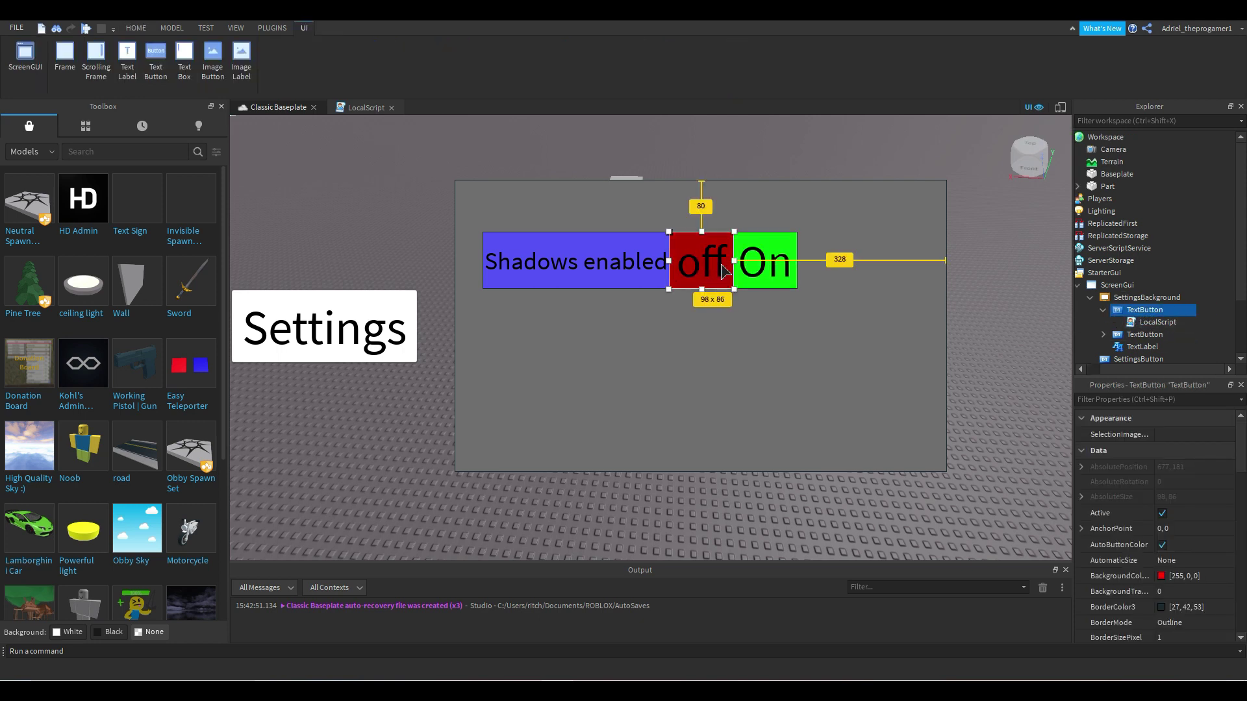
double_click(1161, 323)
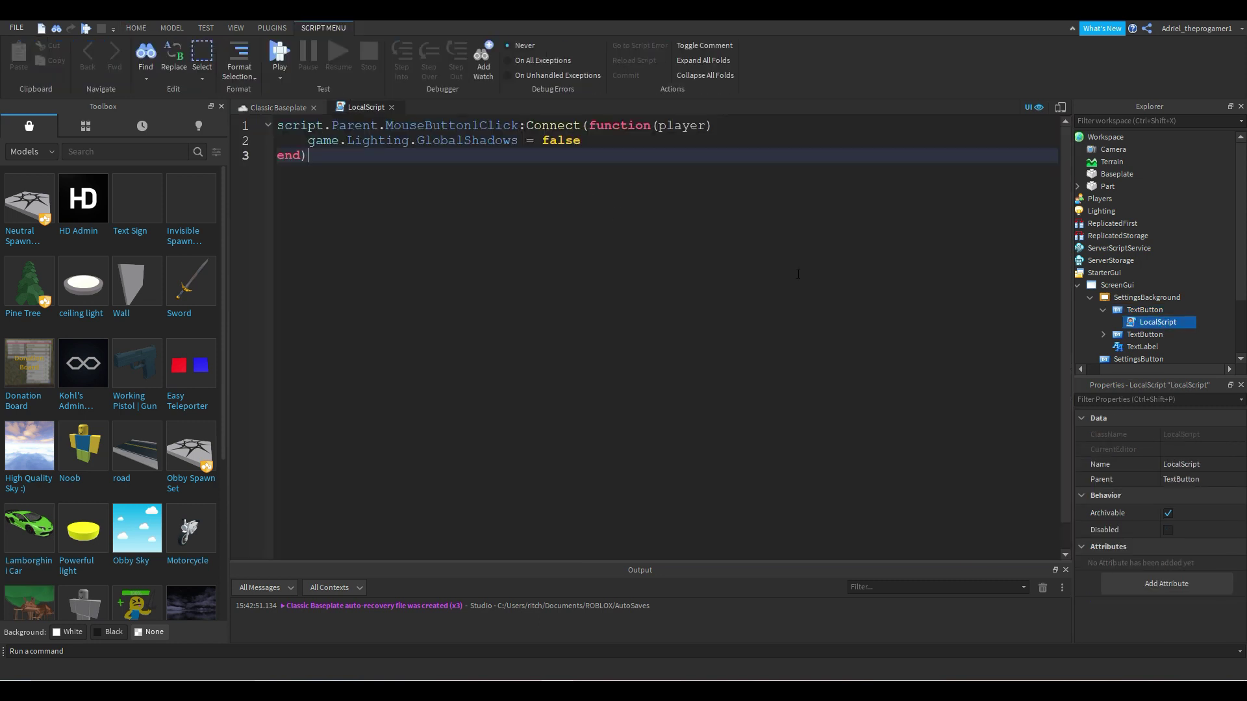
left_click(592, 147)
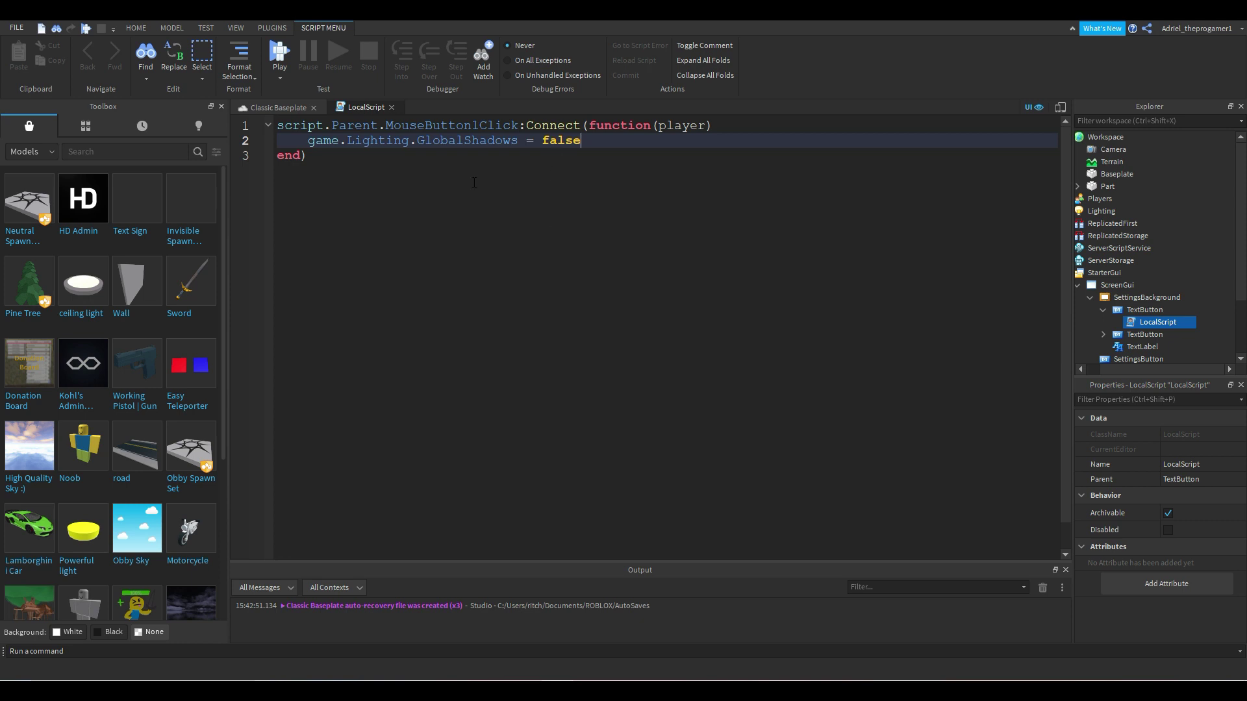
left_click(277, 107)
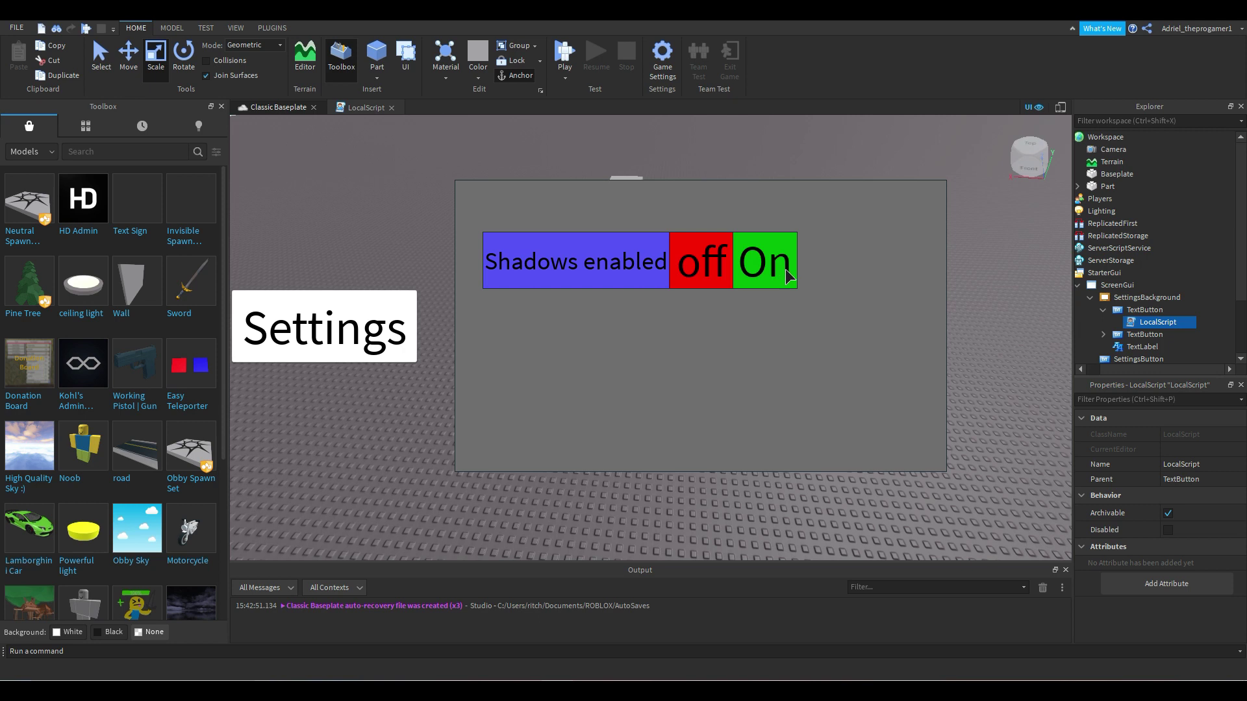
Step: Set GlobalShadows to true in the green On button's LocalScript and return to the Classic Baseplate view
left_click(1103, 334)
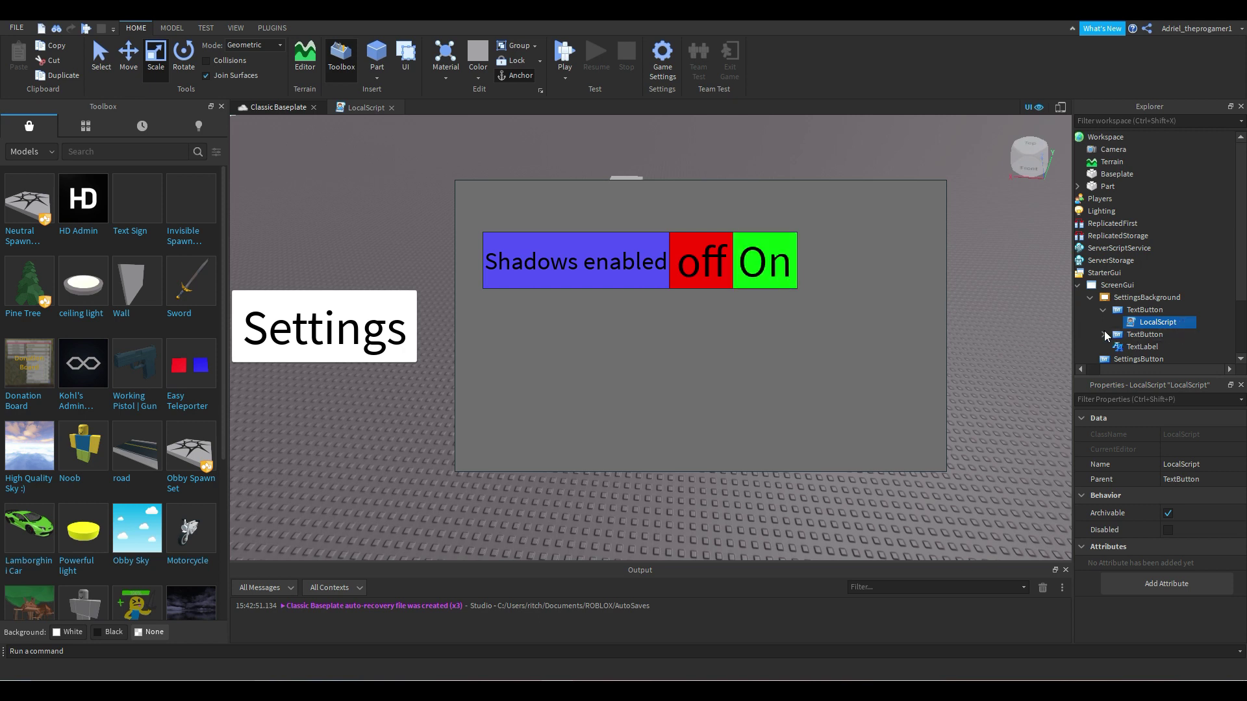
scroll(1148, 317, "down", 1)
double_click(1148, 316)
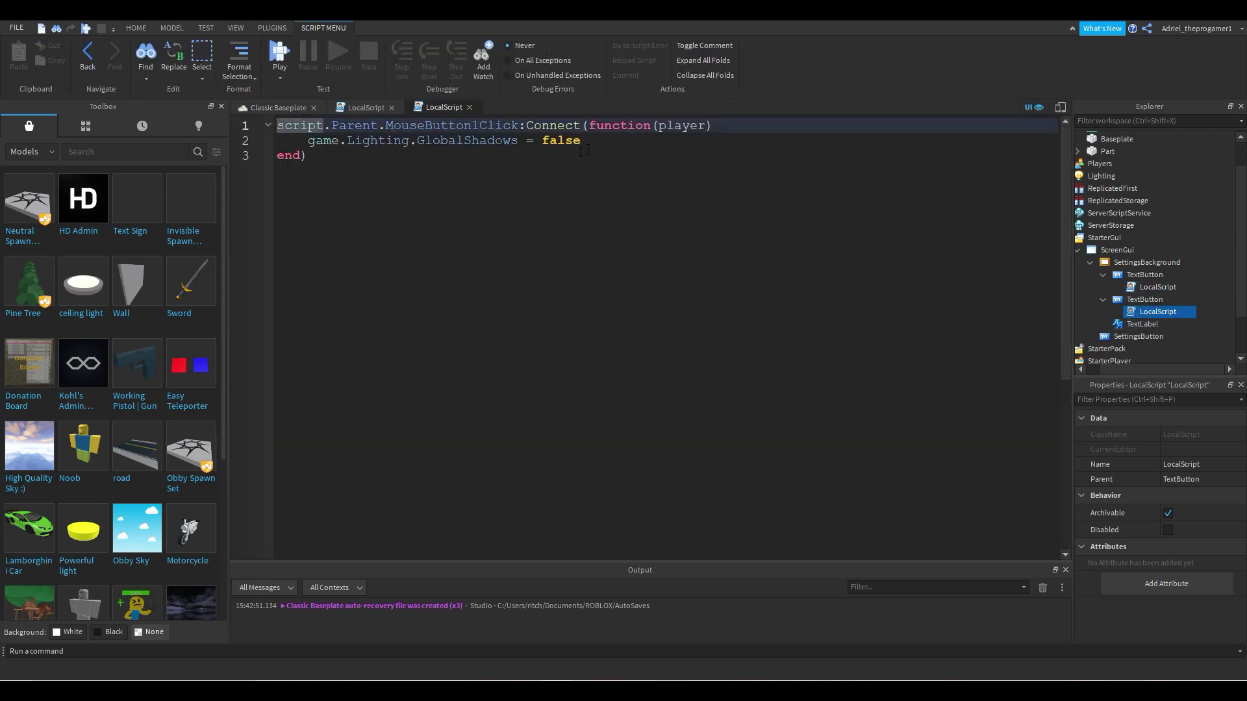
double_click(546, 141)
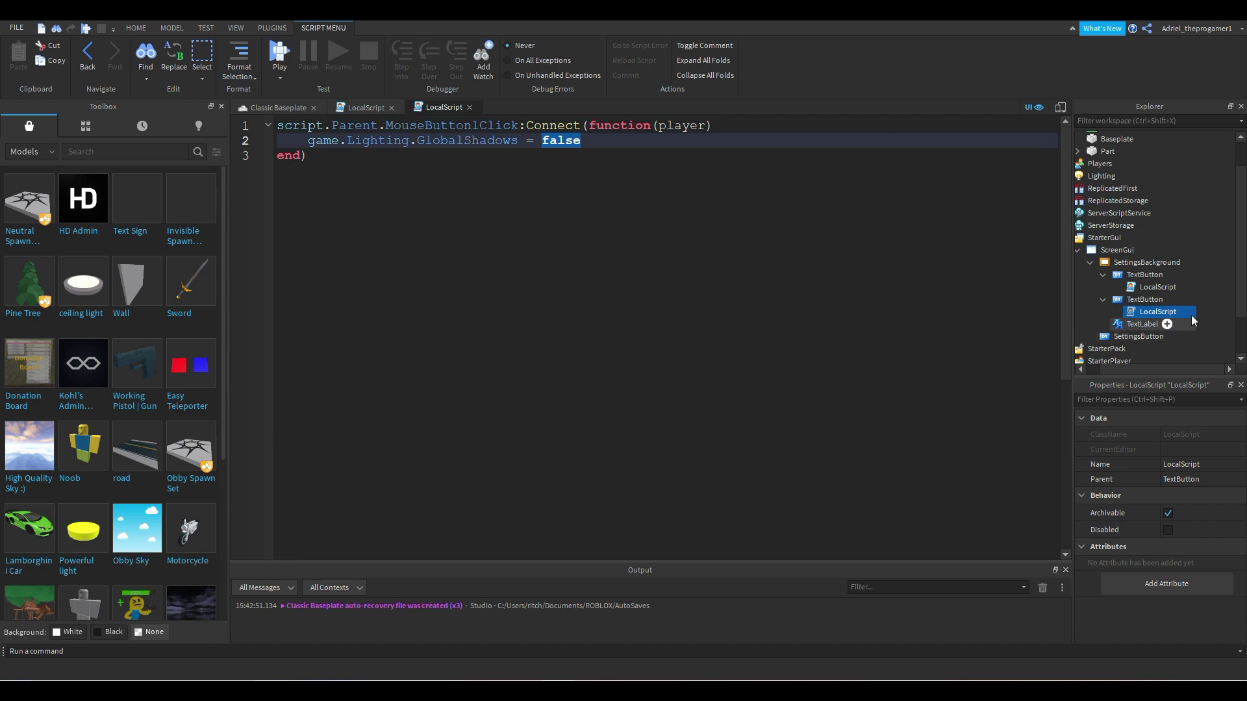
scroll(1163, 318, "left", 1)
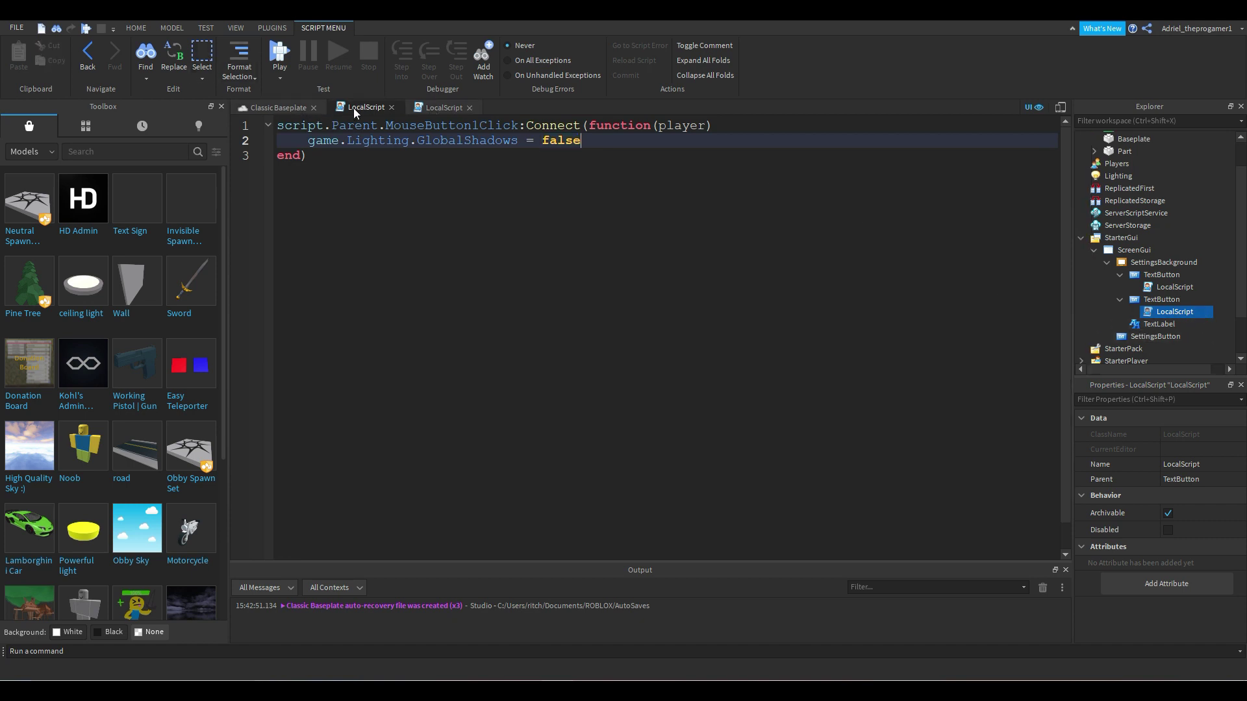
left_click(279, 108)
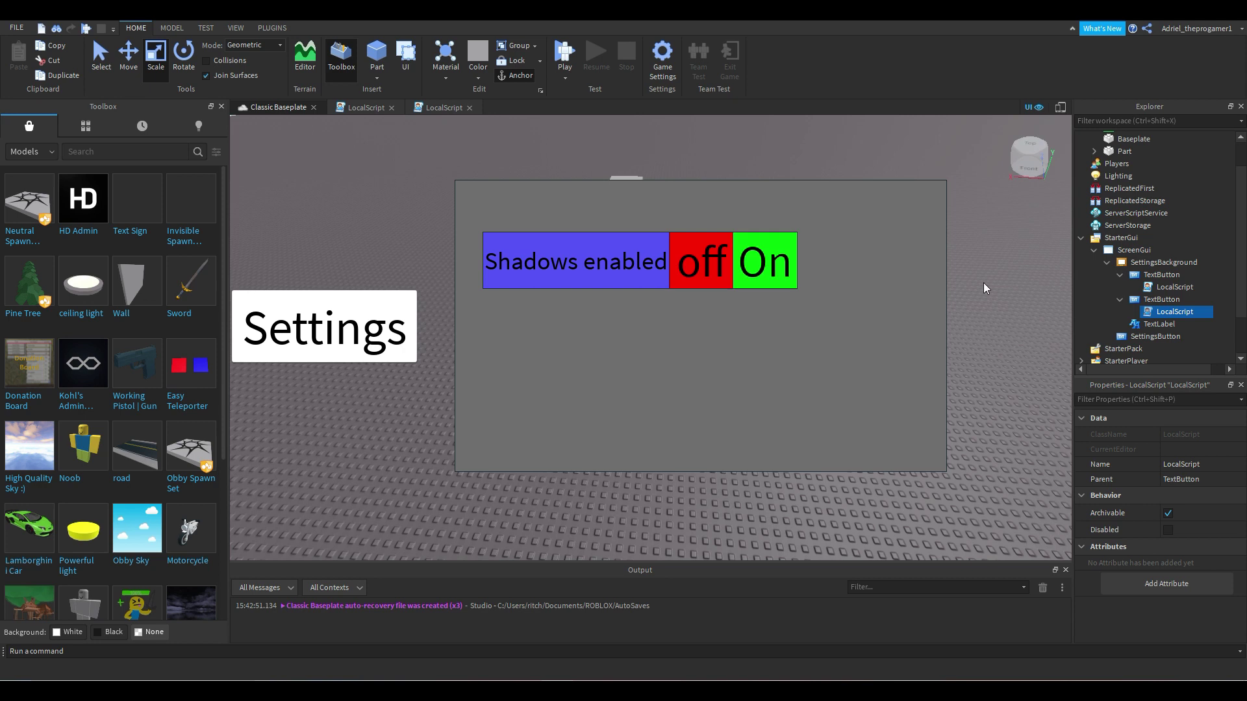
left_click(768, 266)
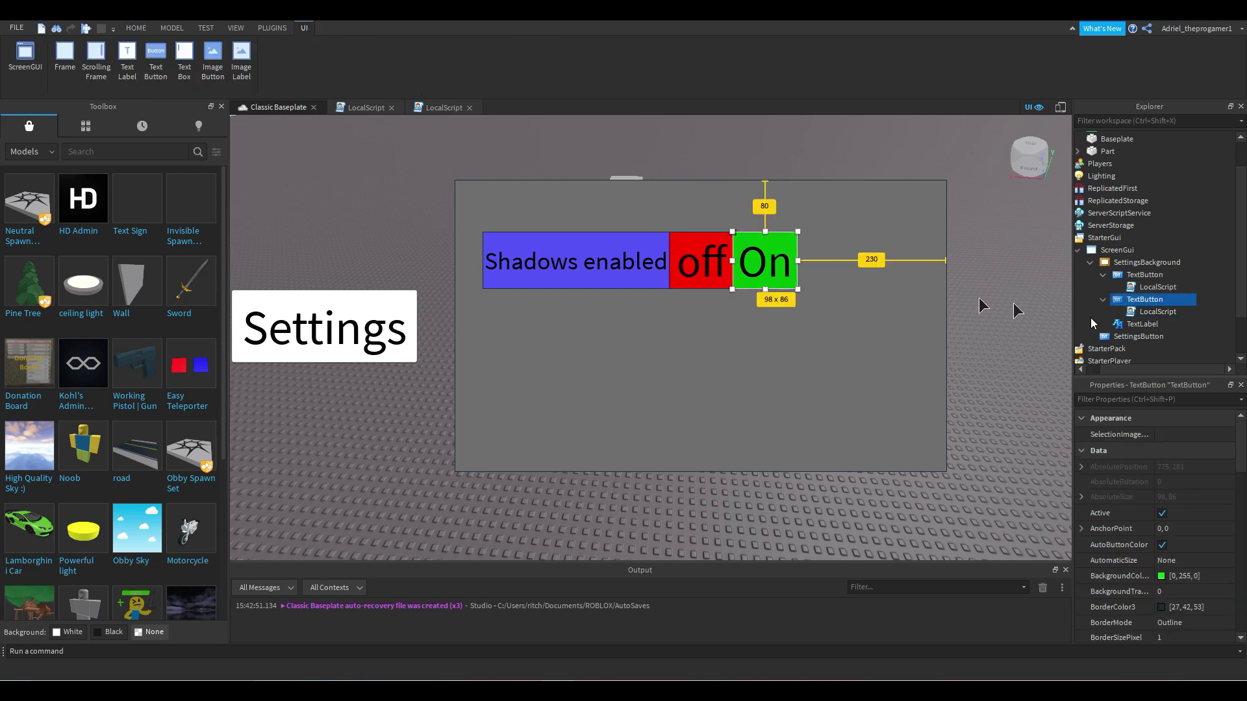
double_click(1168, 313)
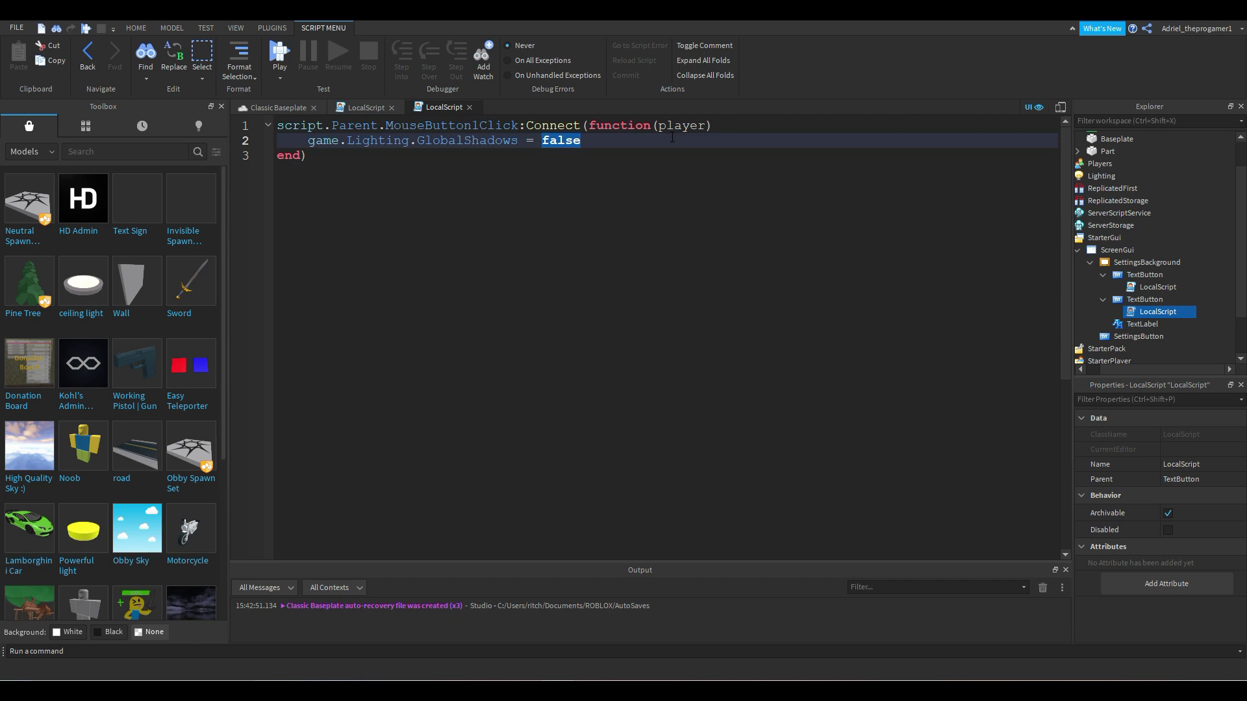
type("true")
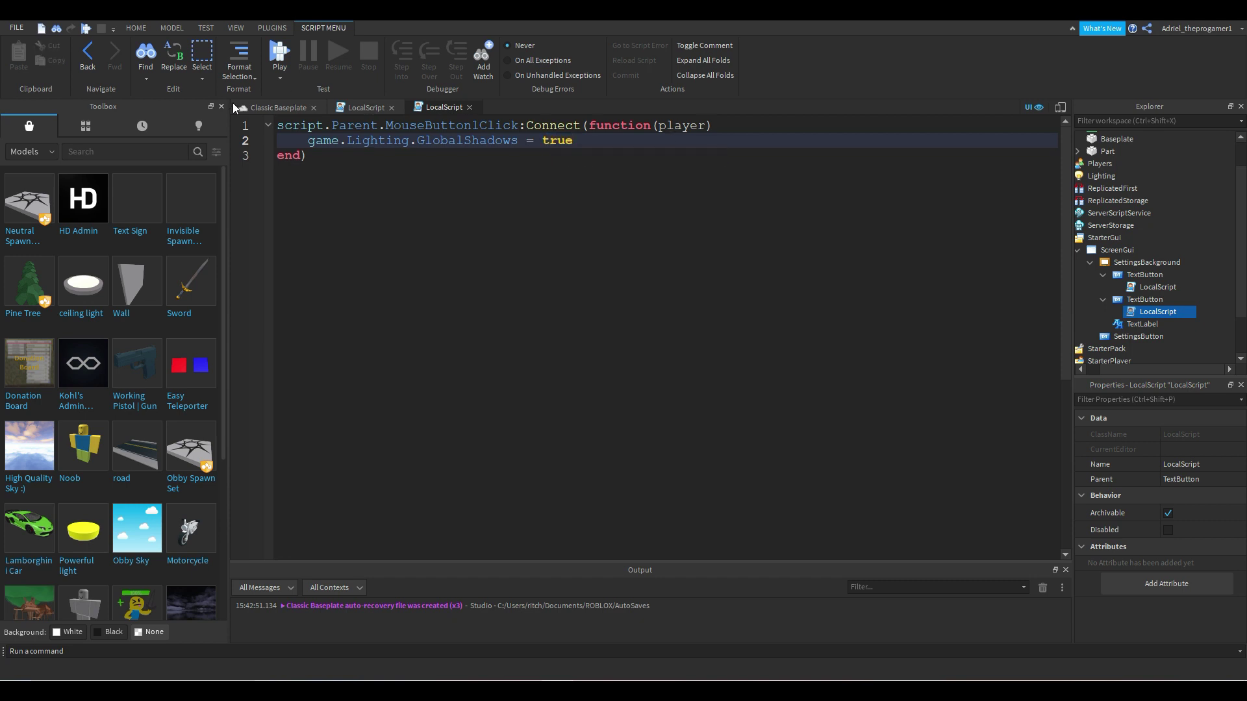
left_click(236, 108)
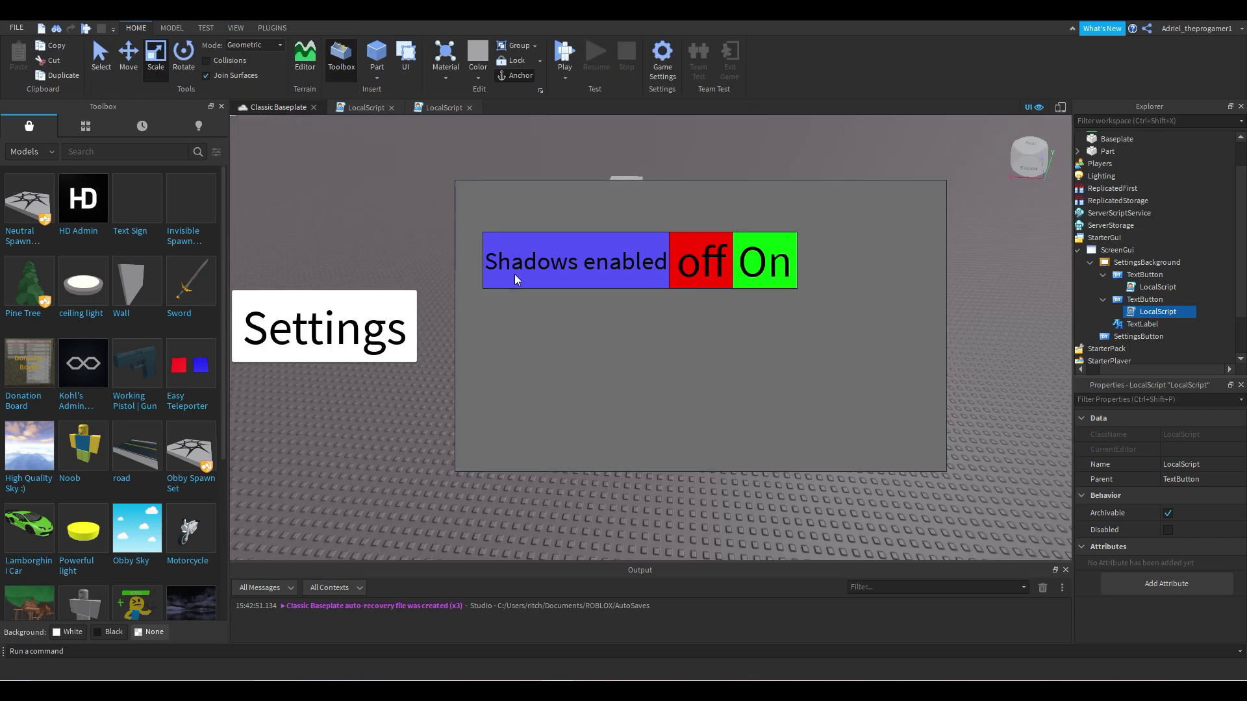
Step: Collapse SettingsBackground in the object tree and insert a LocalScript into SettingsButton
left_click(1110, 309, "ctrl")
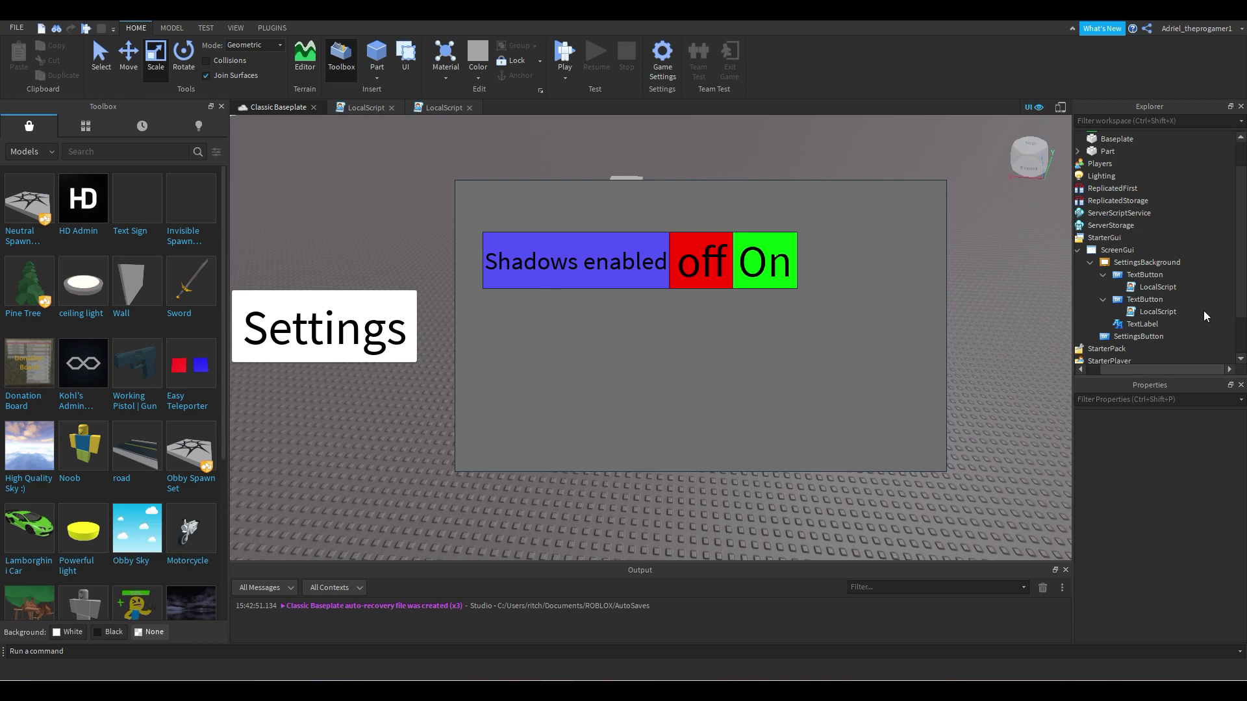
left_click(1091, 263)
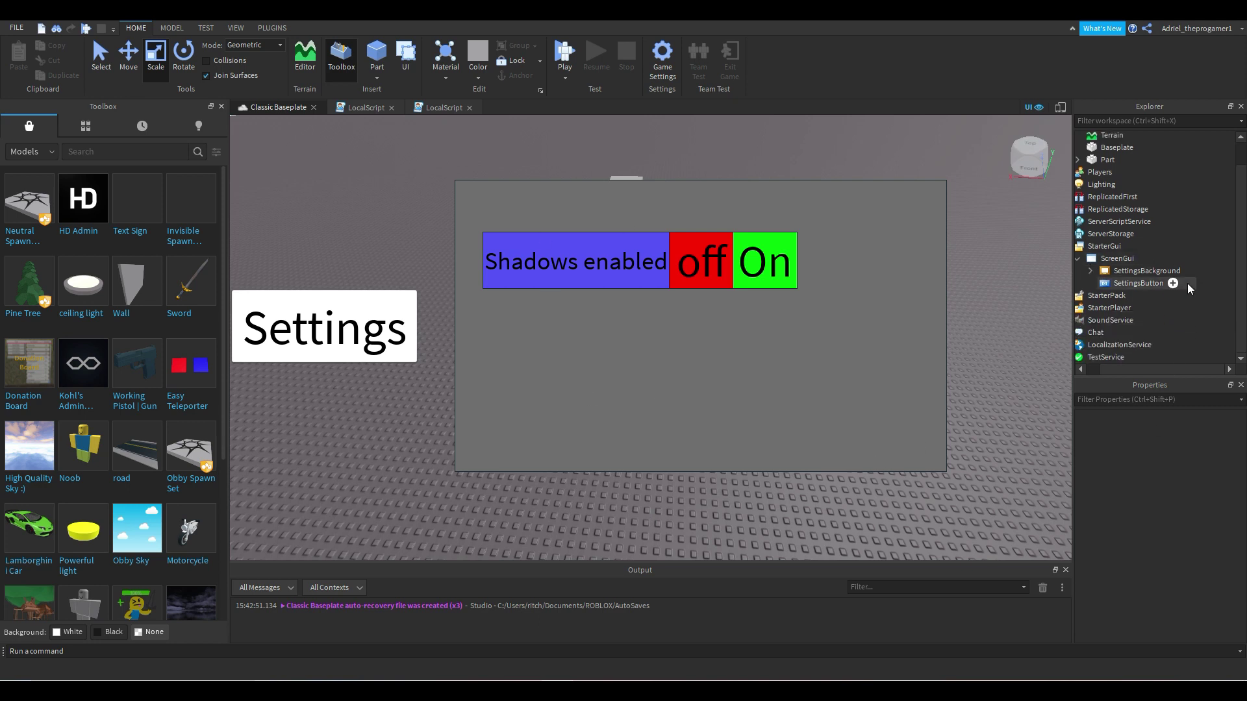
left_click(1140, 283)
left_click(1148, 284, "ctrl")
left_click(1147, 283)
left_click(1176, 283)
left_click(1209, 280, "ctrl")
left_click(1179, 289)
left_click(1176, 283)
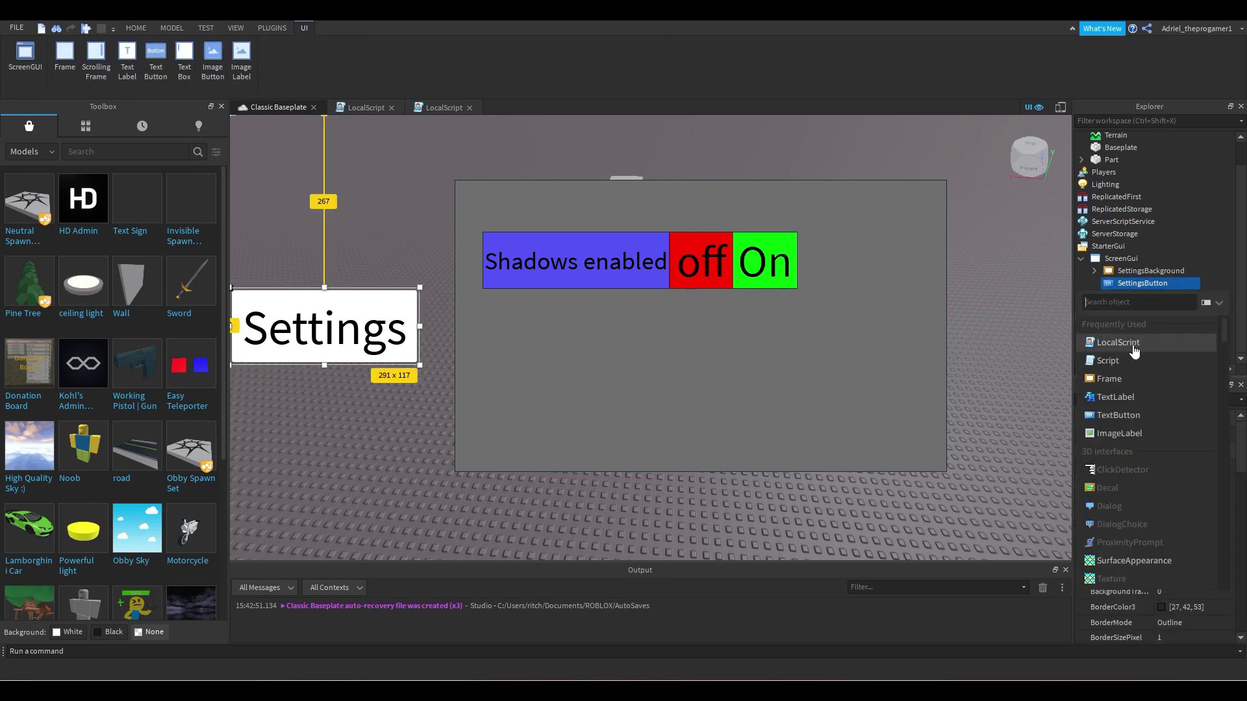
left_click(1135, 345)
Step: Delete the default print("Hello world!") code and the leftover empty line from the SettingsButton's new LocalScript
left_click_drag(435, 137, 349, 79)
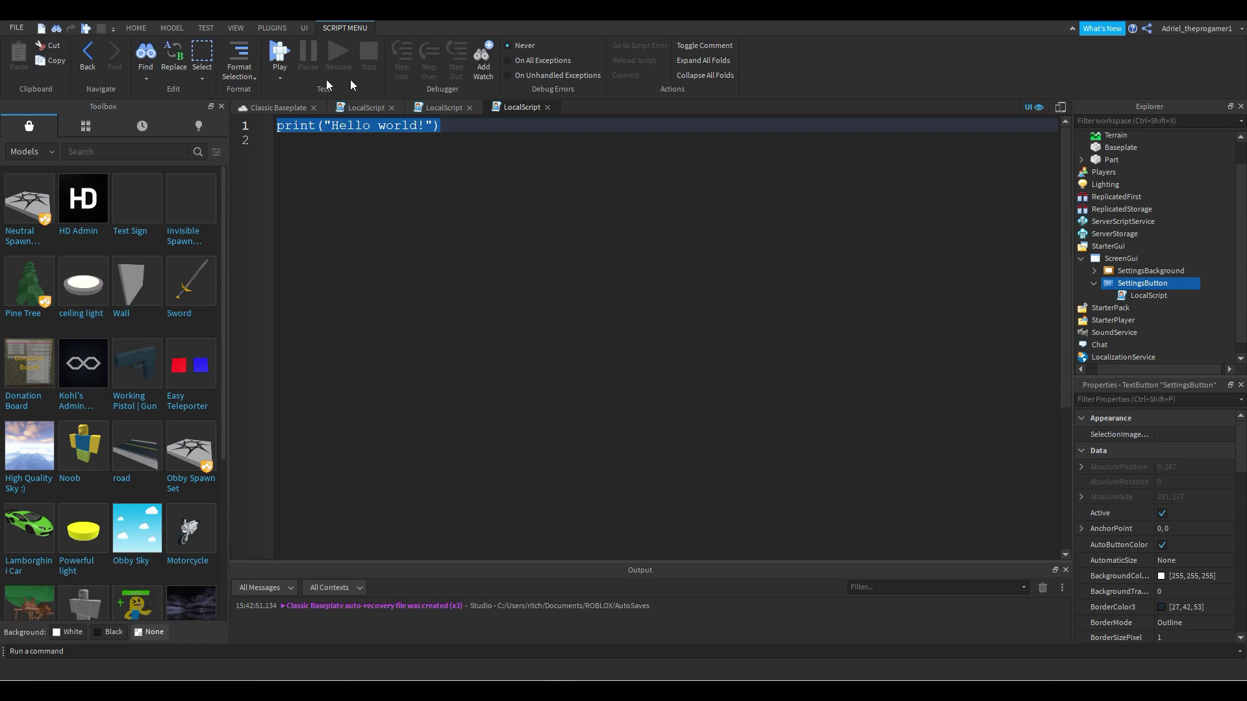
key("BackSpace")
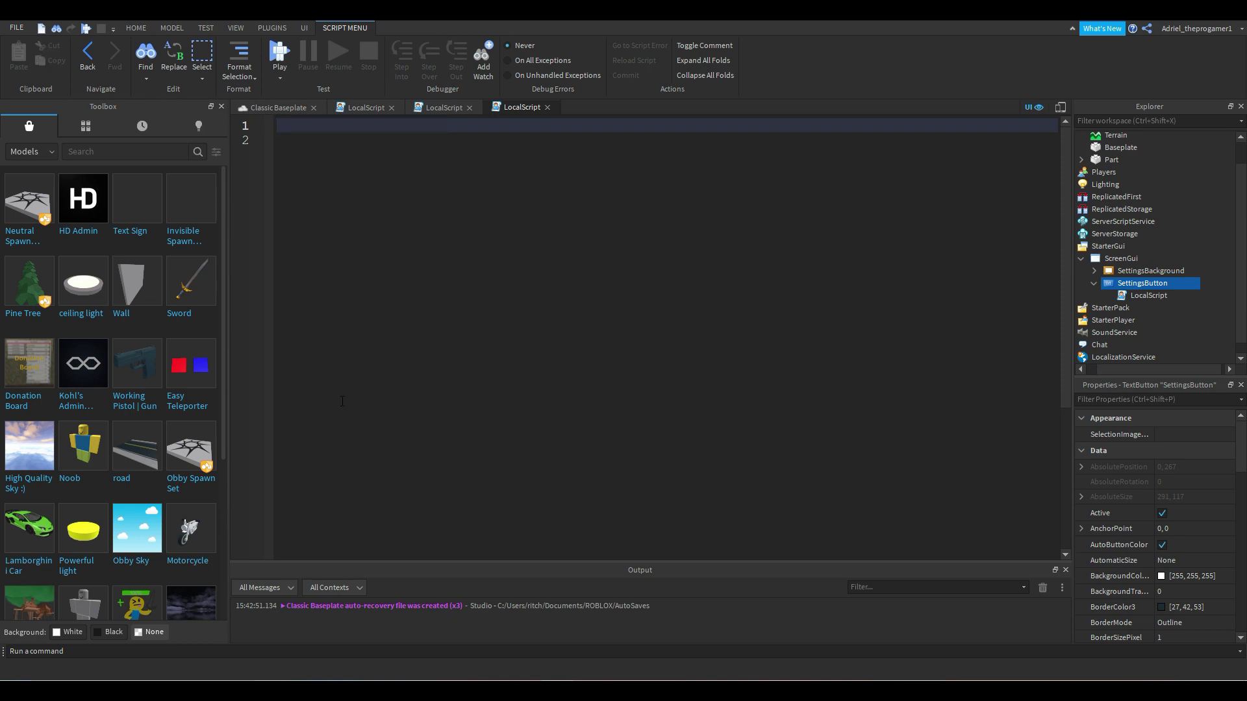
key("Delete")
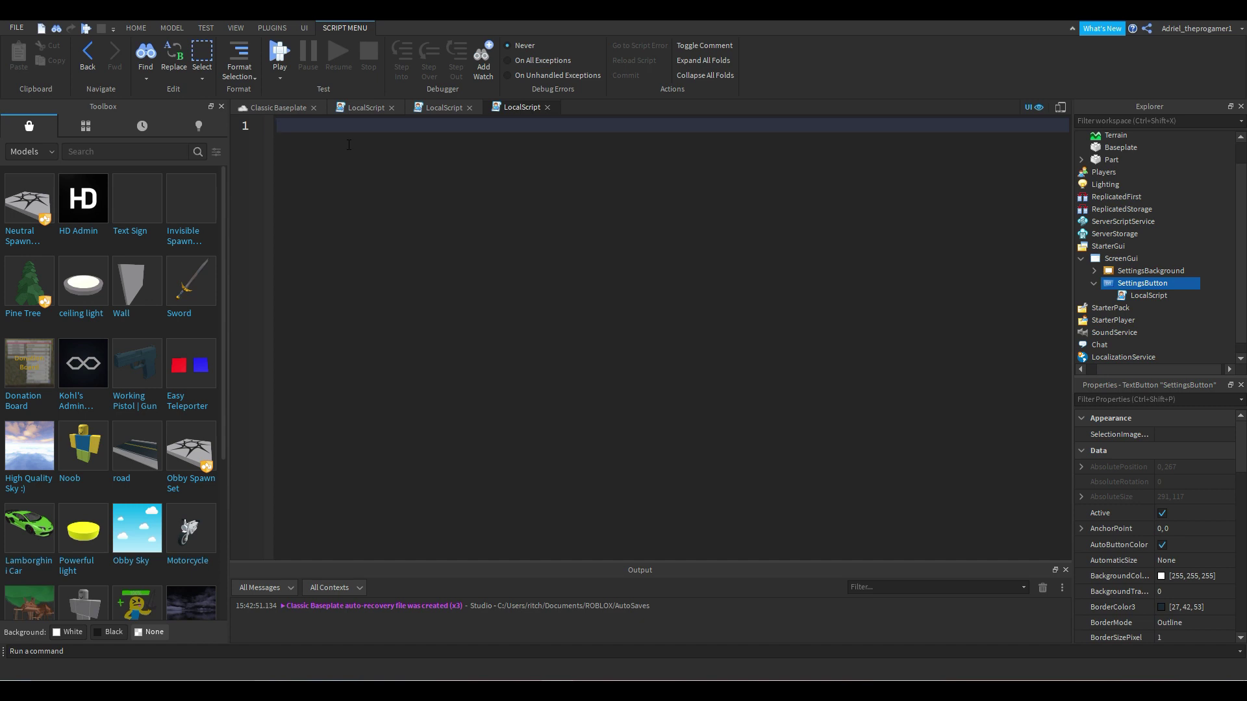
Step: Write a script.Parent.MouseButton1Click:Connect(function(player) handler with its closing end) in the SettingsButton's LocalScript
type("script.Pa")
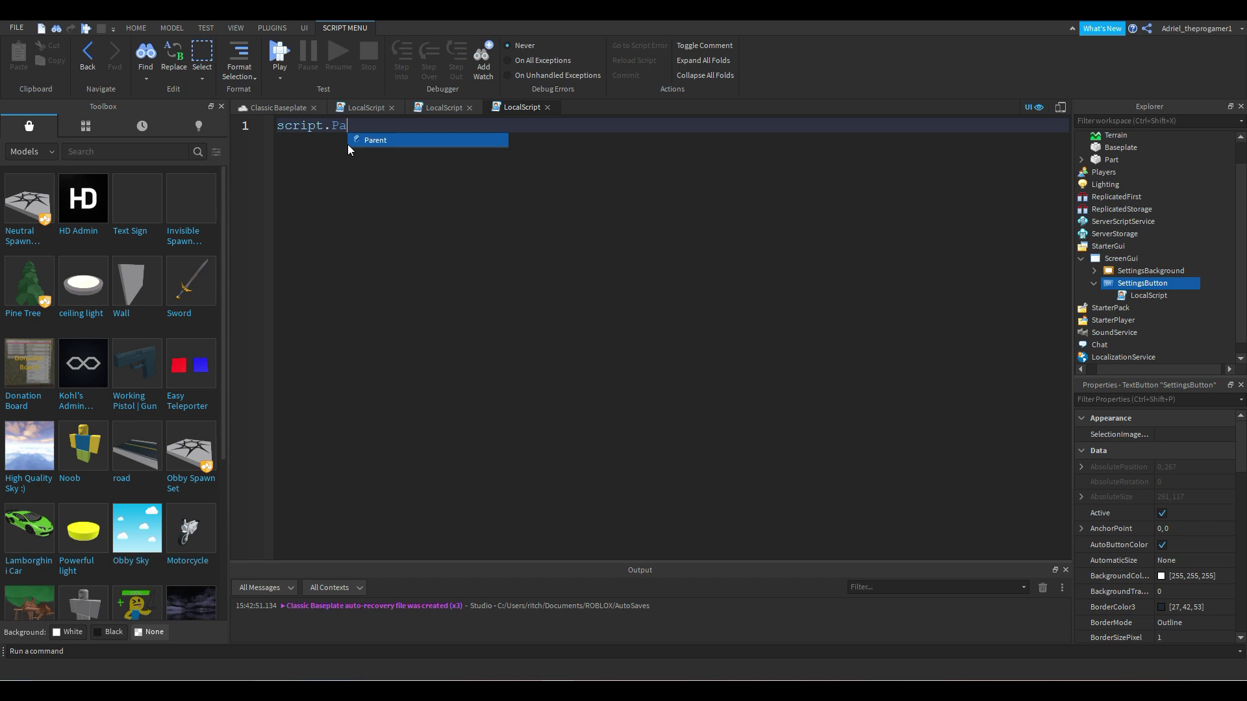
type("rent.MouseButton1Click")
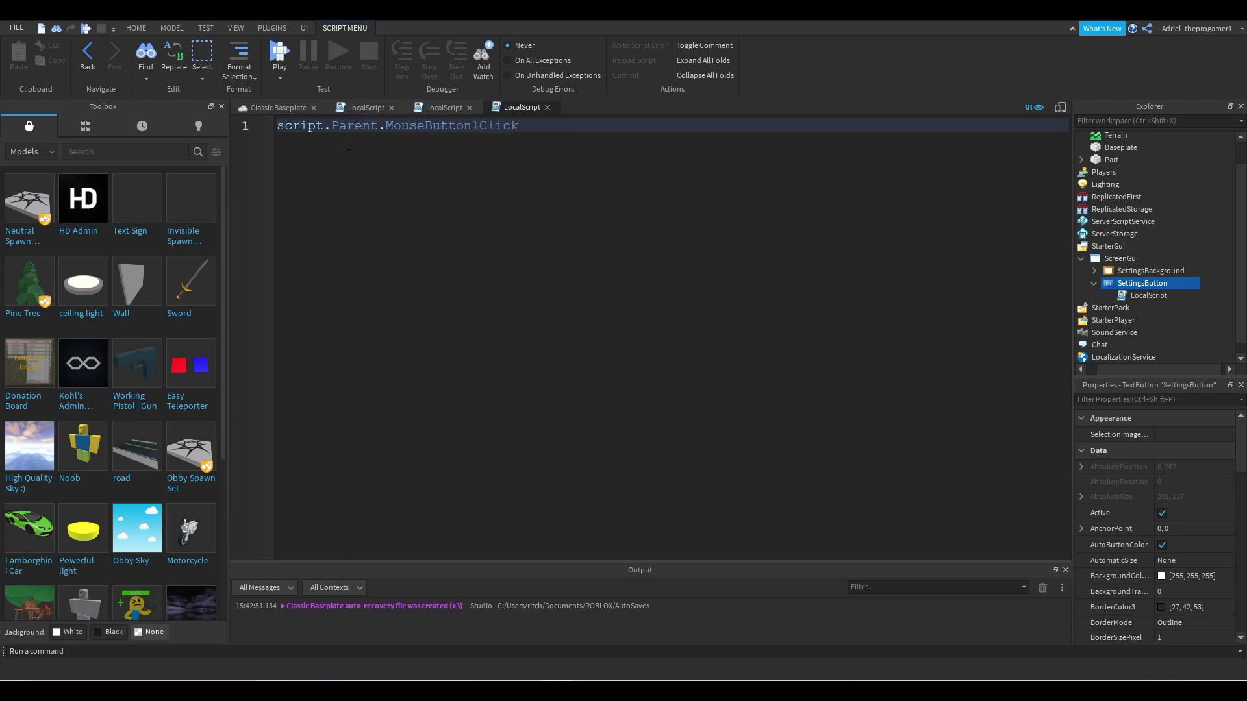
type(":Connect(function)")
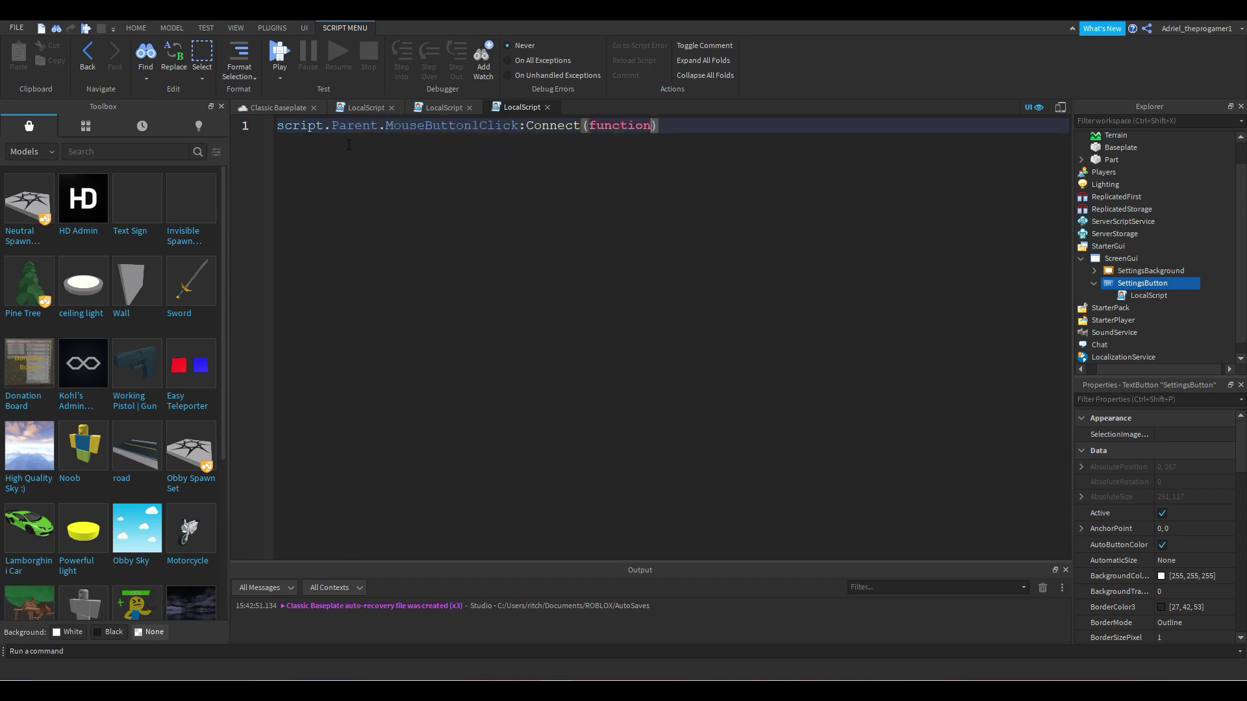
type("(player)")
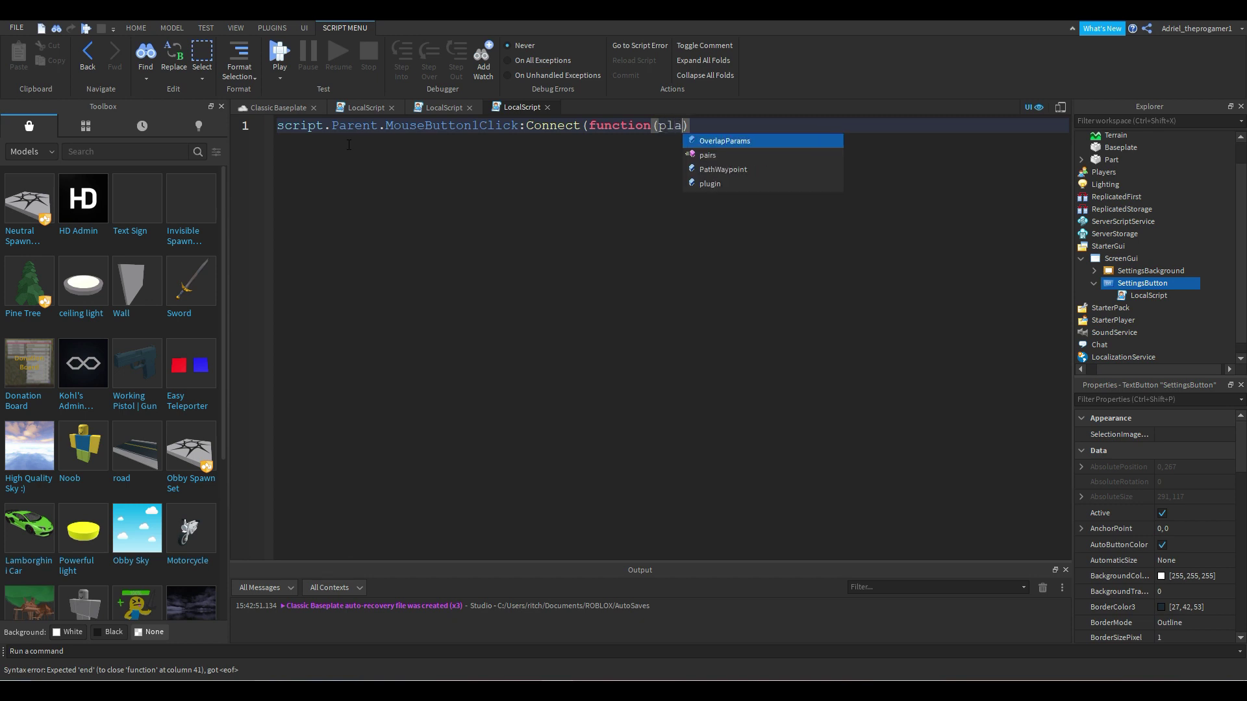
key("Return")
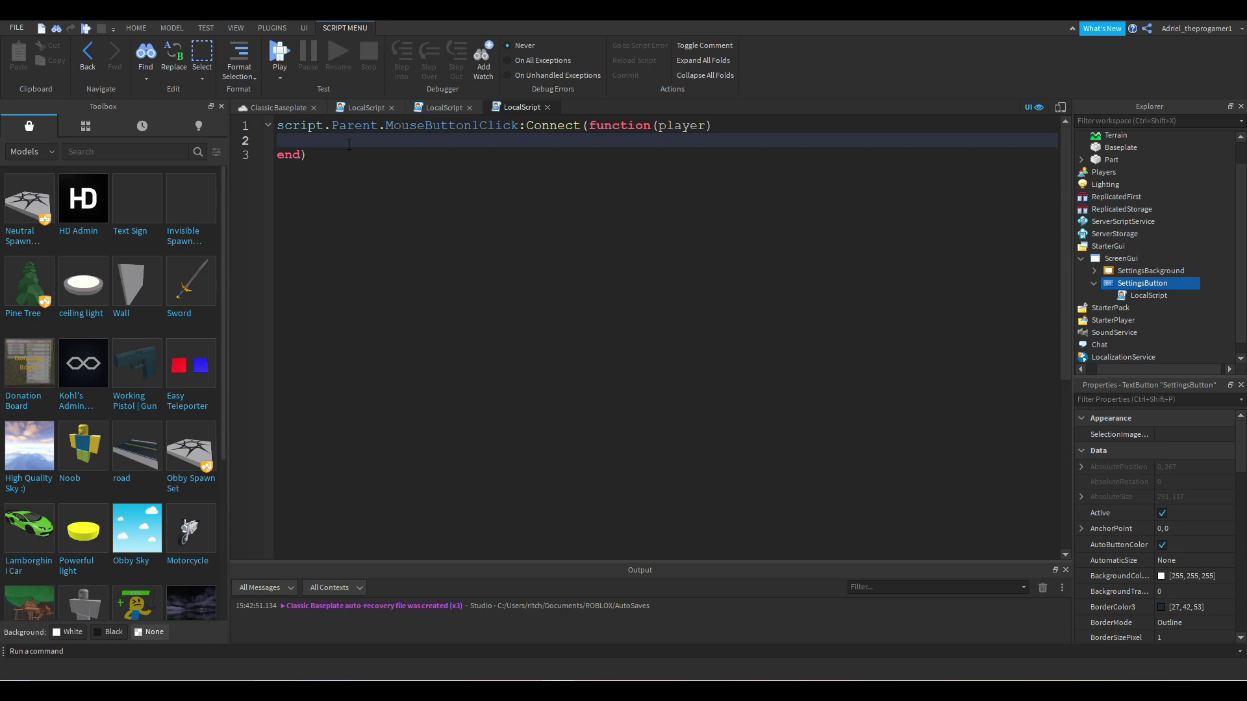
Step: Add the line script.Parent.Parent.SettingsBackground.Visible = true inside the click handler function
type("script.Parent.Parent")
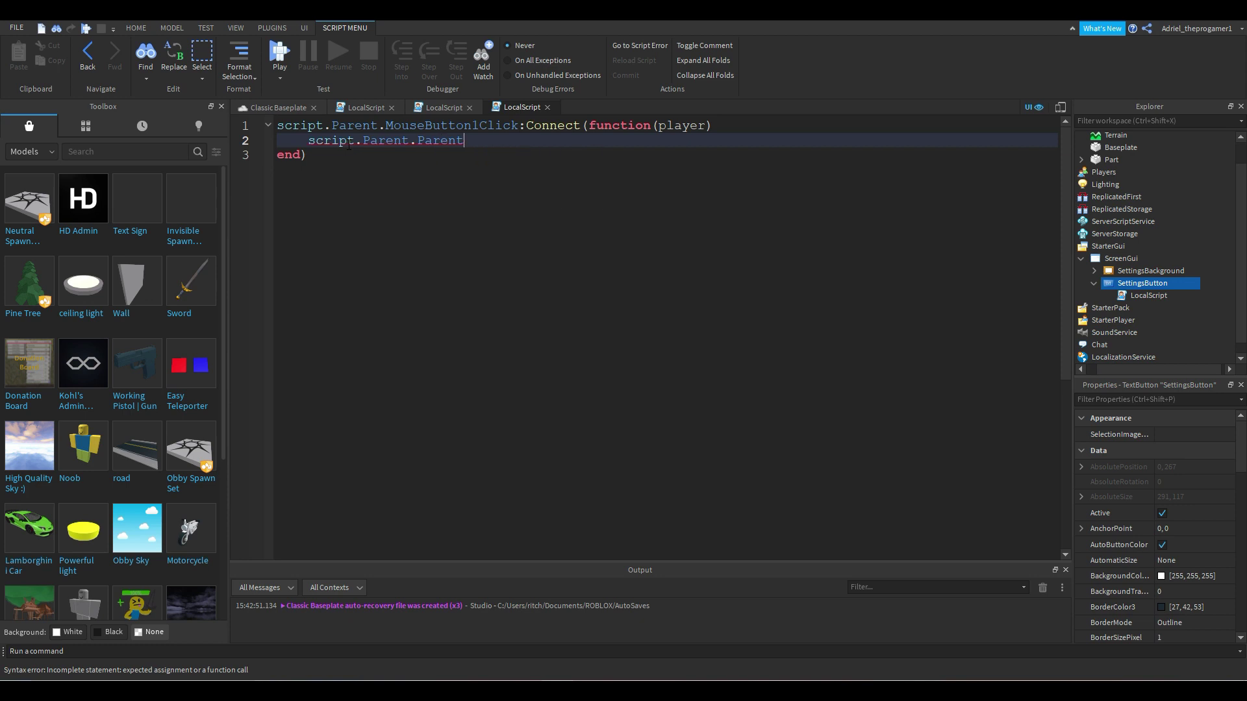
type(".SettingsBackground.Vi")
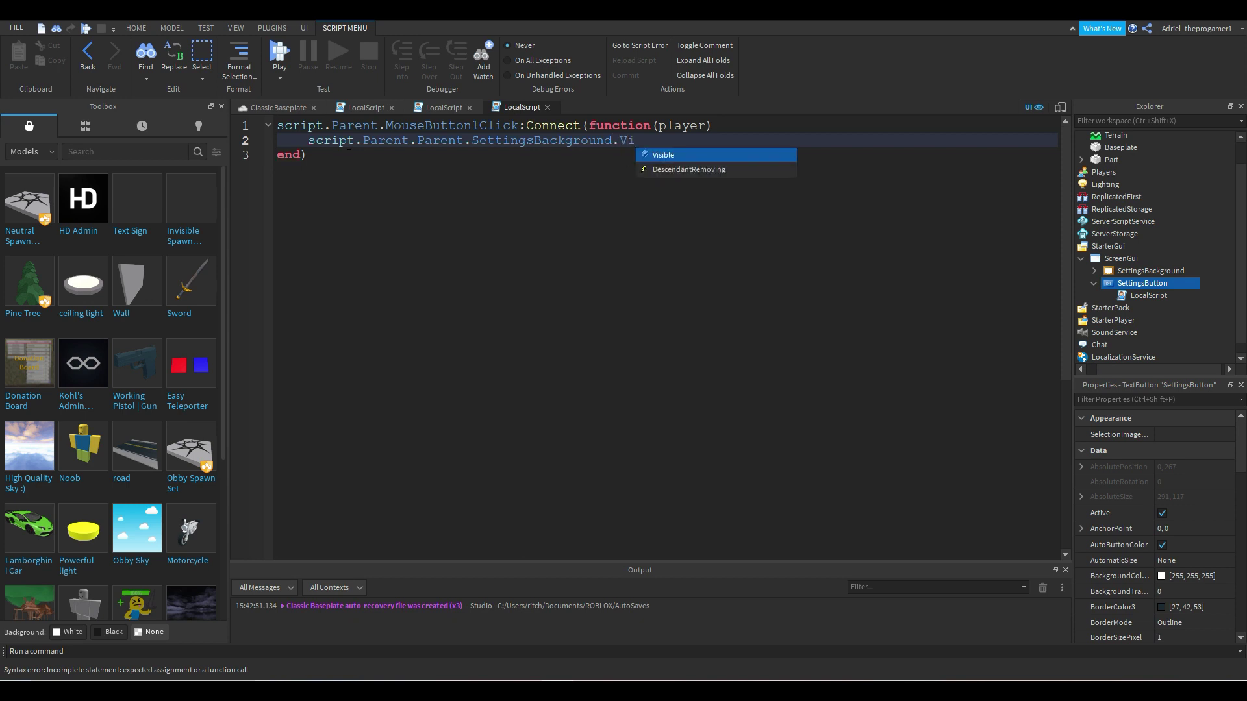
type("sible = false")
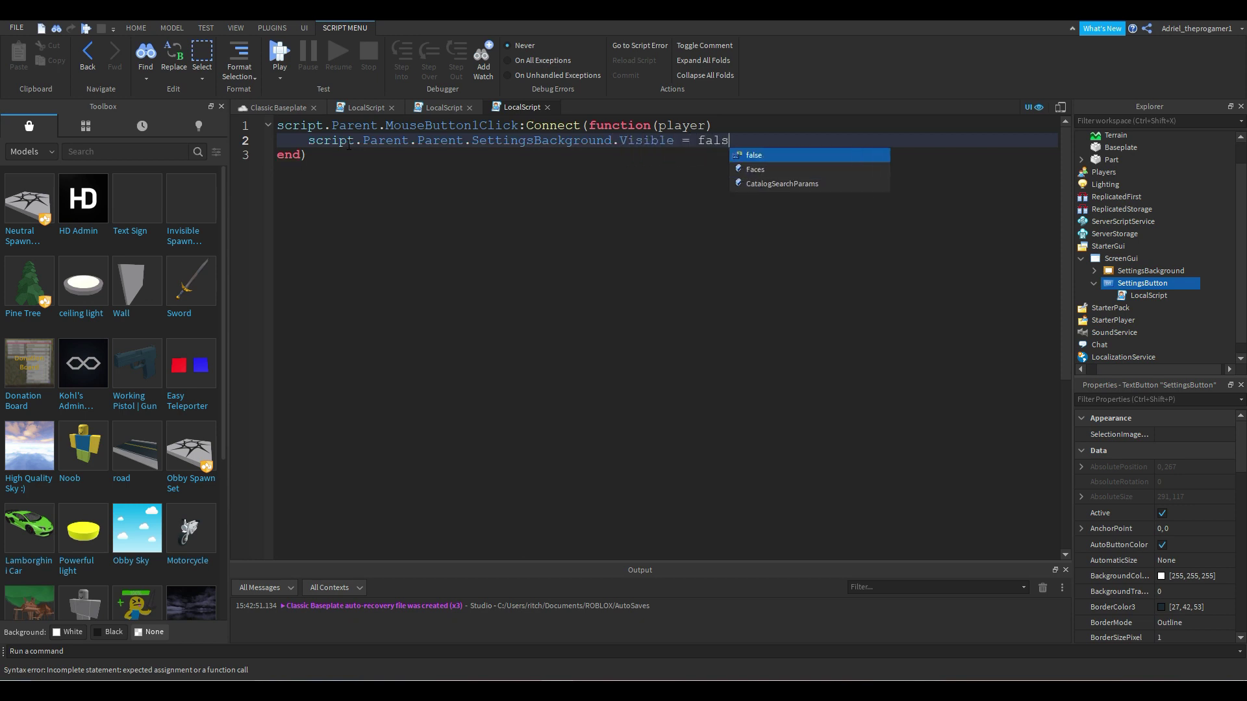
key("BackSpace")
key("BackSpace")
key("BackSpace")
key("BackSpace")
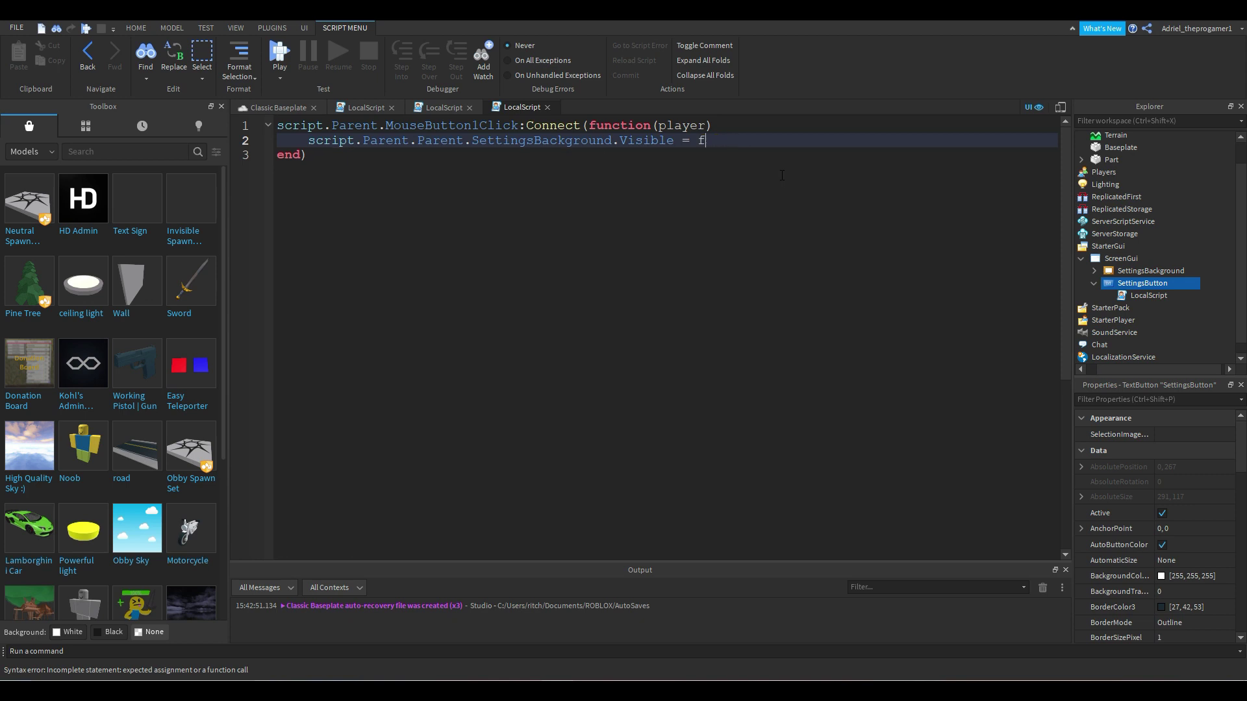
type("rom")
key("BackSpace")
key("BackSpace")
key("BackSpace")
key("BackSpace")
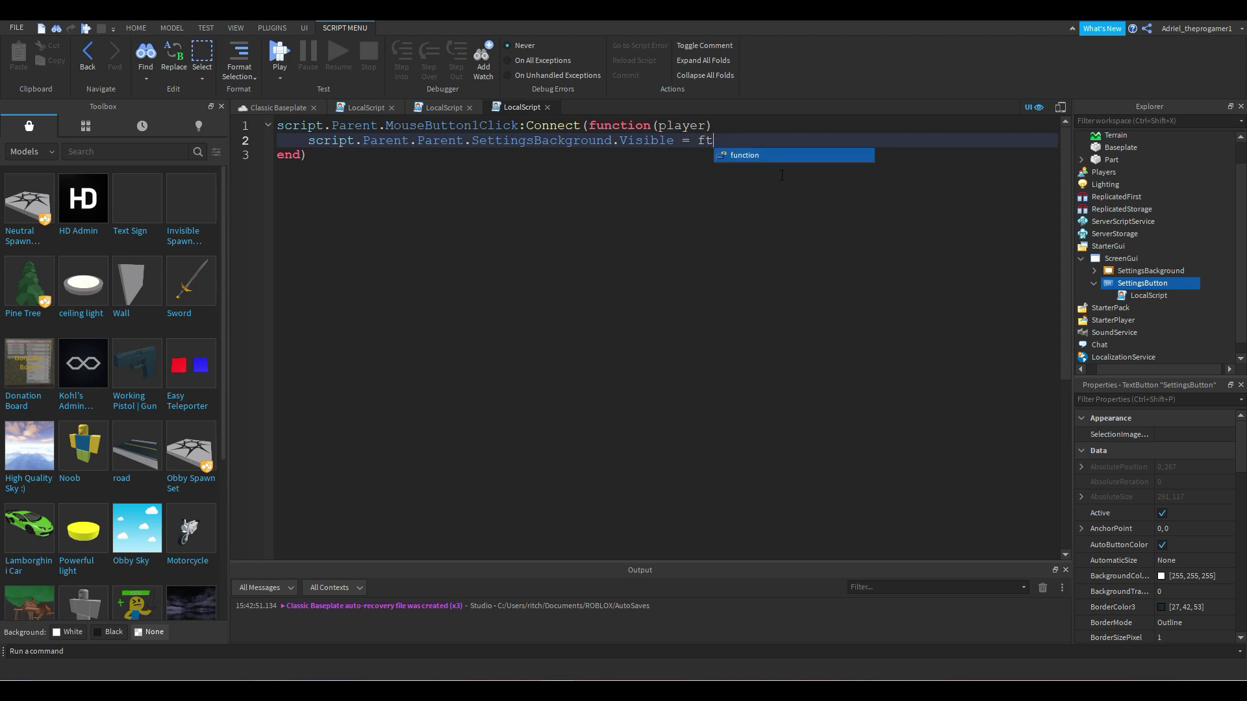
type("true")
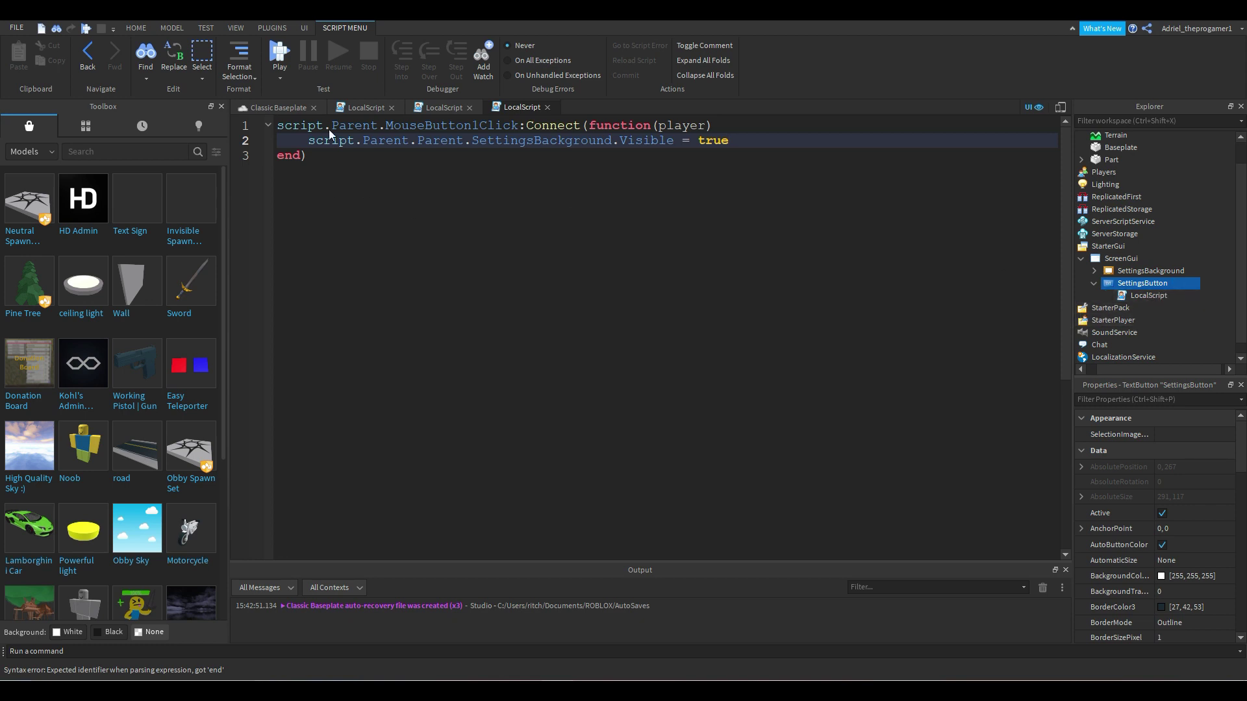
Step: Turn off the Visible property of SettingsBackground, return to the Classic Baseplate view and deselect the frame
left_click(1146, 271)
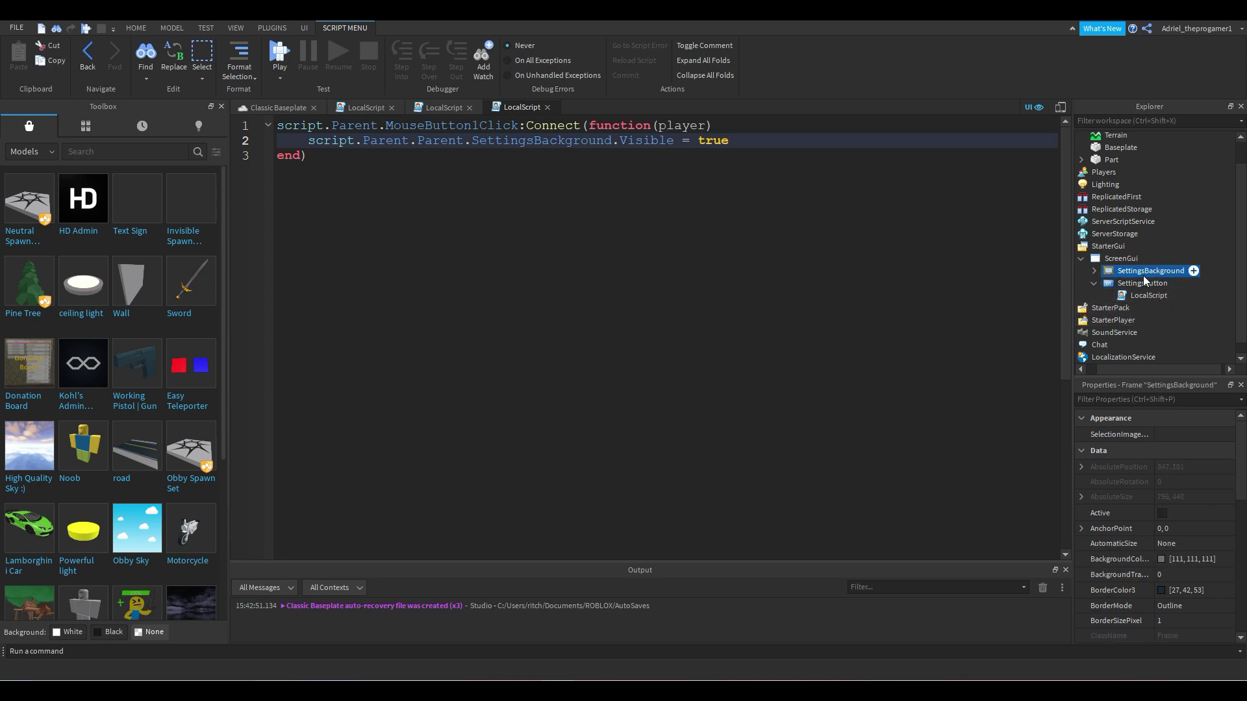
left_click(1139, 400)
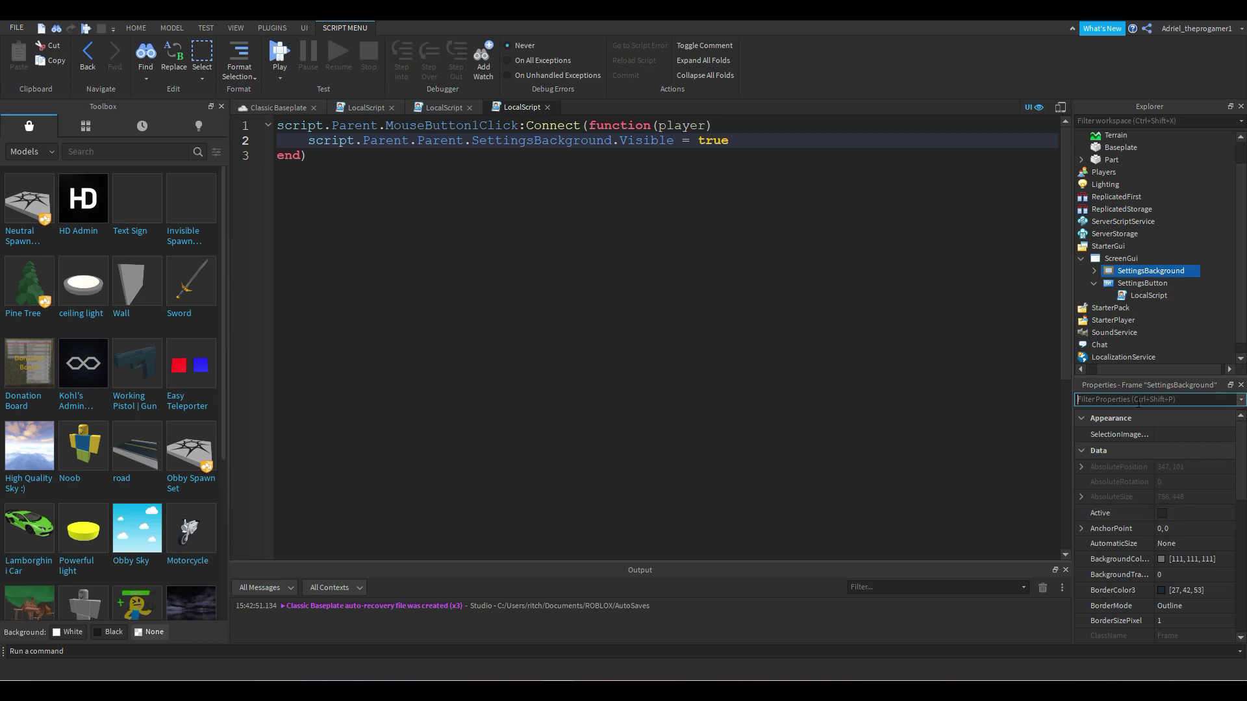
type("visi")
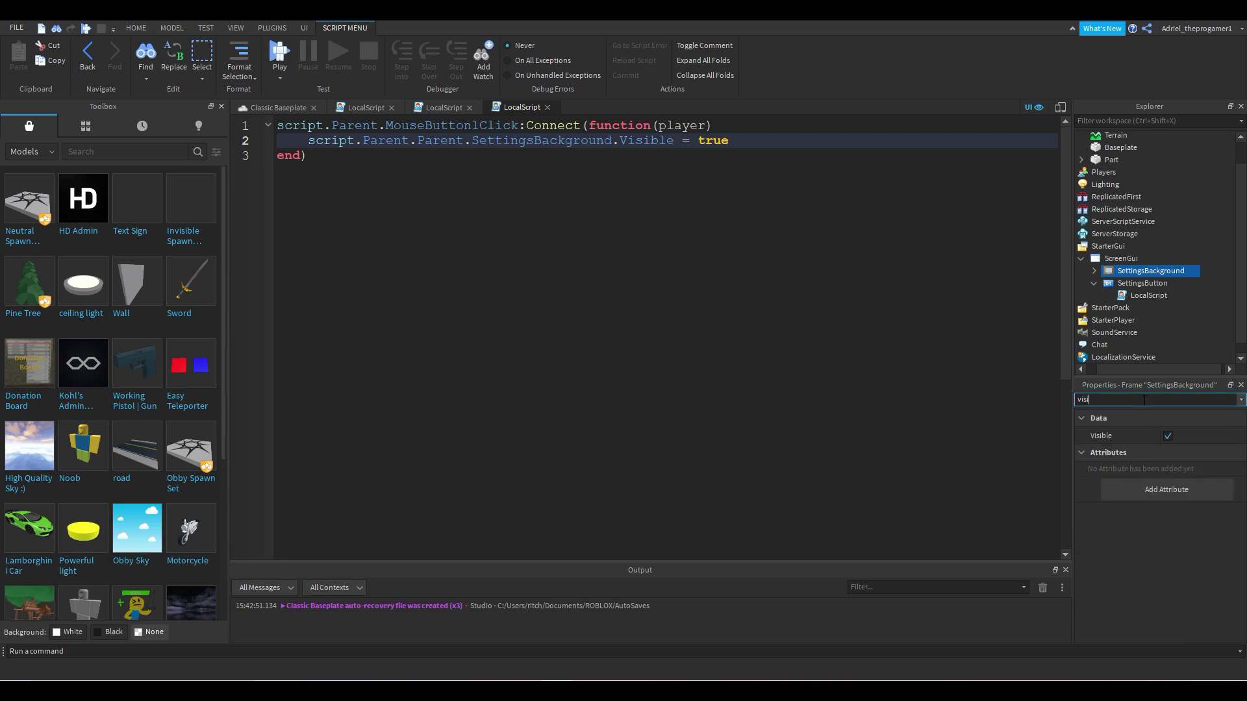
left_click(1167, 436)
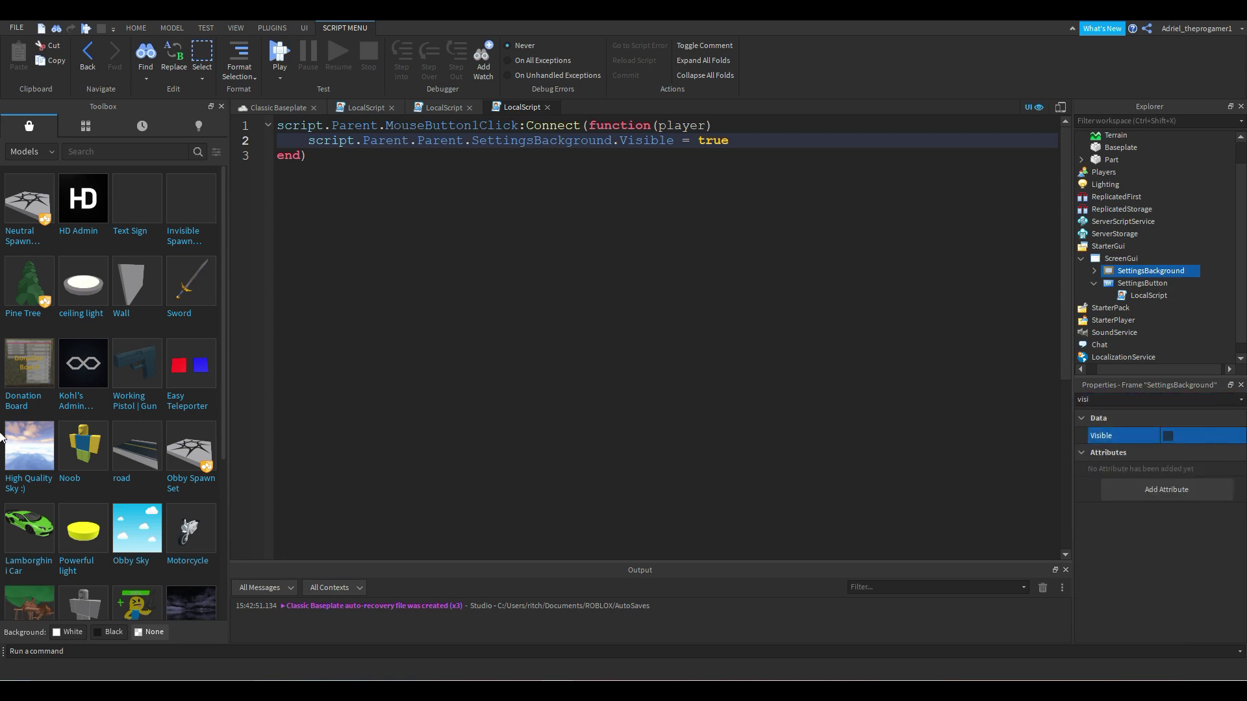
left_click(281, 108)
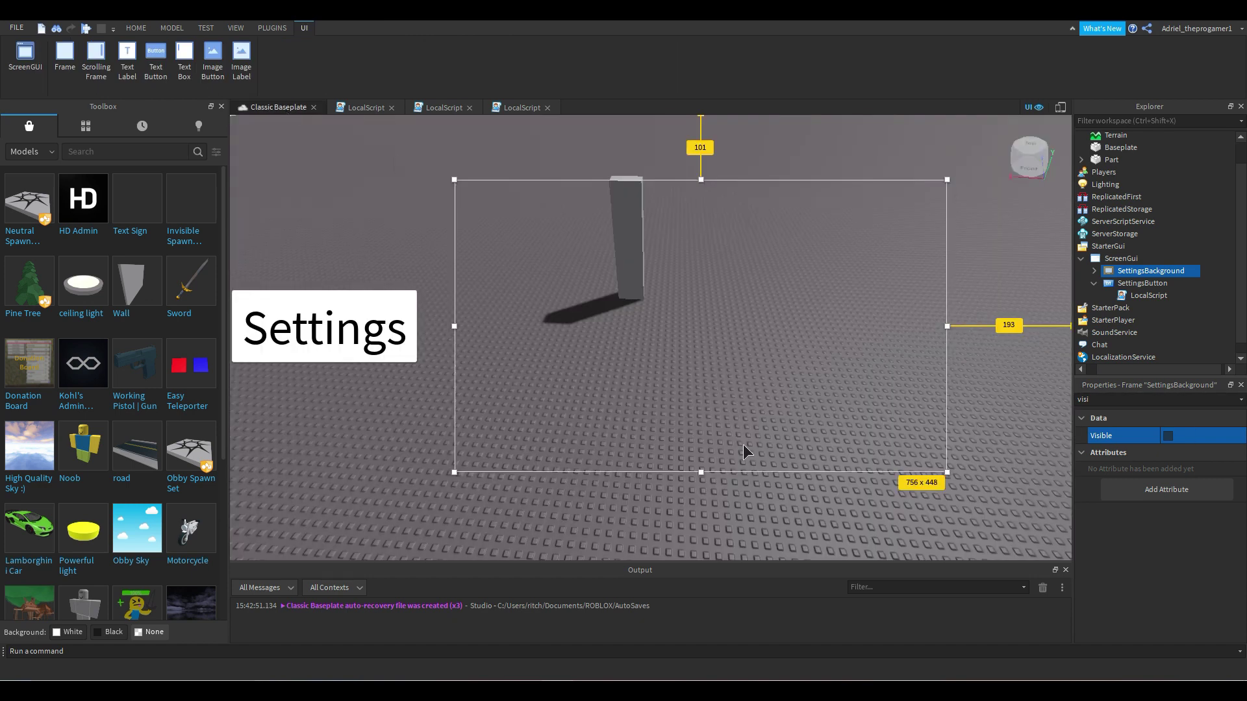
left_click(771, 259)
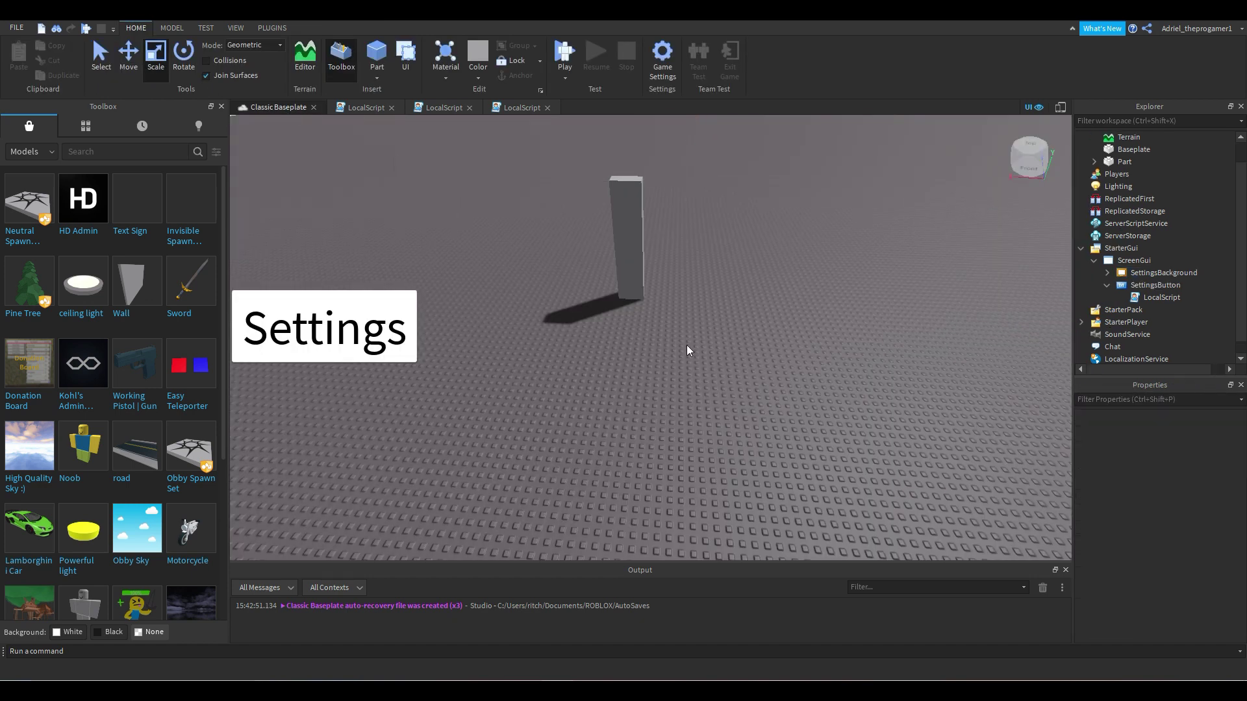
scroll(714, 372, "up", 1)
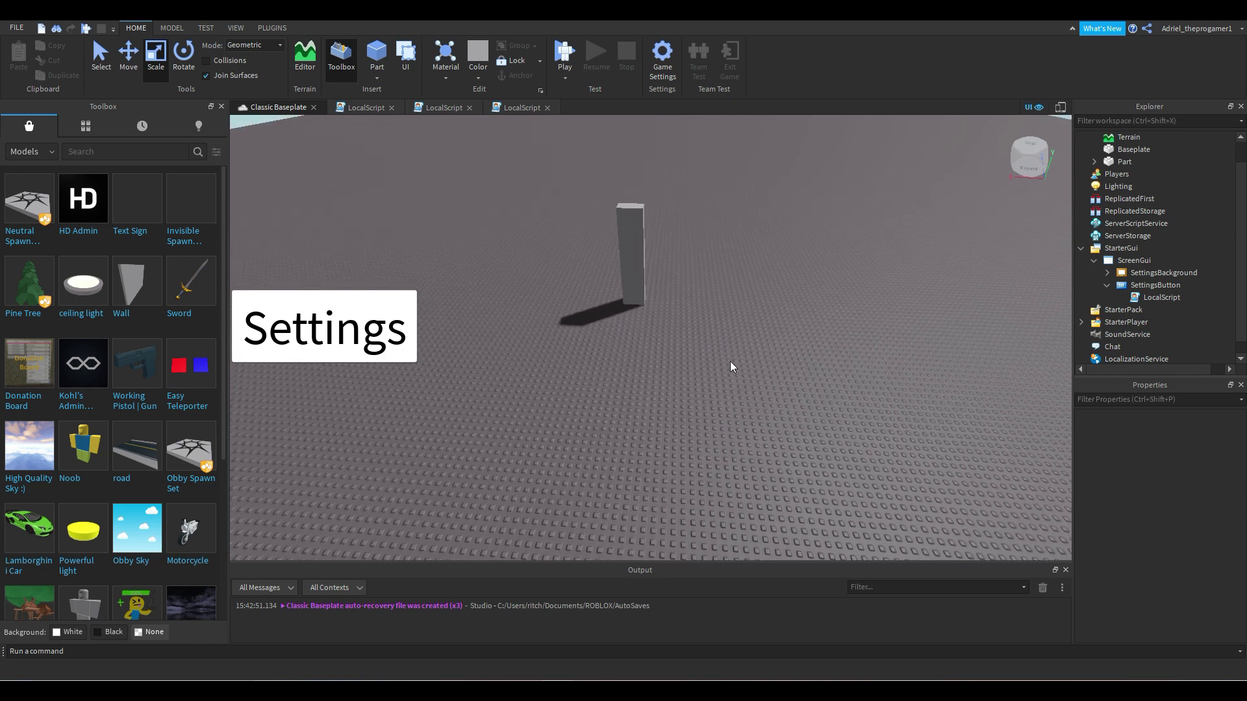
scroll(656, 353, "down", 5)
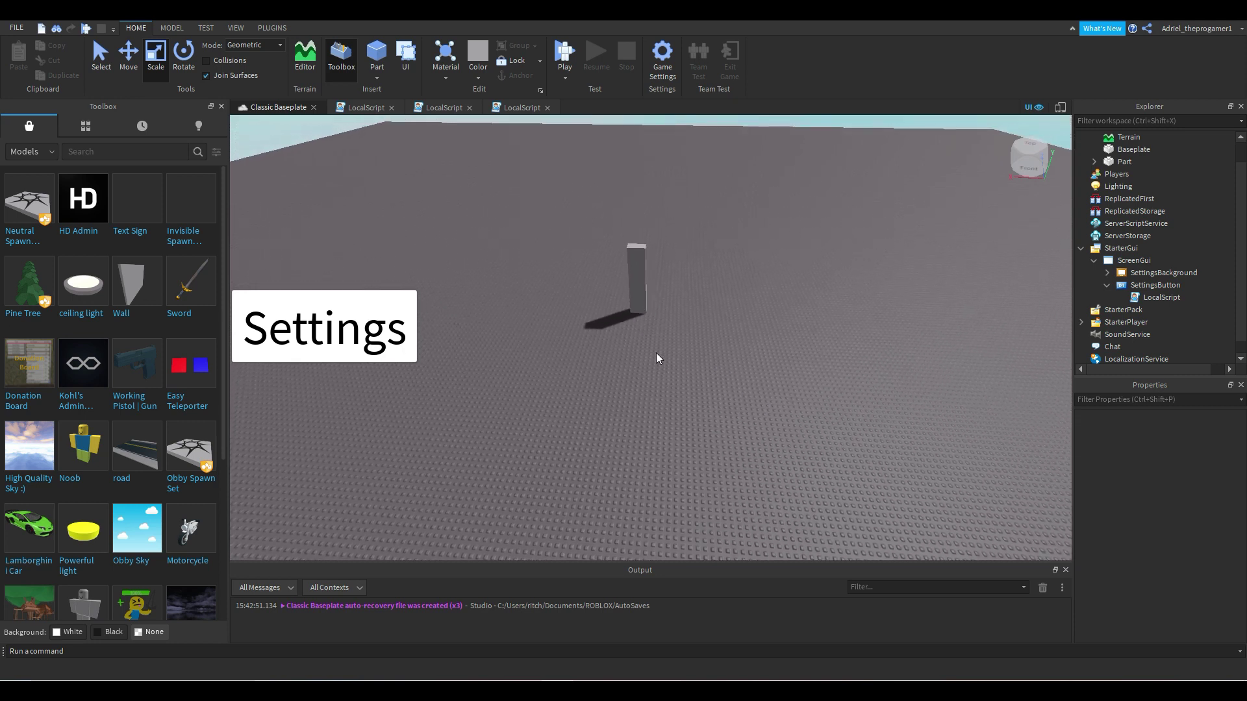
Step: Collapse SettingsButton and ScreenGui in the object tree and start a play test
left_click(1107, 285)
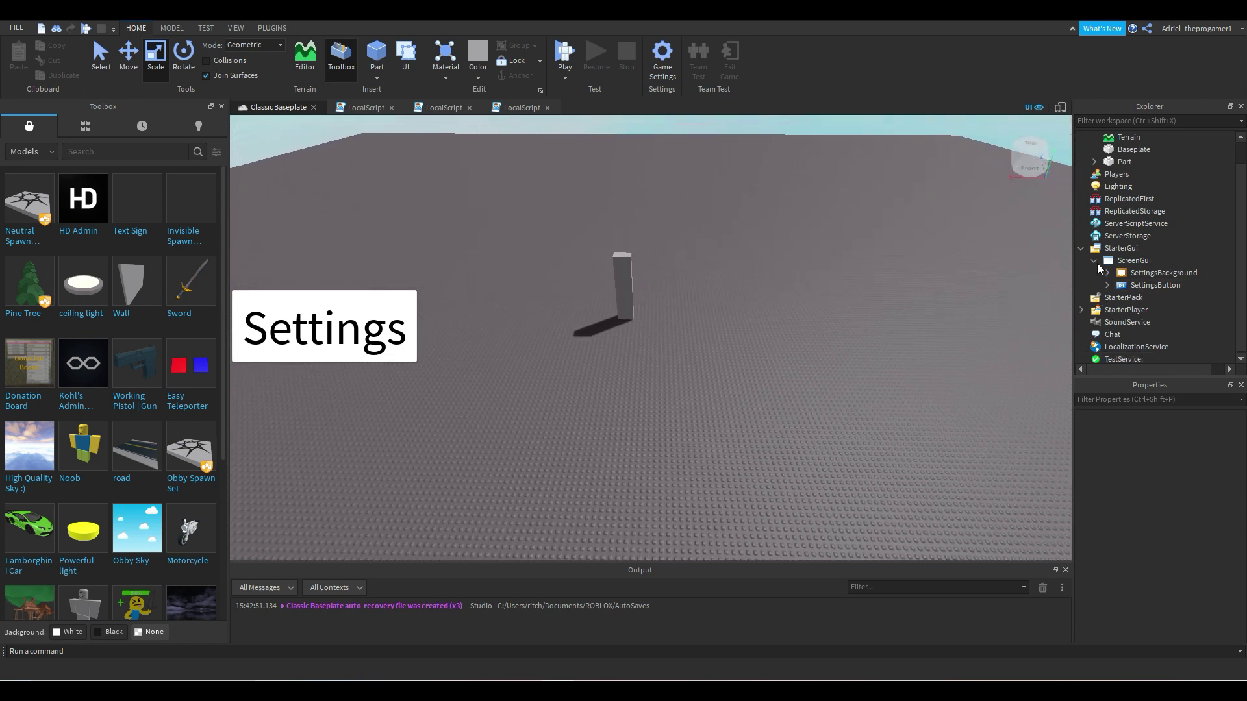
left_click(1095, 261)
left_click(562, 53)
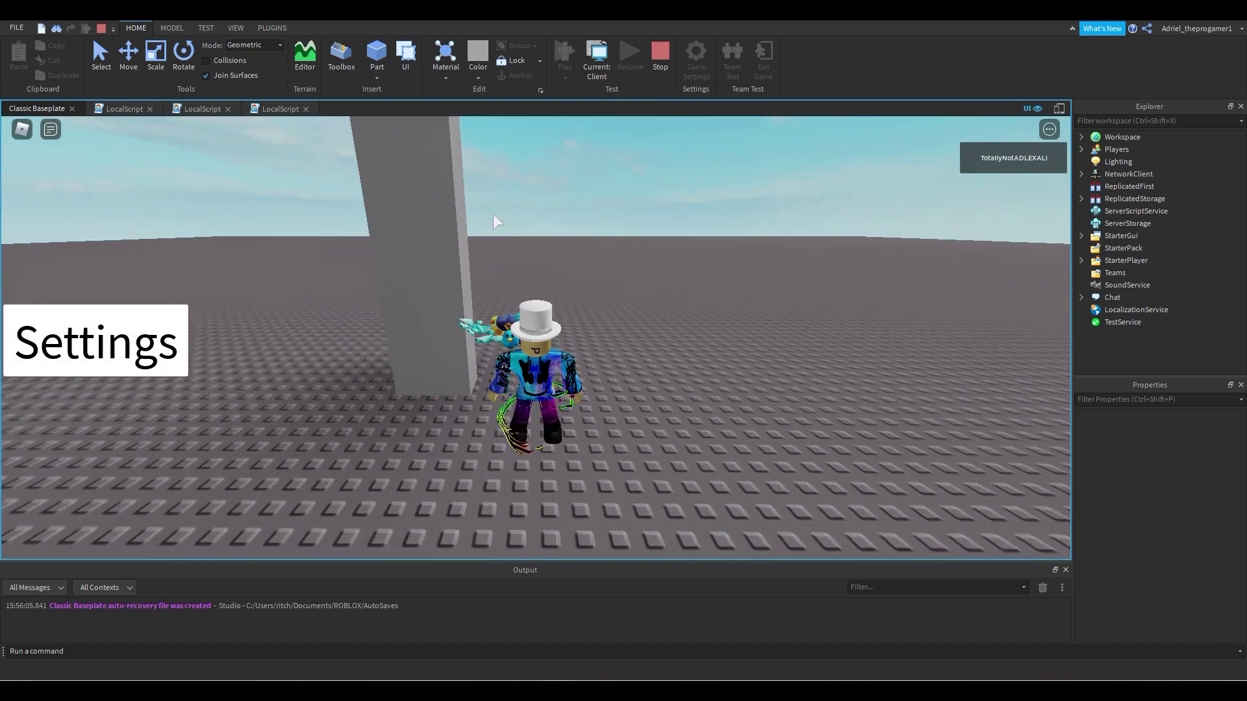
Step: Raise Graphics Quality to the maximum in the game's own Settings menu and return to the game
left_click(22, 130)
left_click(427, 183)
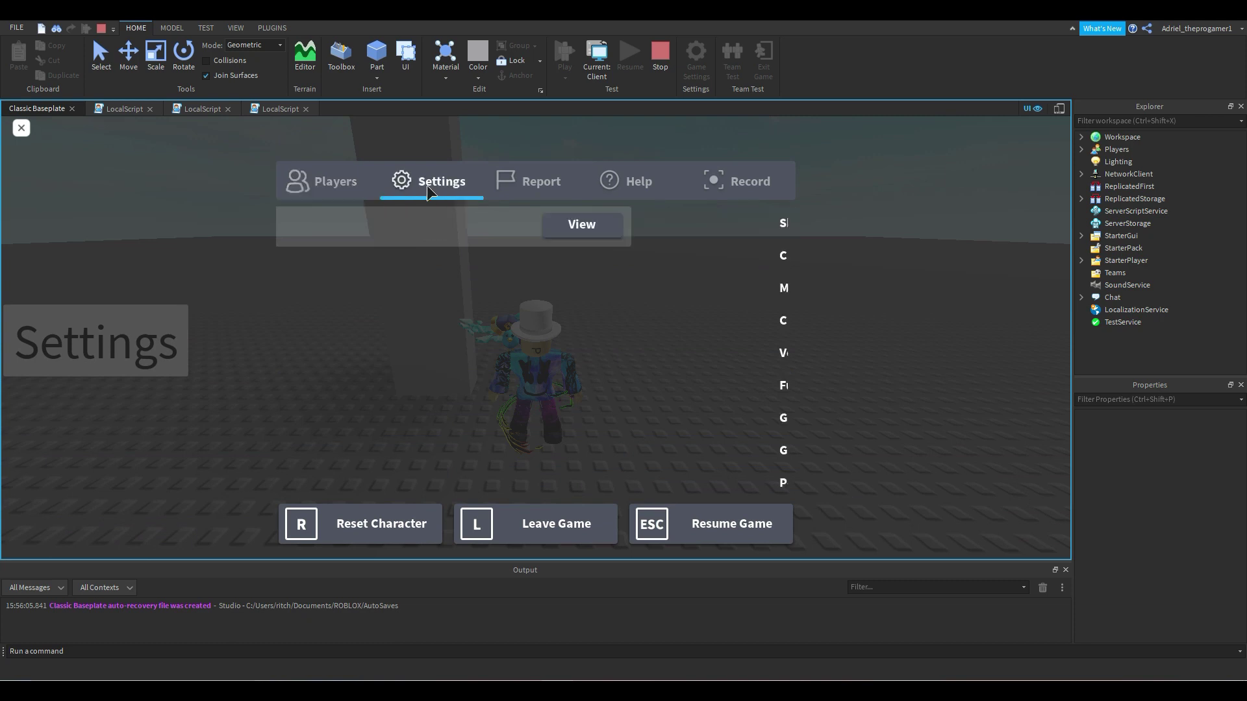
left_click(638, 451)
left_click_drag(638, 451, 752, 450)
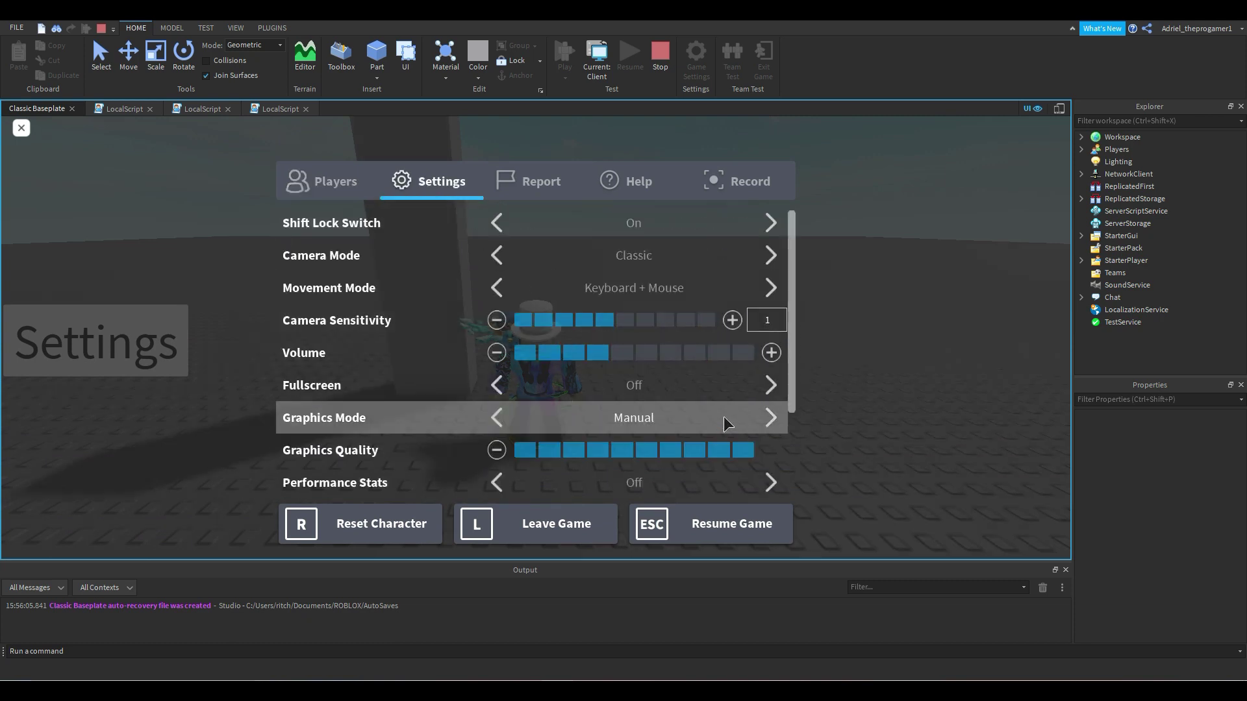
left_click(23, 130)
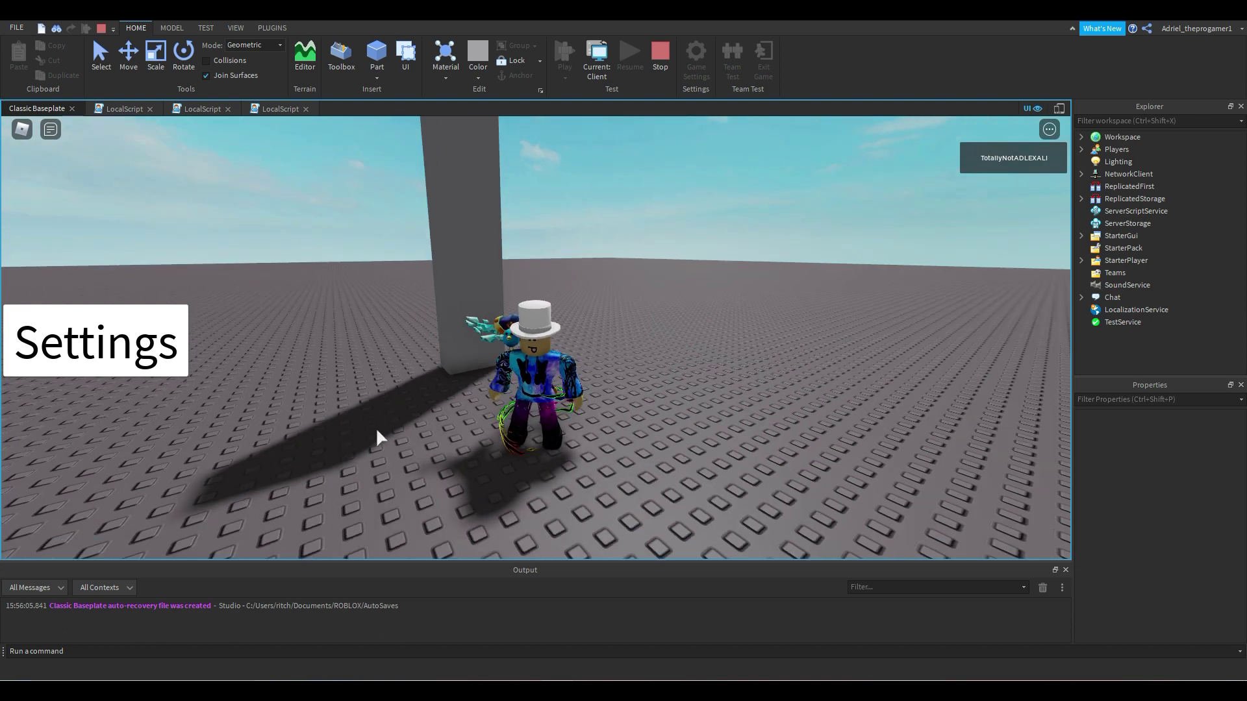
Step: Test the Settings button and the red off button in the game, inspect the shadows, and stop the play test
left_click(73, 352)
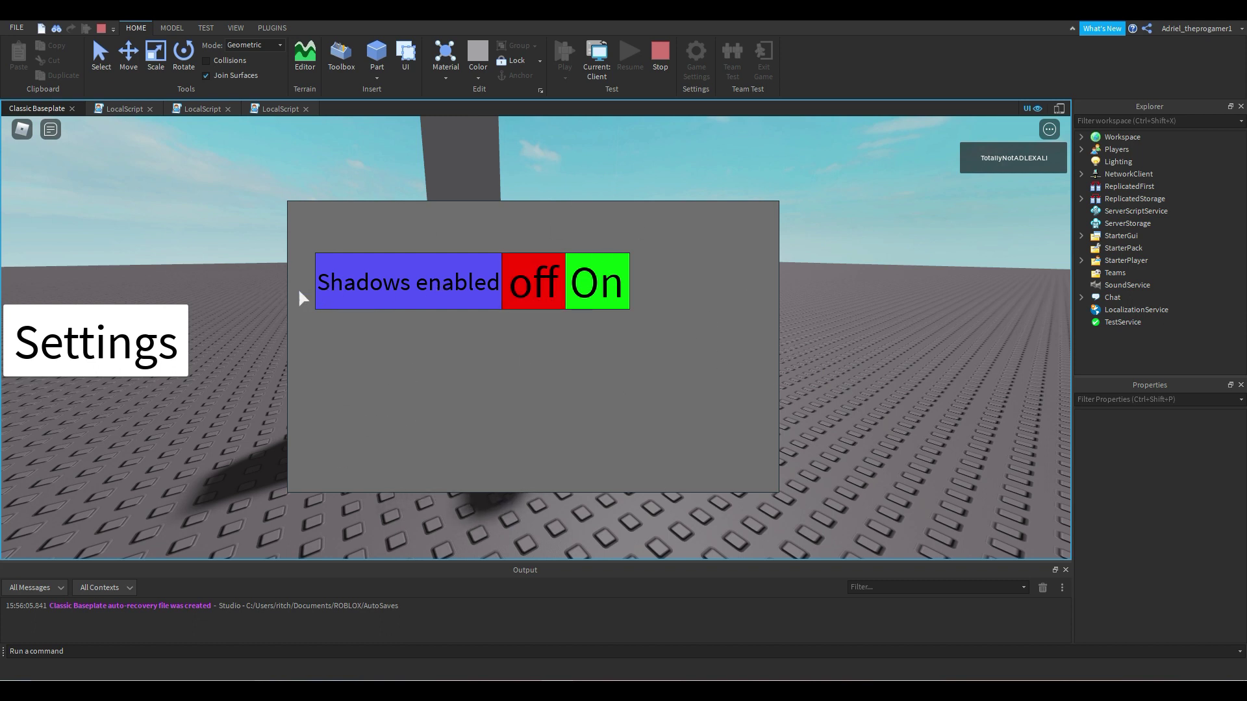
left_click(543, 296)
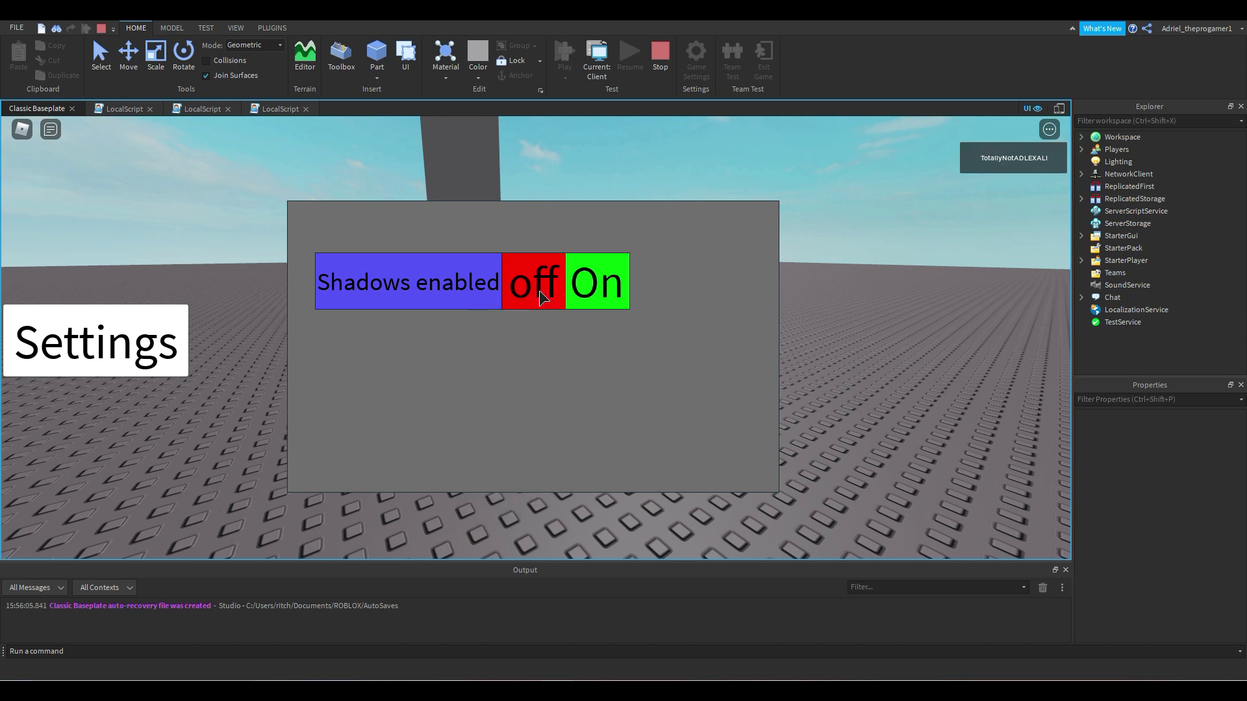
mouse_move(547, 181)
right_mouse_down()
mouse_move(556, 192)
mouse_move(557, 171)
right_mouse_up()
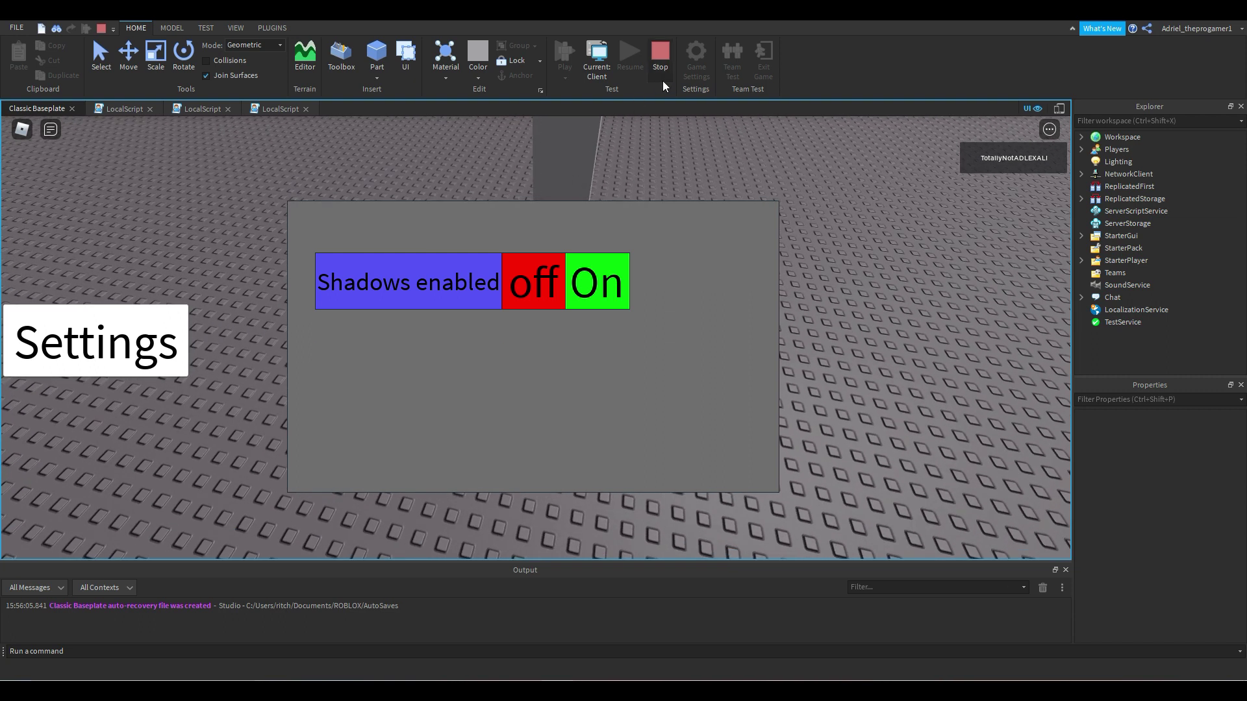
left_click(660, 58)
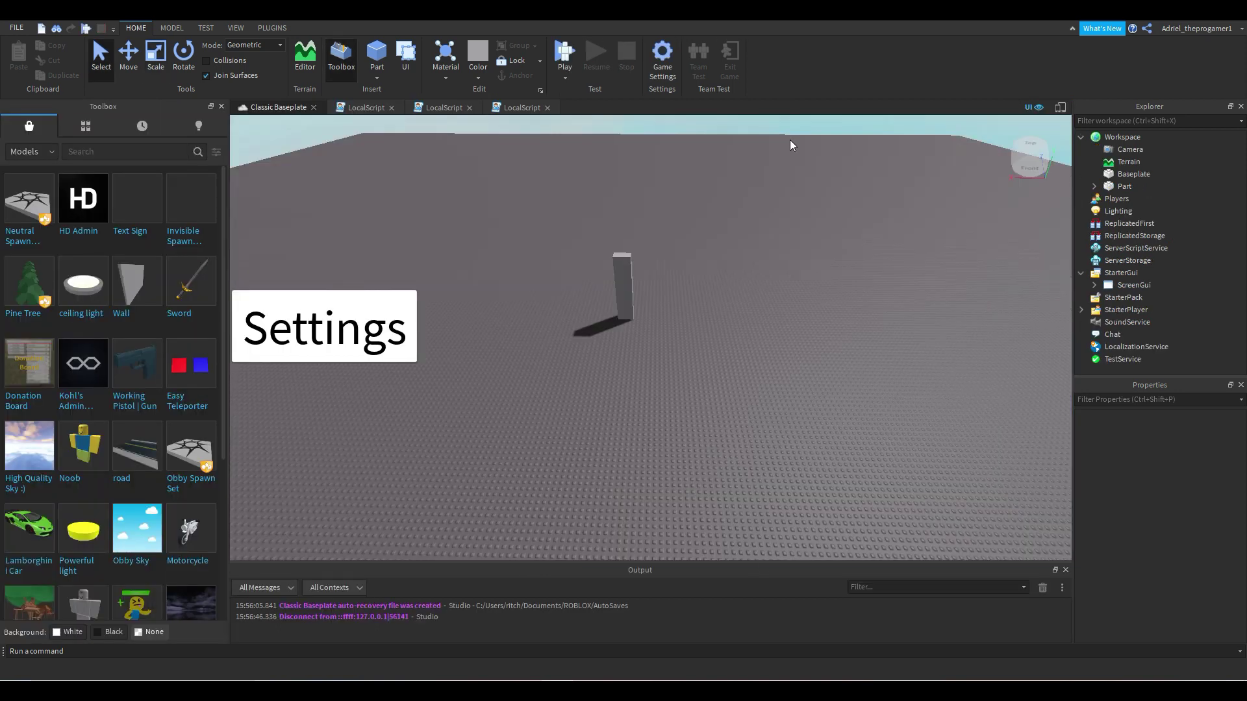
Step: Expand ScreenGui in the object tree and insert a TextButton into it
left_click(1092, 286)
left_click(1107, 311)
left_click(1107, 310)
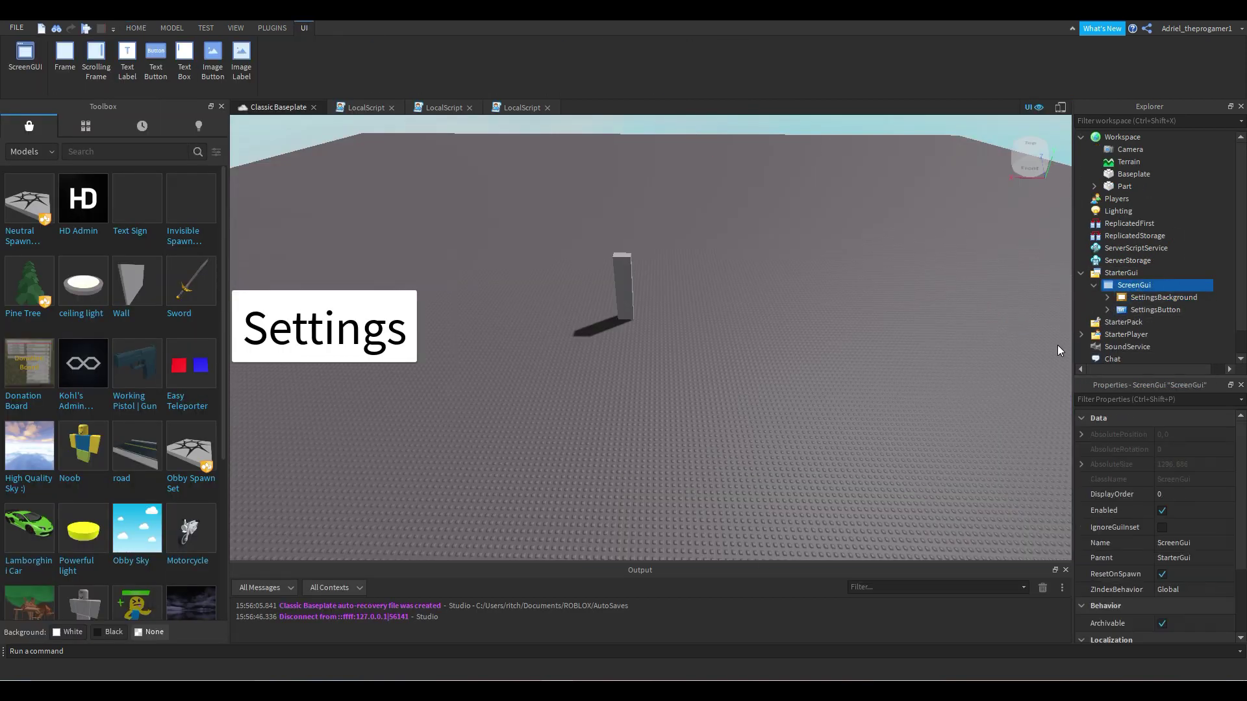
left_click(1133, 298)
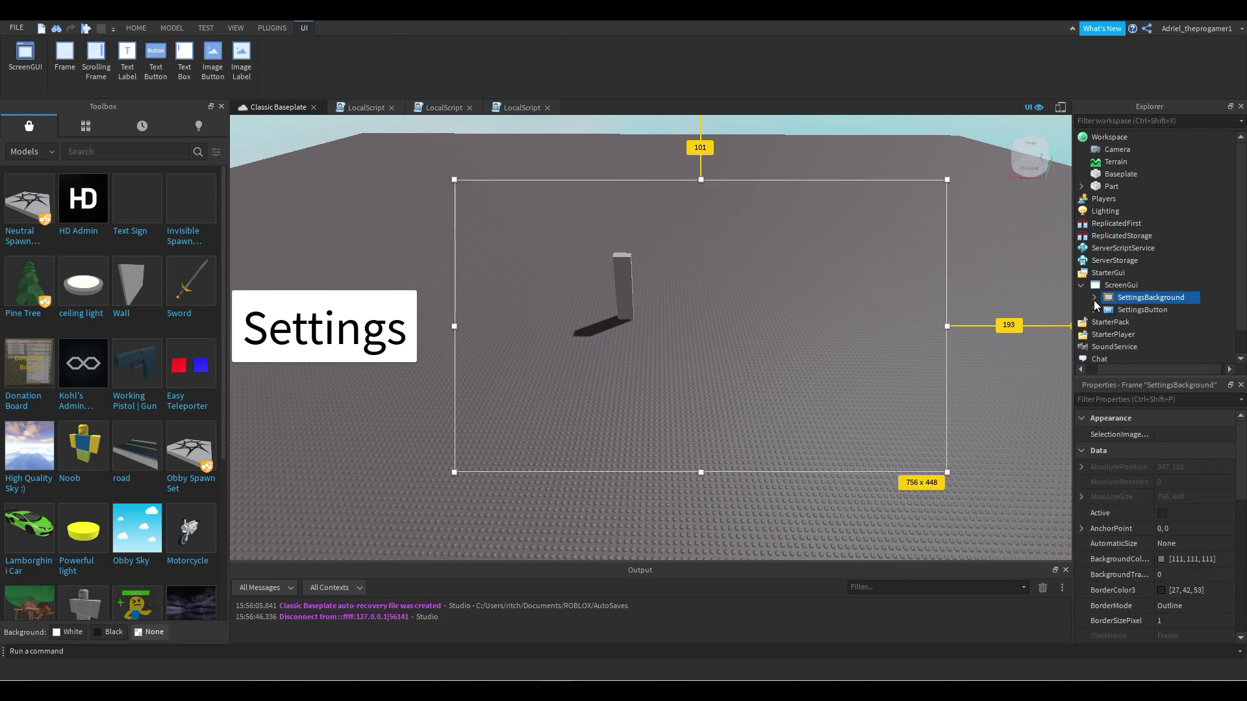
left_click(1147, 285)
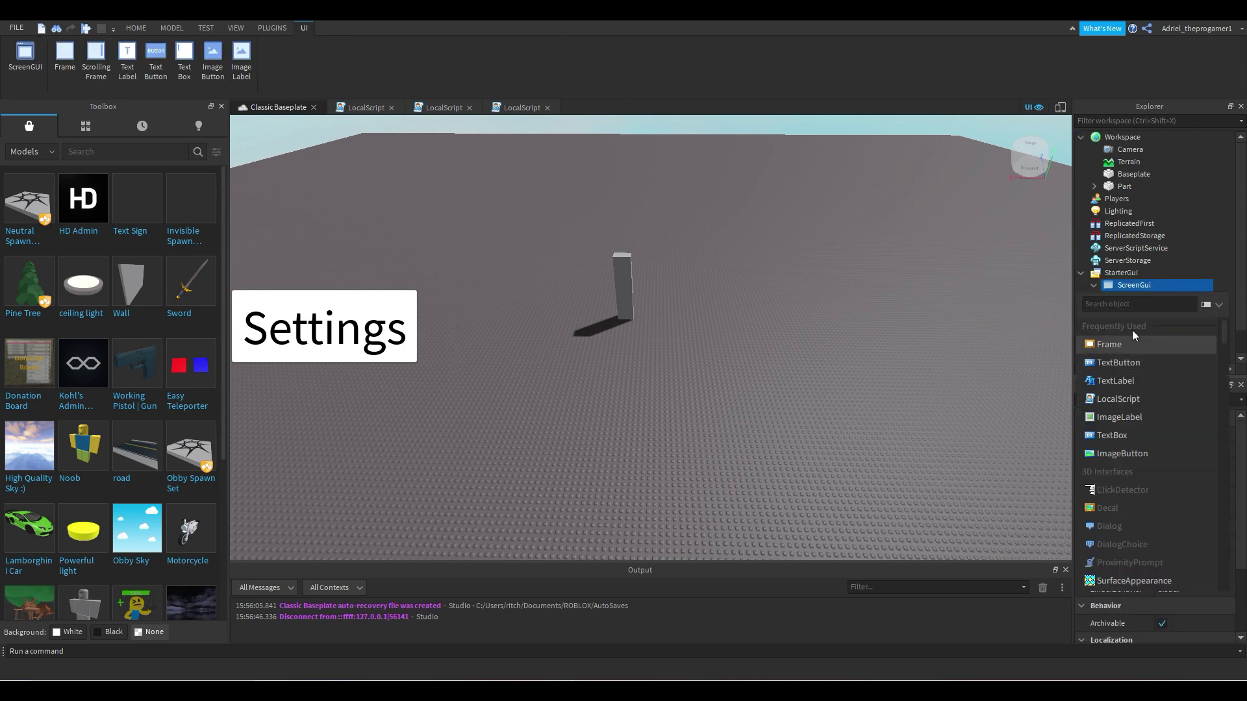
left_click(1143, 362)
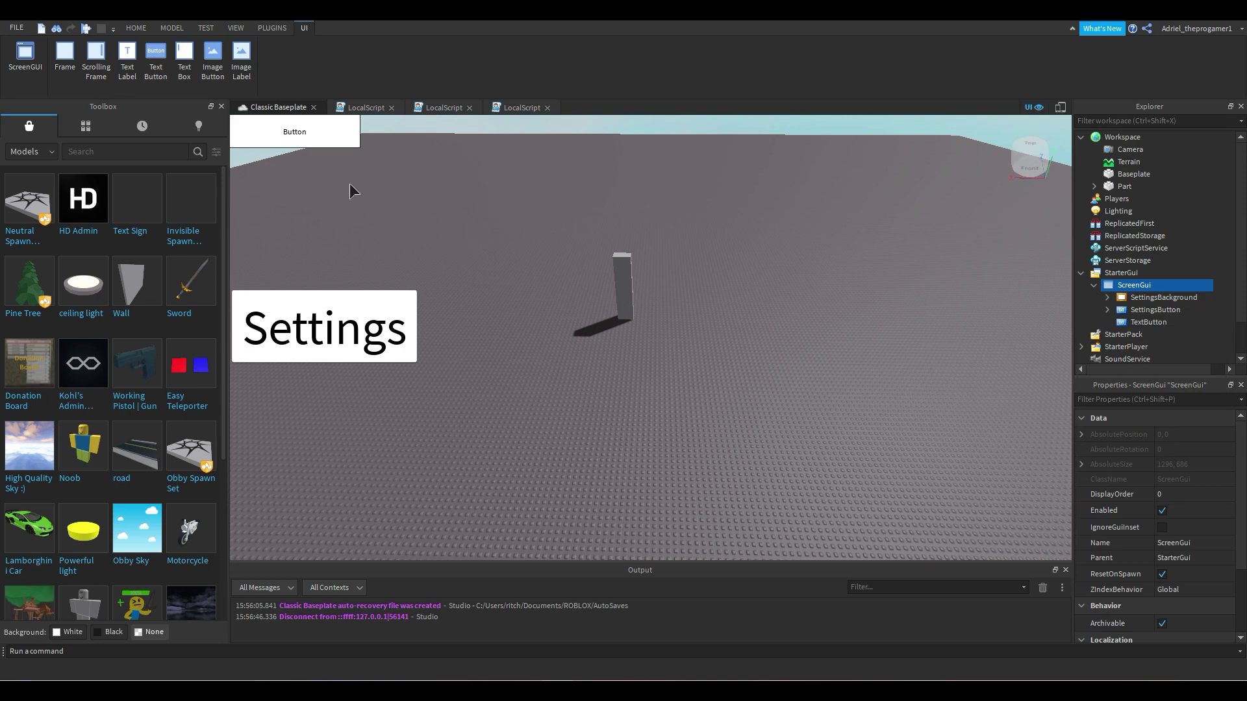
Step: Make SettingsBackground visible and move the new TextButton into the upper-right corner of that frame
left_click(1162, 298)
left_click(1135, 399)
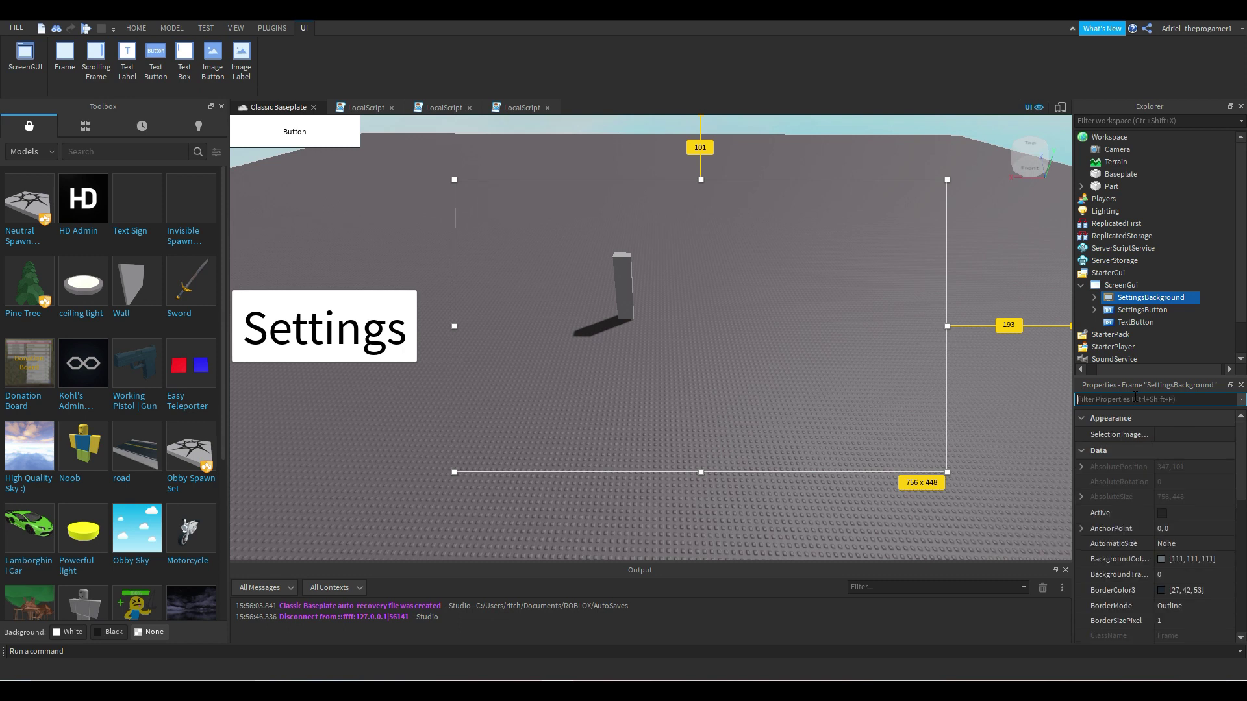
type("en")
key("BackSpace")
key("BackSpace")
type("visi")
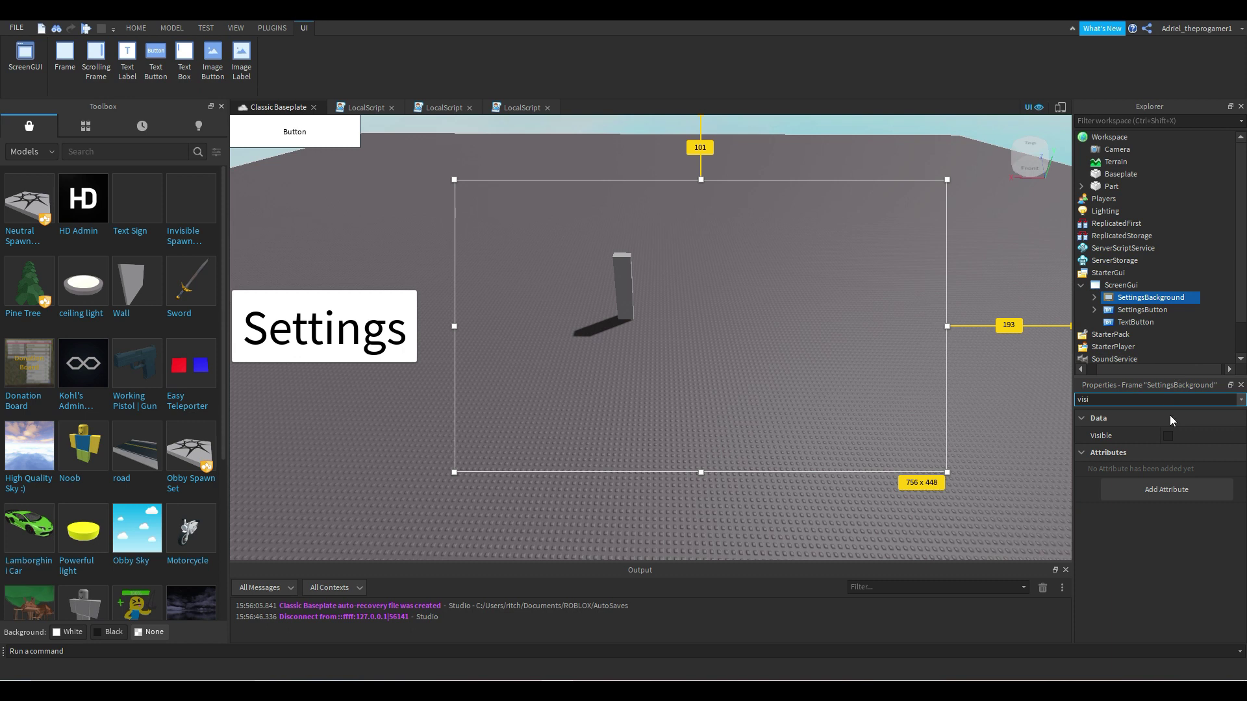
left_click(1168, 436)
left_click_drag(309, 133, 857, 198)
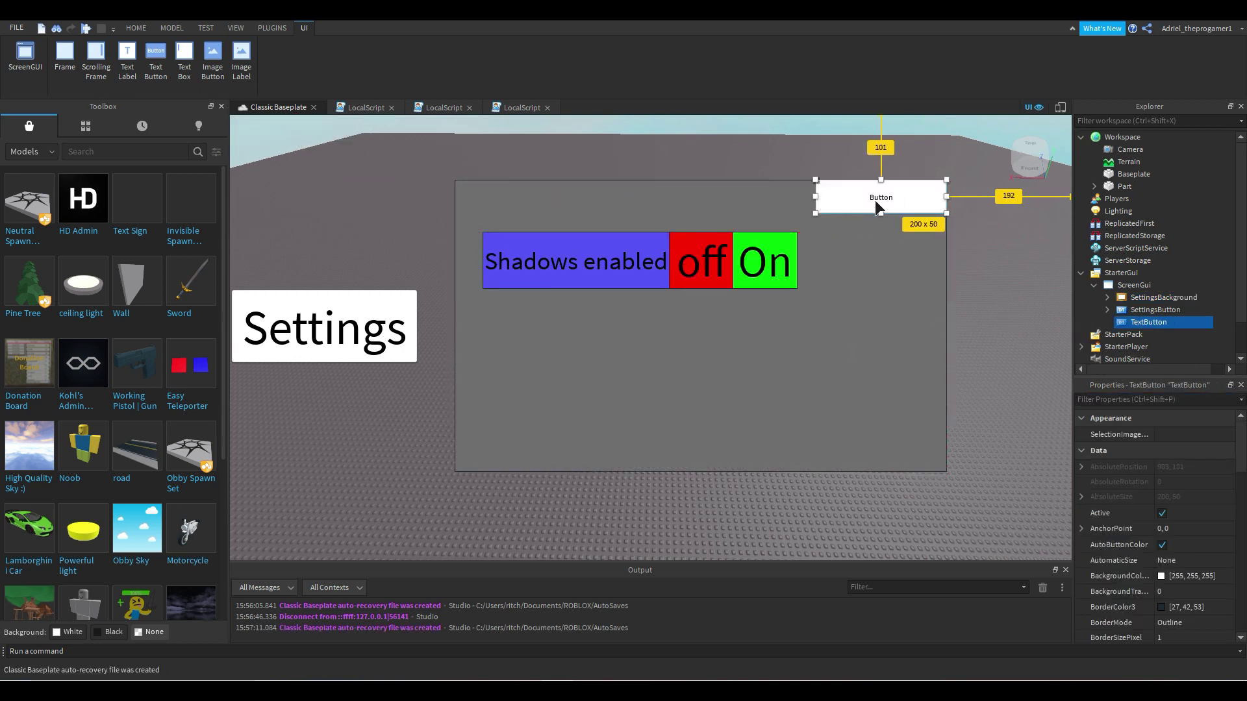
Step: Delete the TextButton placed directly under ScreenGui and insert a new TextButton inside SettingsBackground
key("Delete")
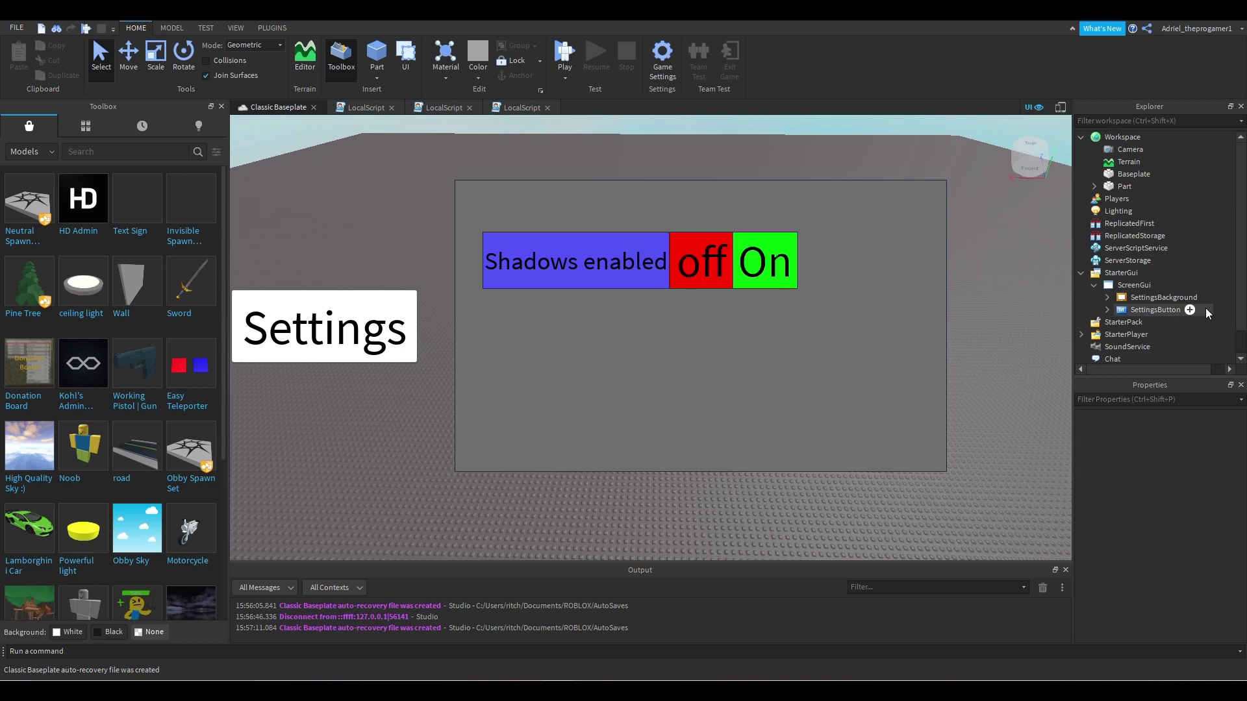
left_click(1159, 298)
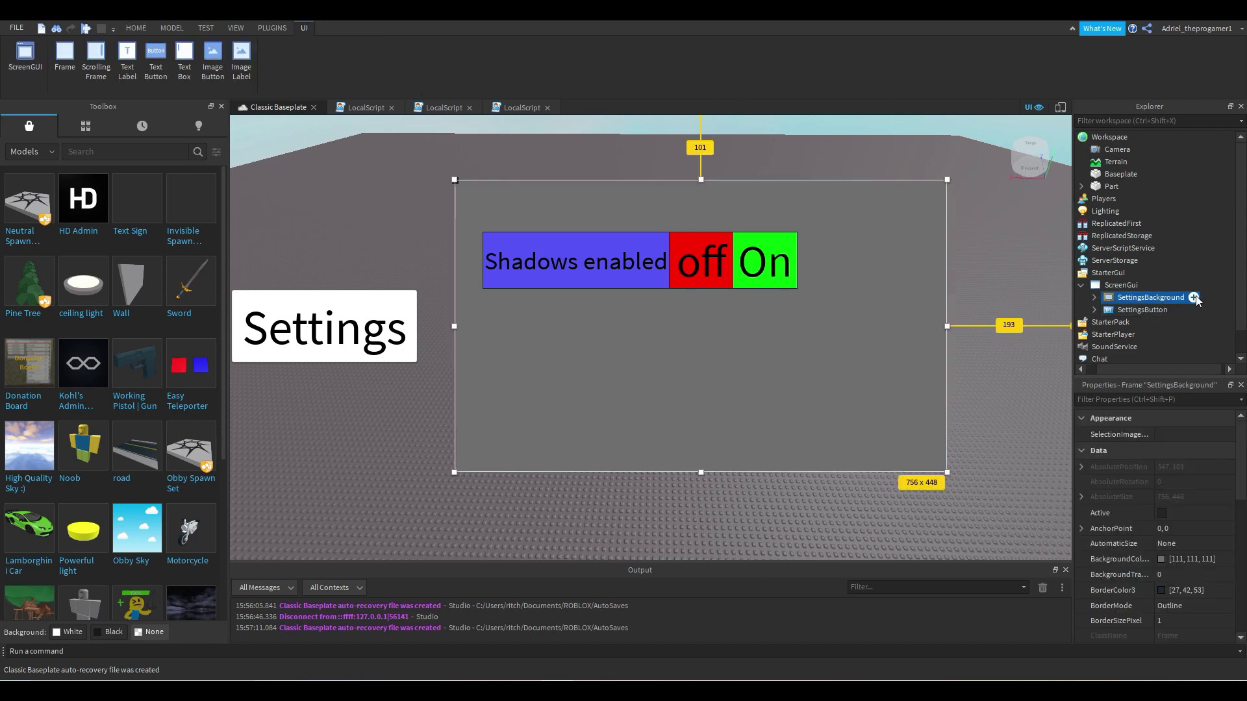
left_click(1194, 297)
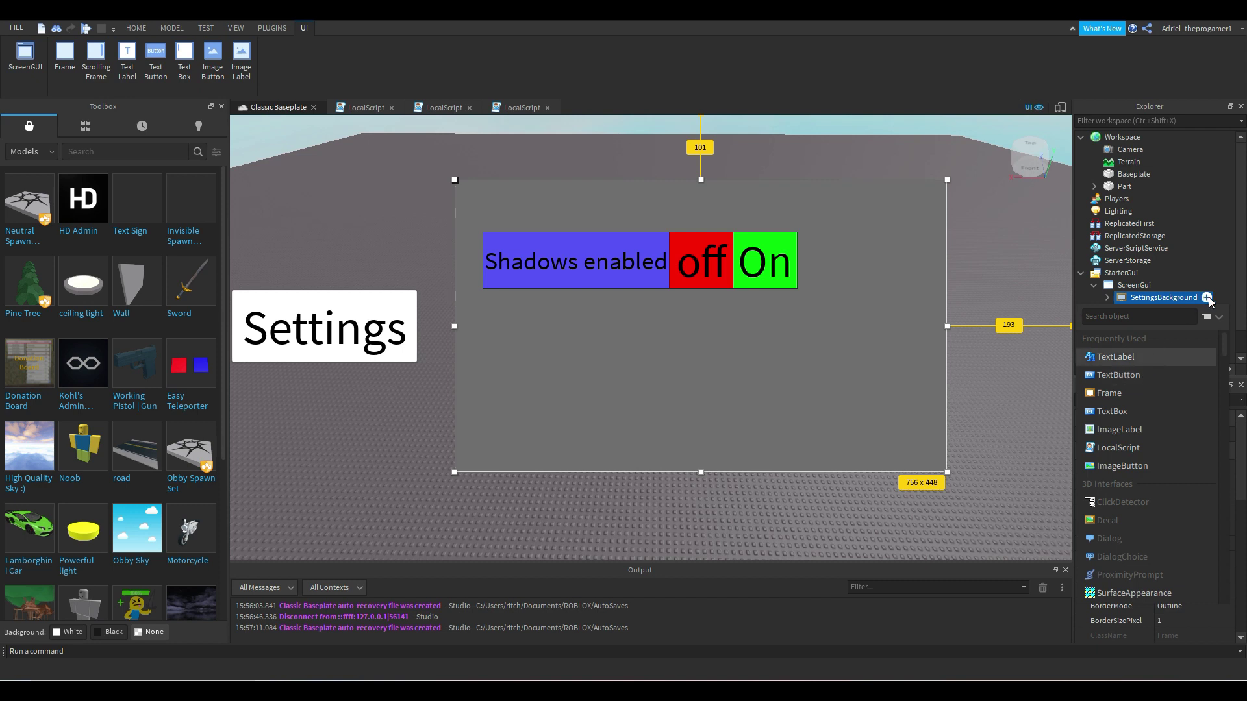
left_click(1119, 375)
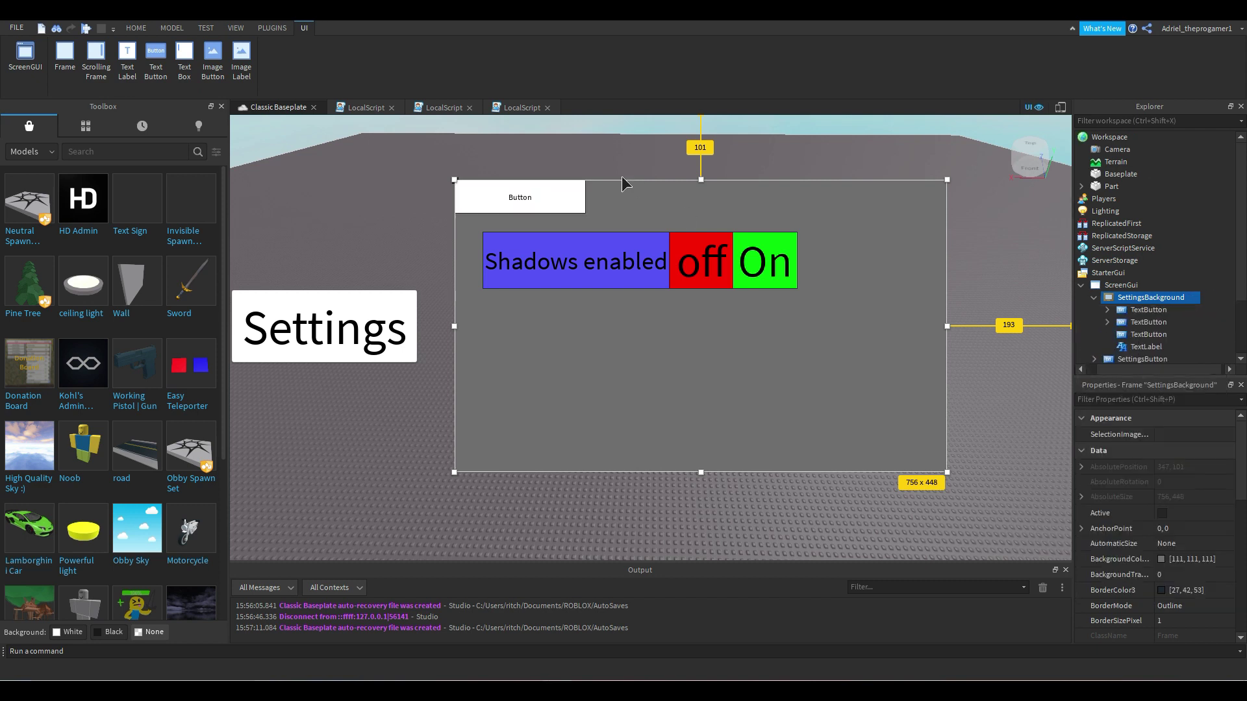
Step: Move the new TextButton into the upper-right corner of the SettingsBackground frame and narrow it to about 62 x 50
left_click_drag(533, 197, 624, 197)
left_click_drag(830, 200, 890, 195)
left_click_drag(813, 199, 906, 198)
Step: Set the corner button's text to X and enable TextScaled for it
left_click(1199, 399)
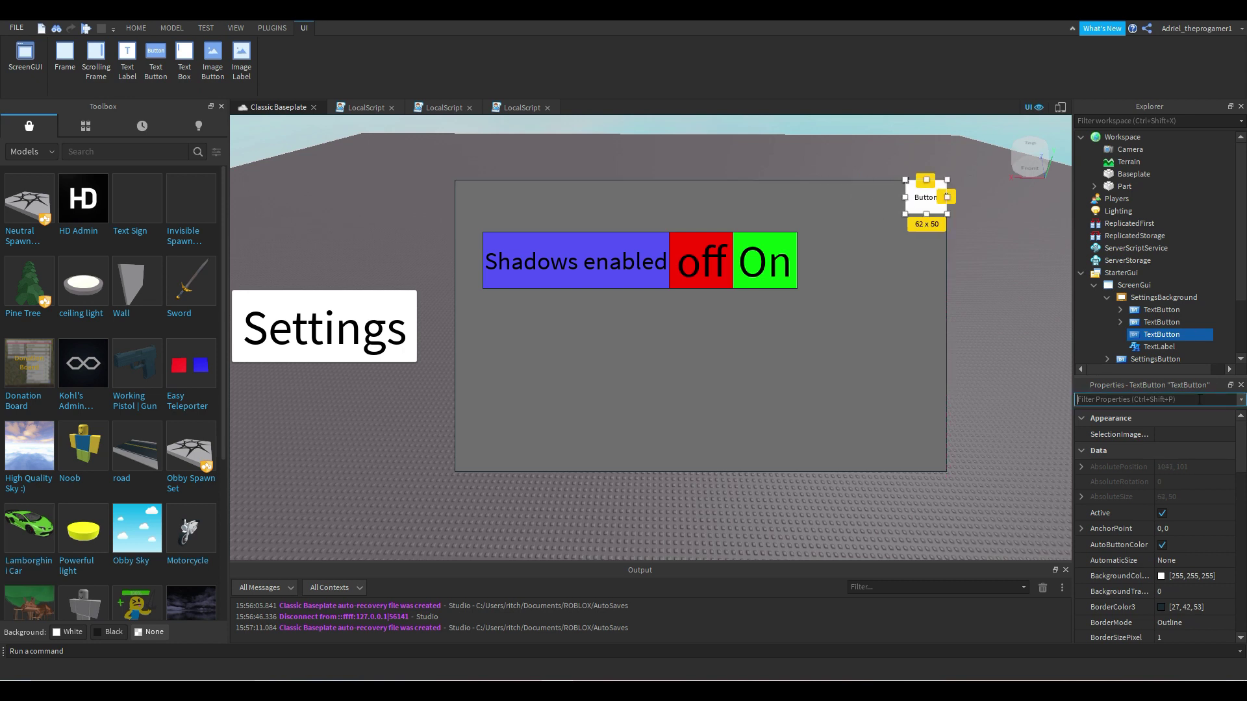
mouse_move(1190, 344)
type("text")
left_click(1194, 452)
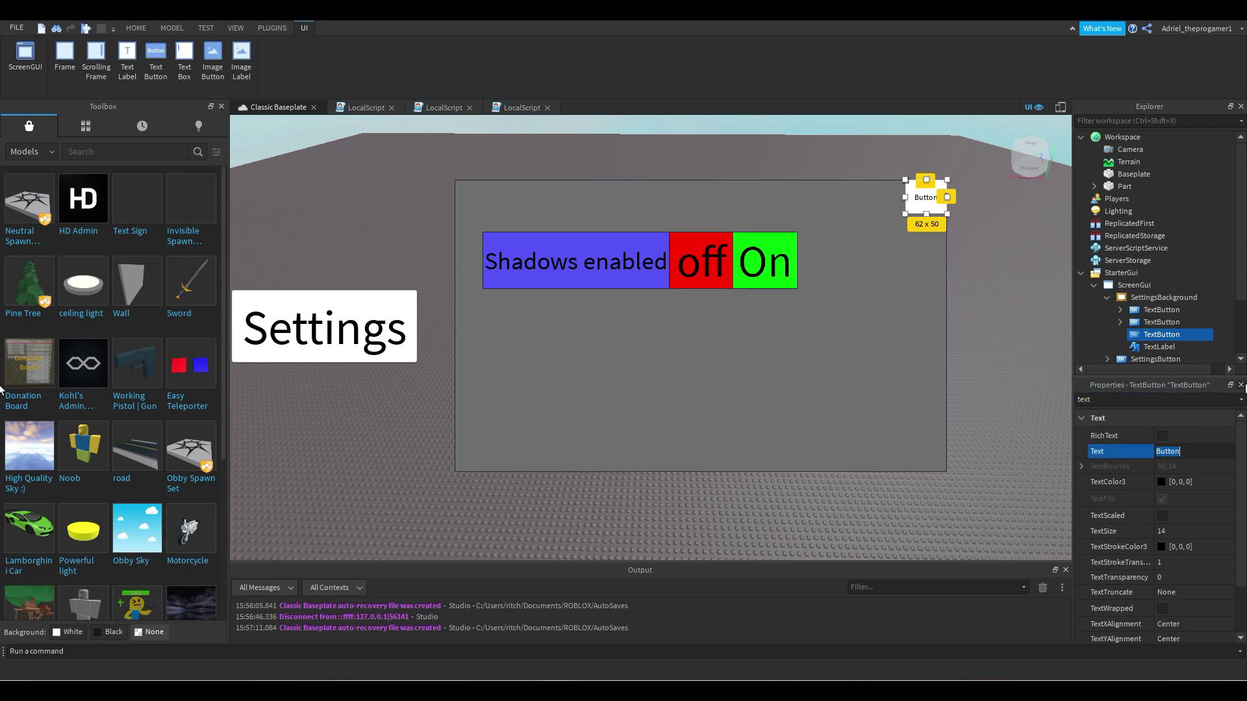
type("X")
key("Return")
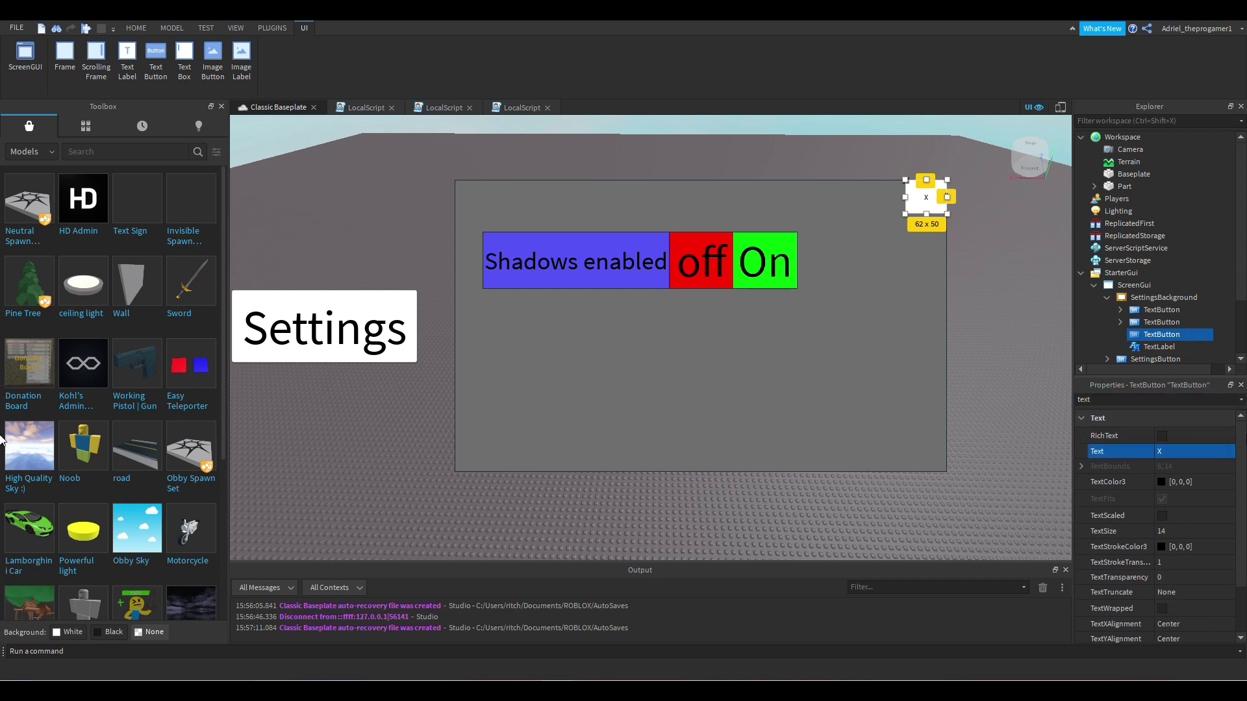
left_click(1162, 516)
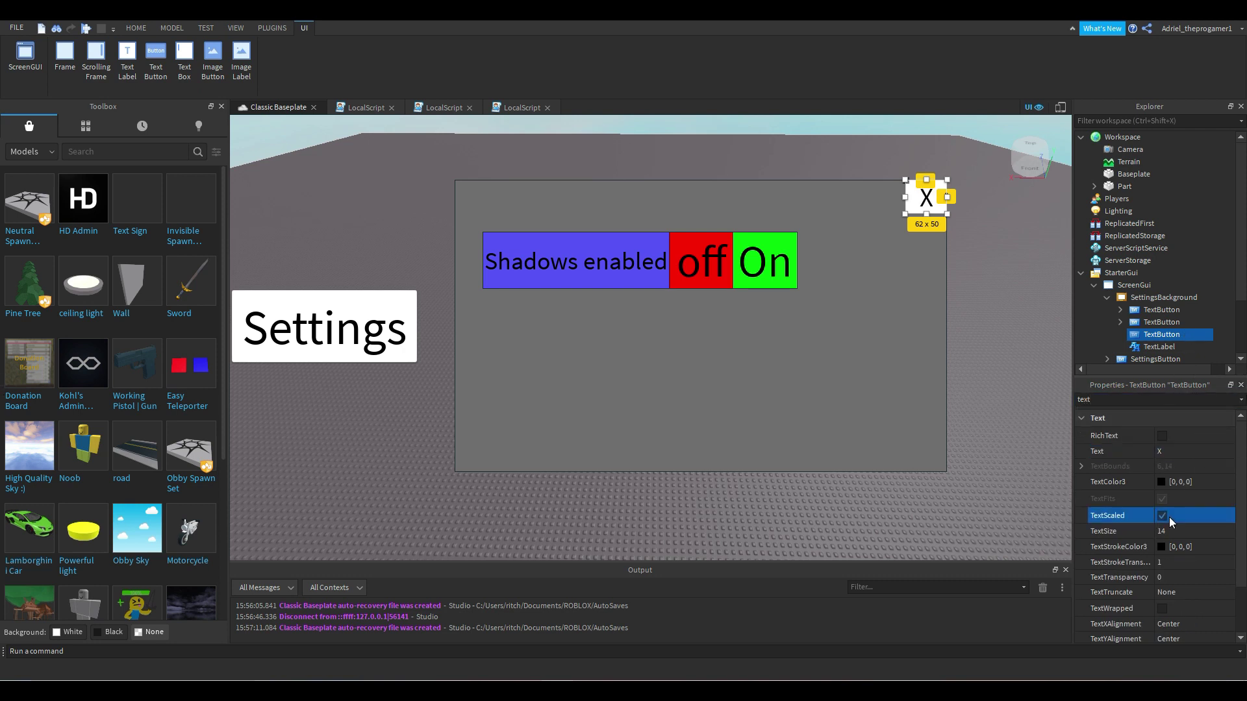
Step: Set the X button's BackgroundColor3 to red (255, 0, 0)
double_click(1099, 401)
type("ba")
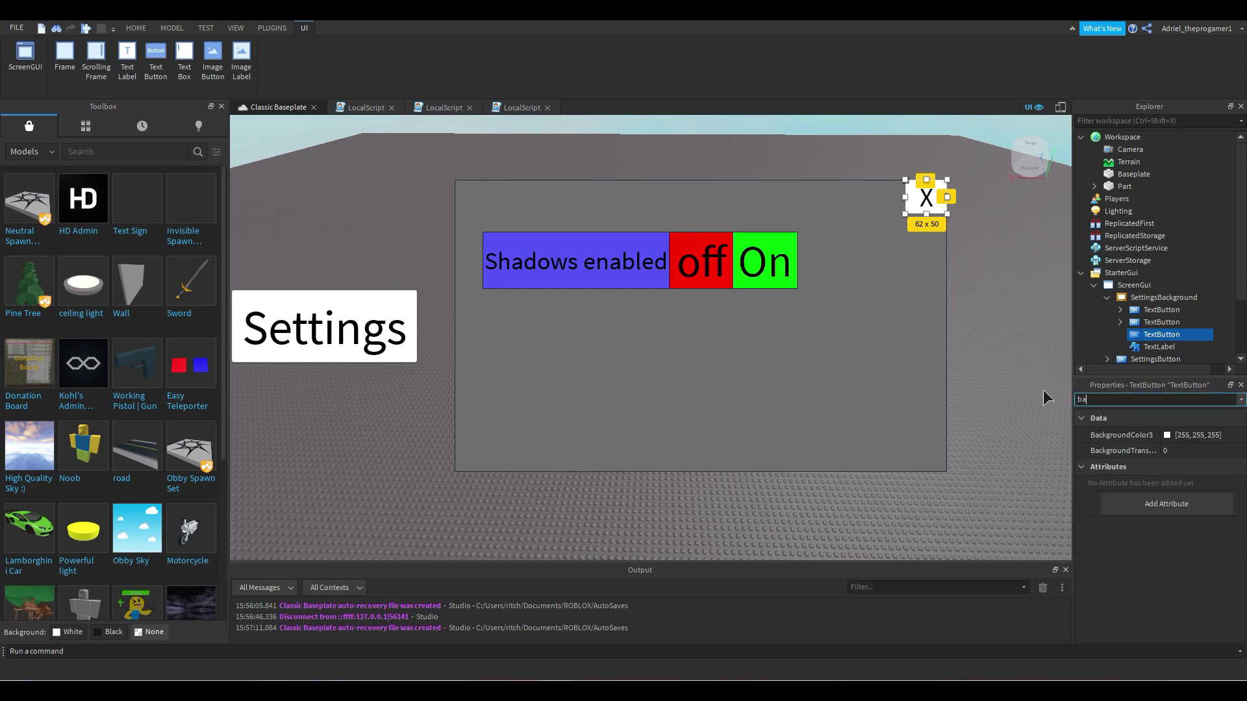
type("ckgrou")
left_click(1167, 436)
left_click(489, 298)
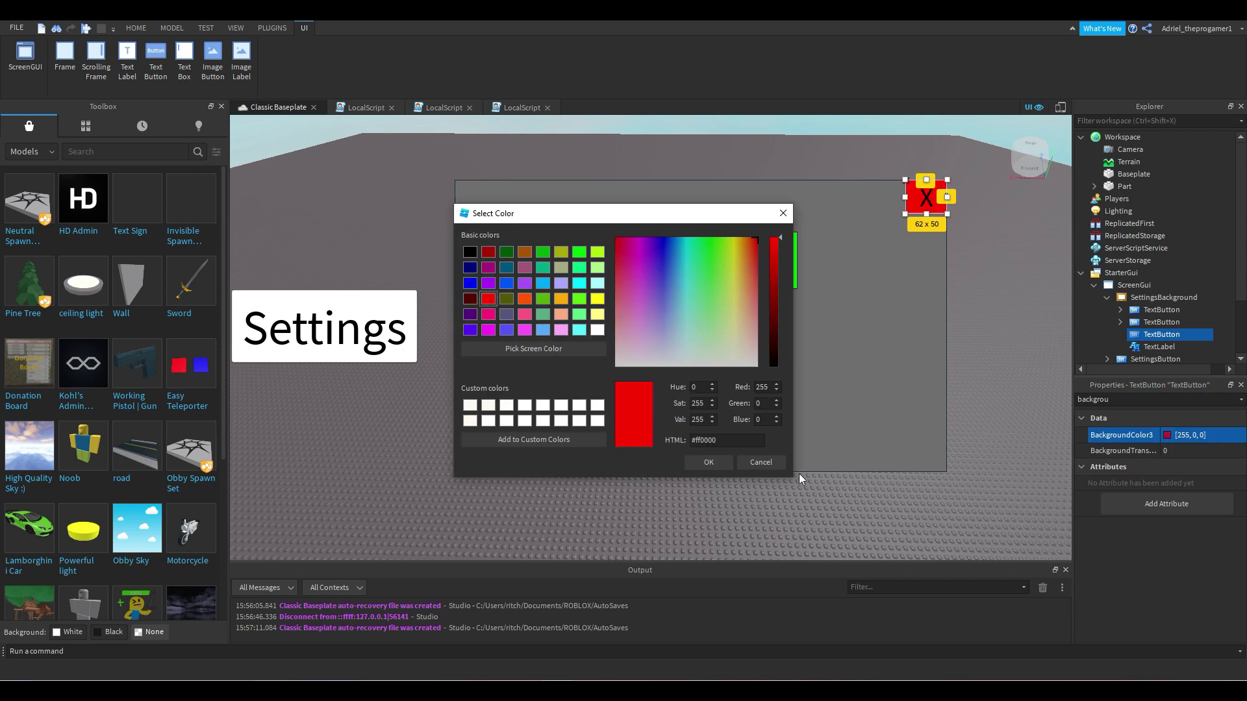
left_click(708, 462)
left_click(968, 356)
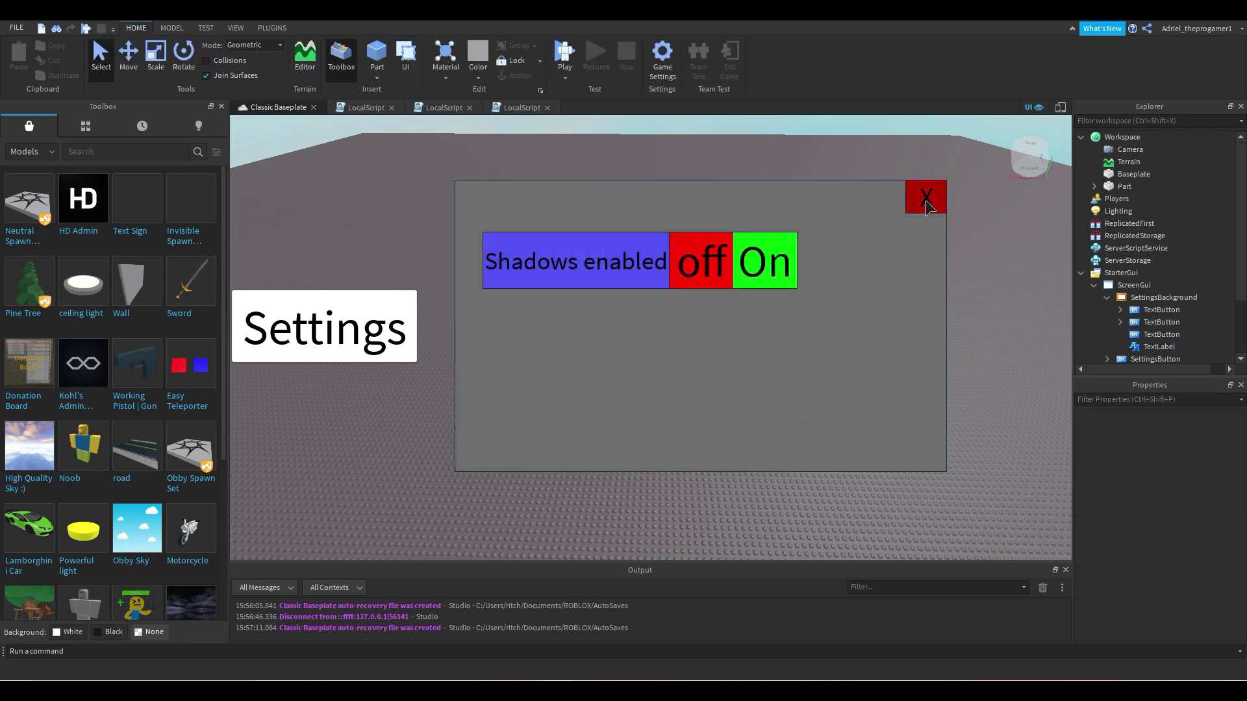
Step: Add a LocalScript to the X button and clear its default code
scroll(1162, 298, "down", 1)
left_click(1163, 300)
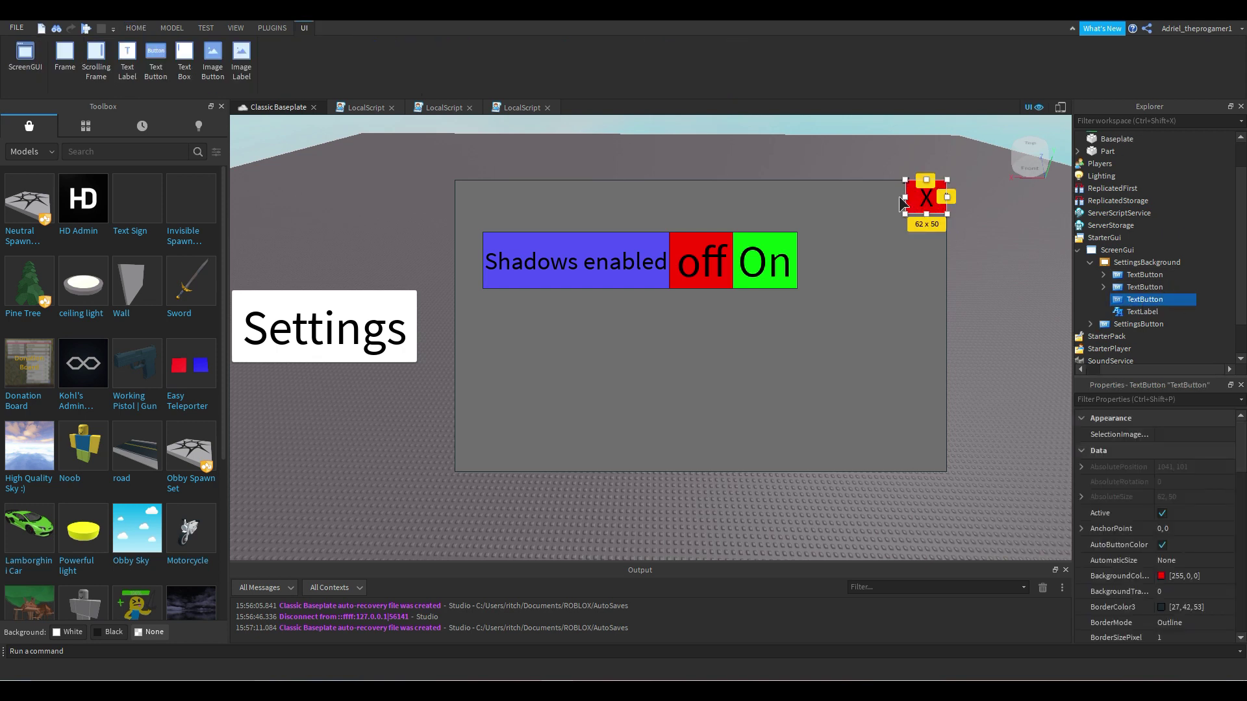
scroll(1159, 332, "left", 1)
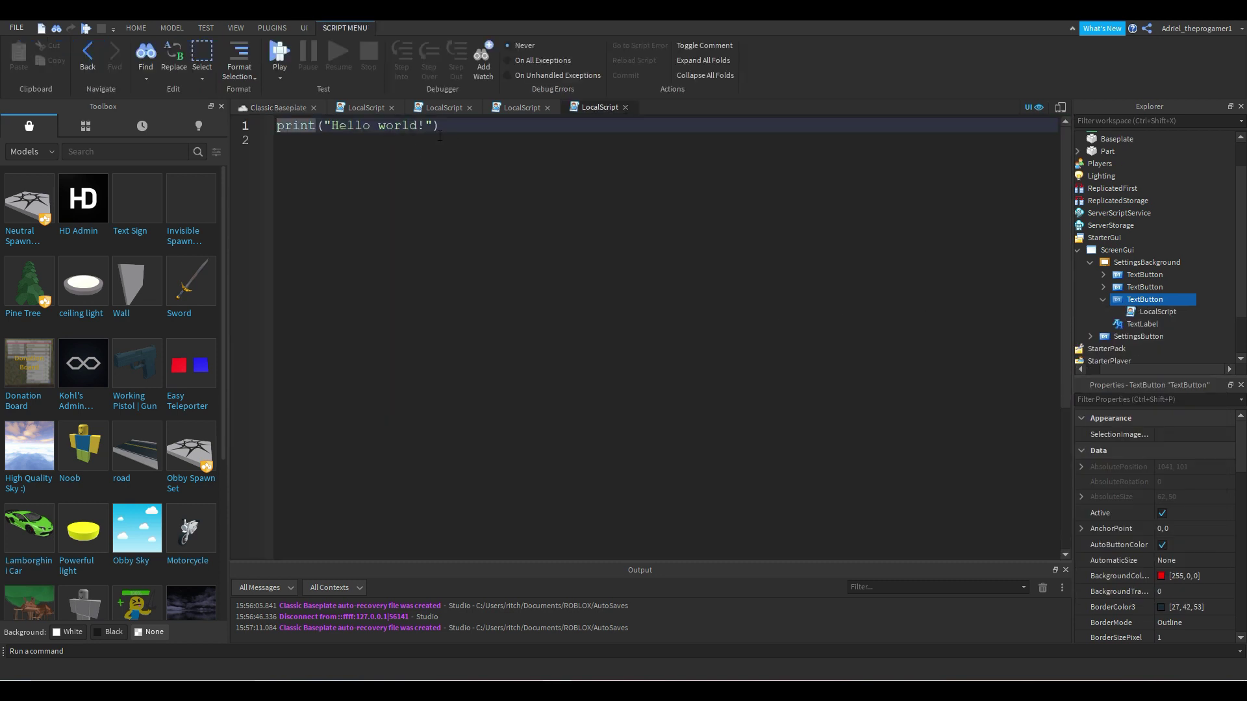
left_click_drag(440, 136, 105, 88)
key("BackSpace")
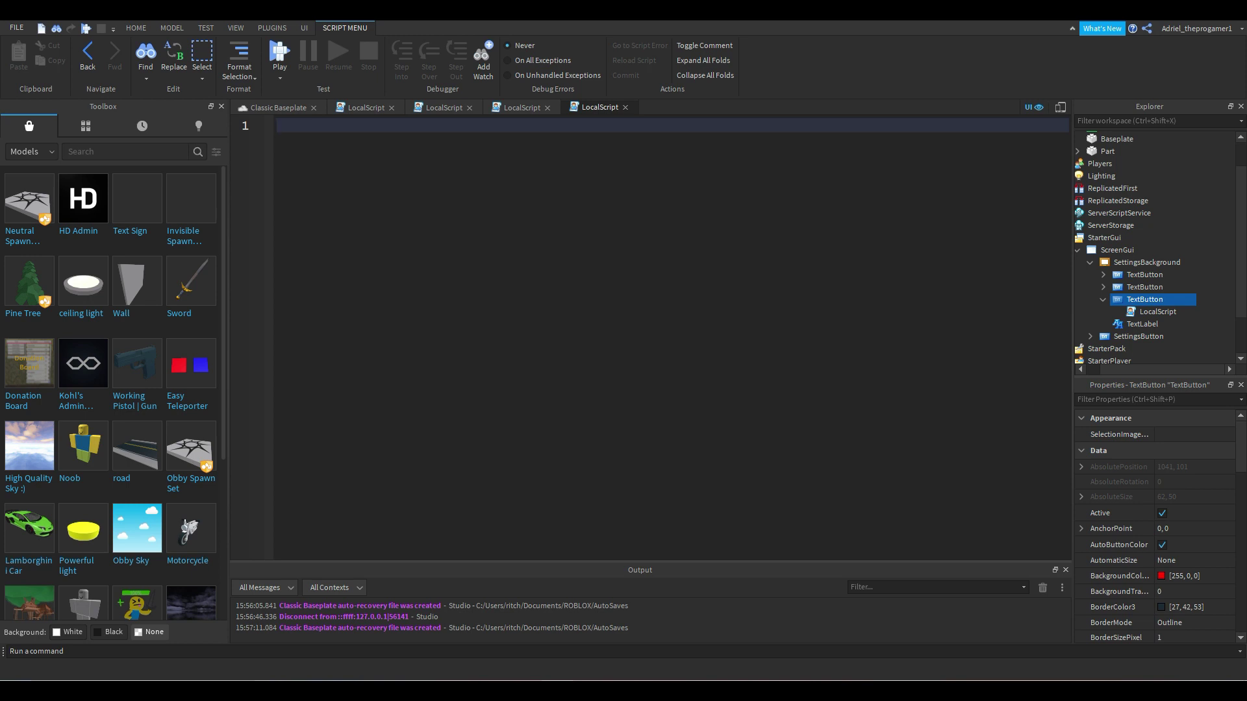
Step: Connect script.Parent.MouseButton1Click to a function with the parameter player in the X button's LocalScript
type("script.Pare")
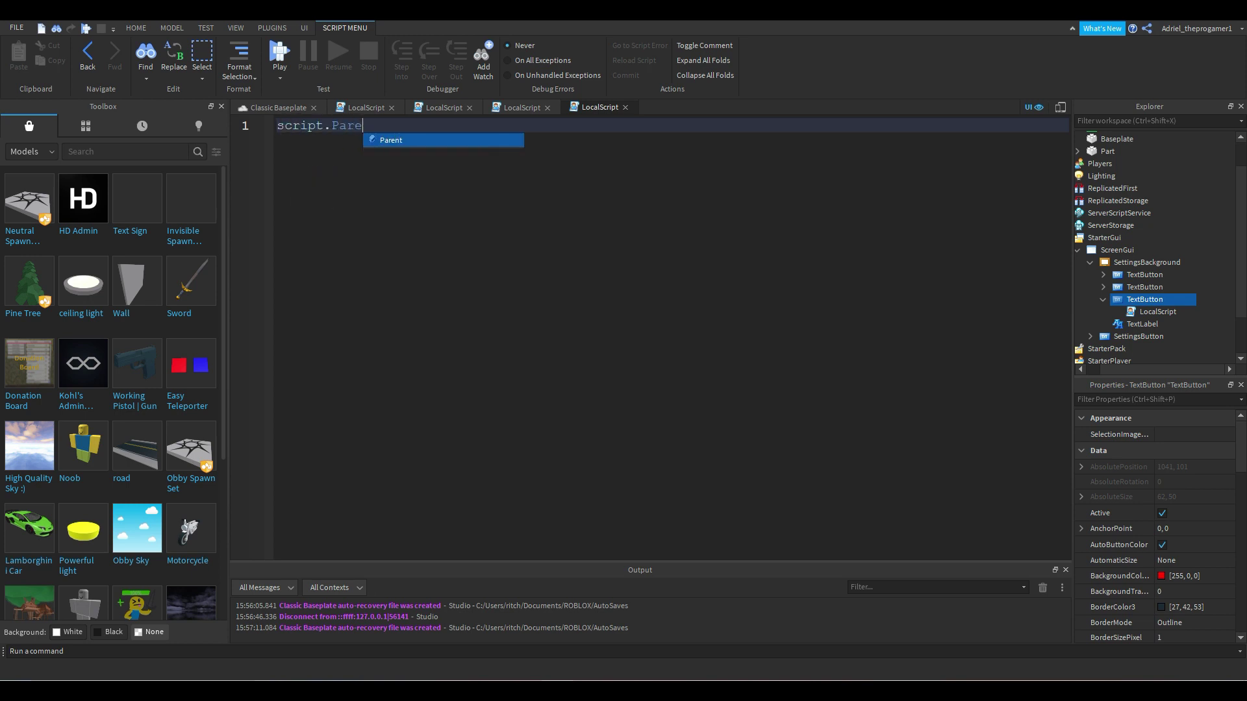
type("nt.MouseButton1Click:")
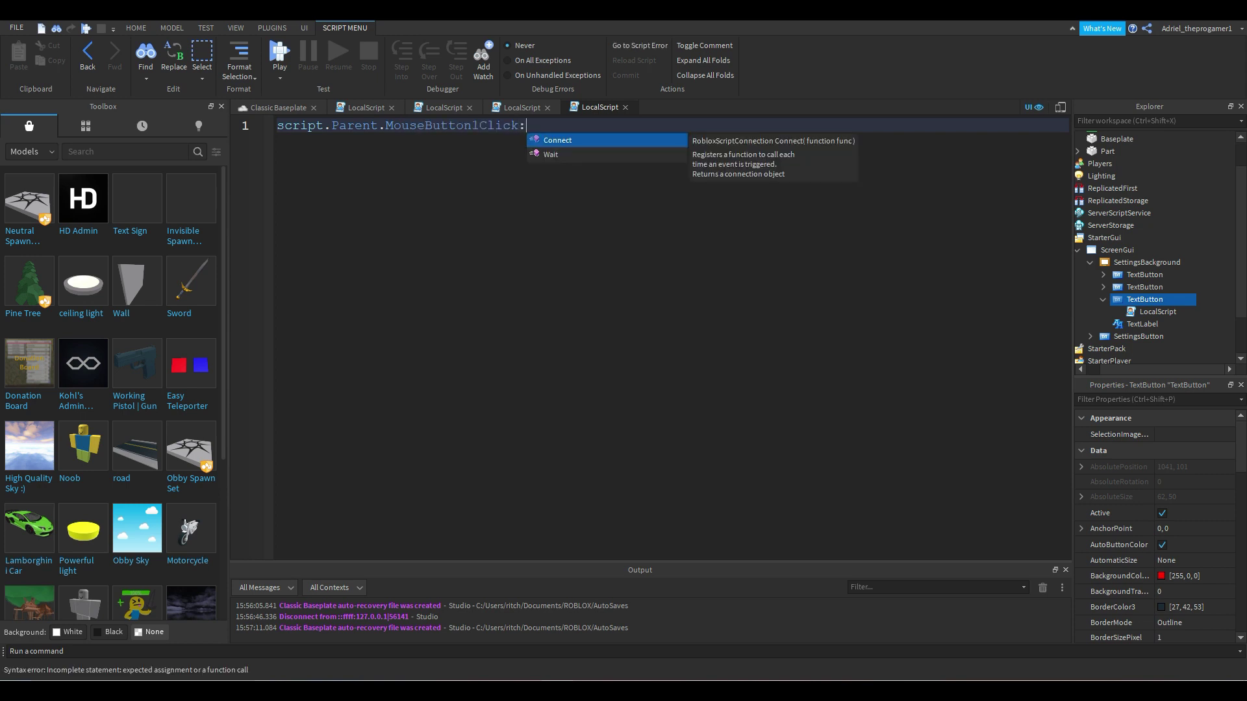
type("Connect()function(")
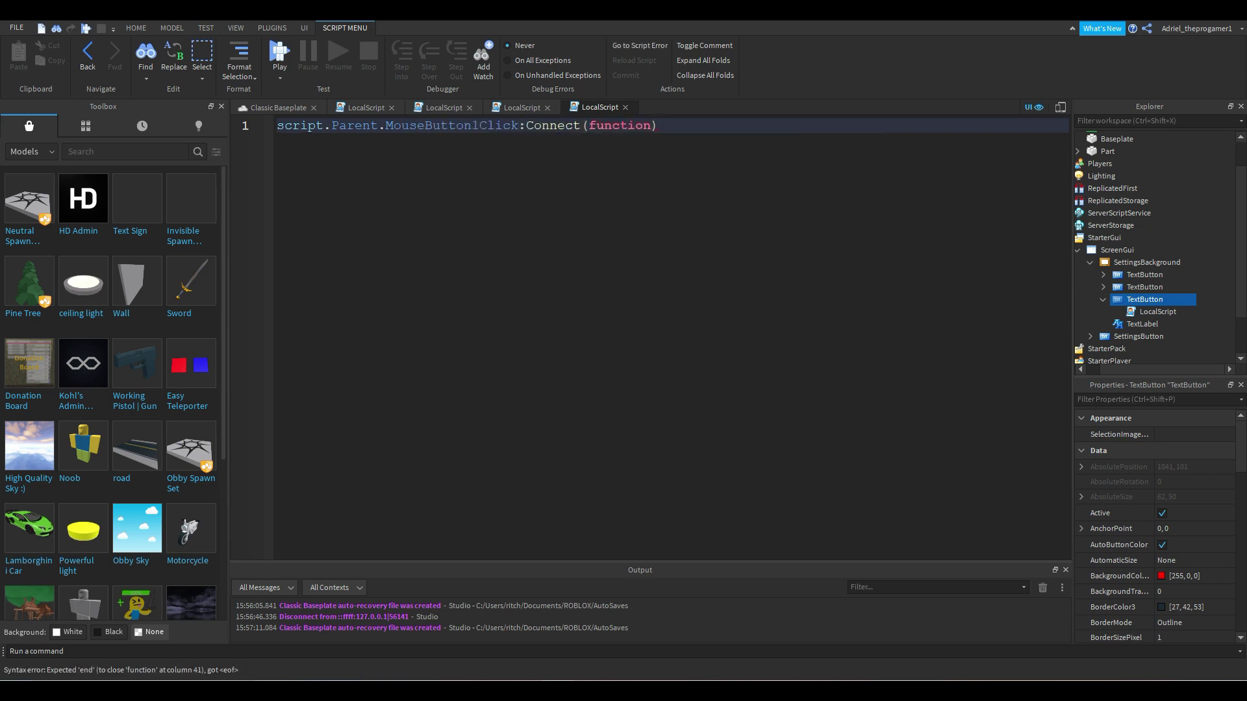
type("player)")
key("Return")
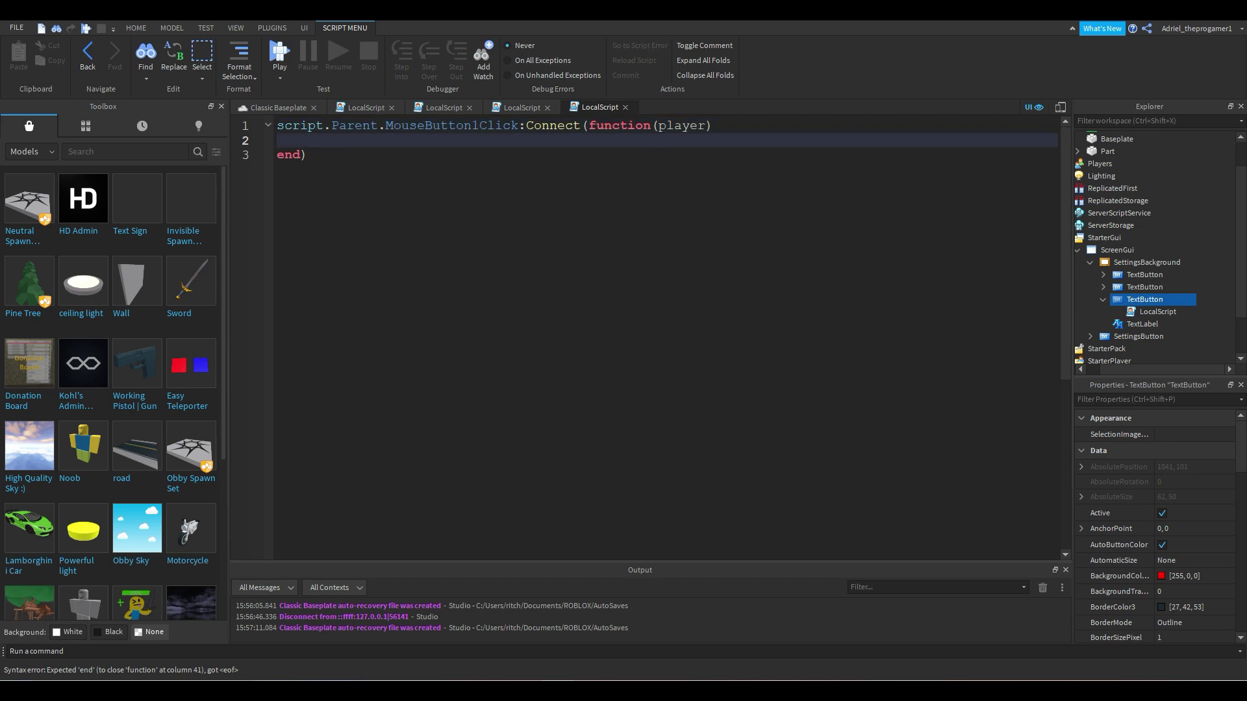
Step: Write script.Parent.Parent.Parent.SettingsBackground.Visible = false inside the click function
type("scrip")
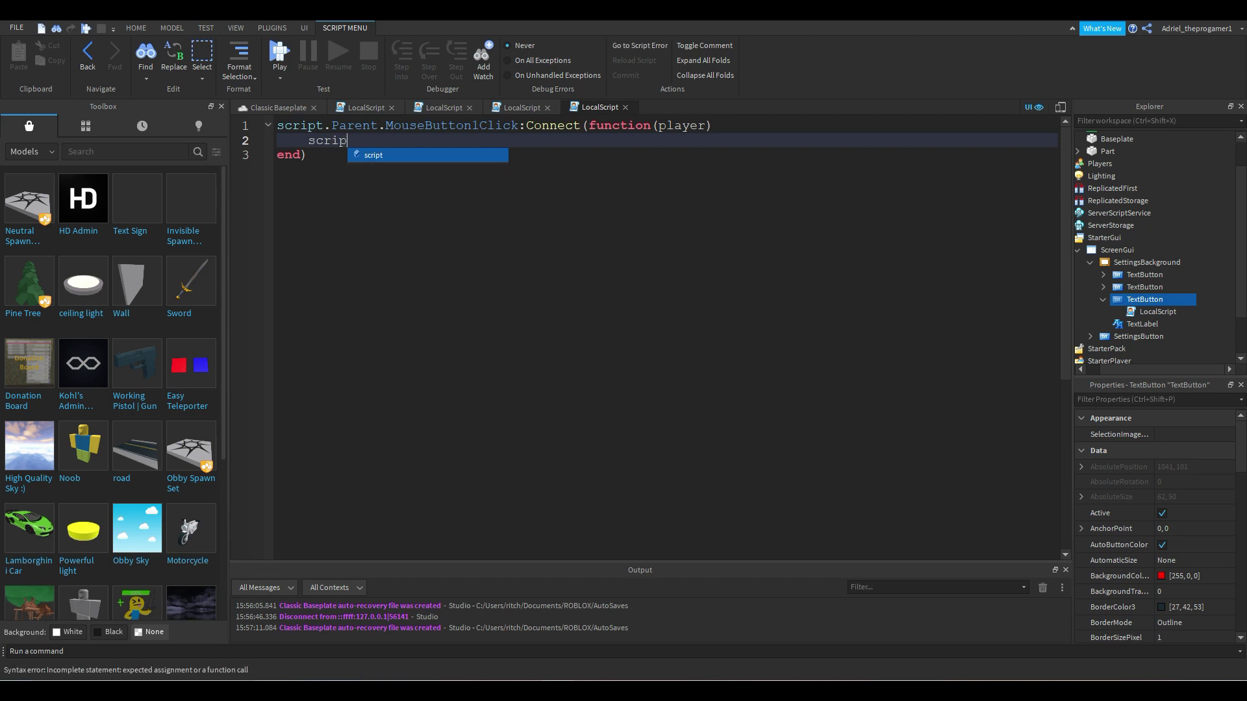
type("t.Parent.Parent")
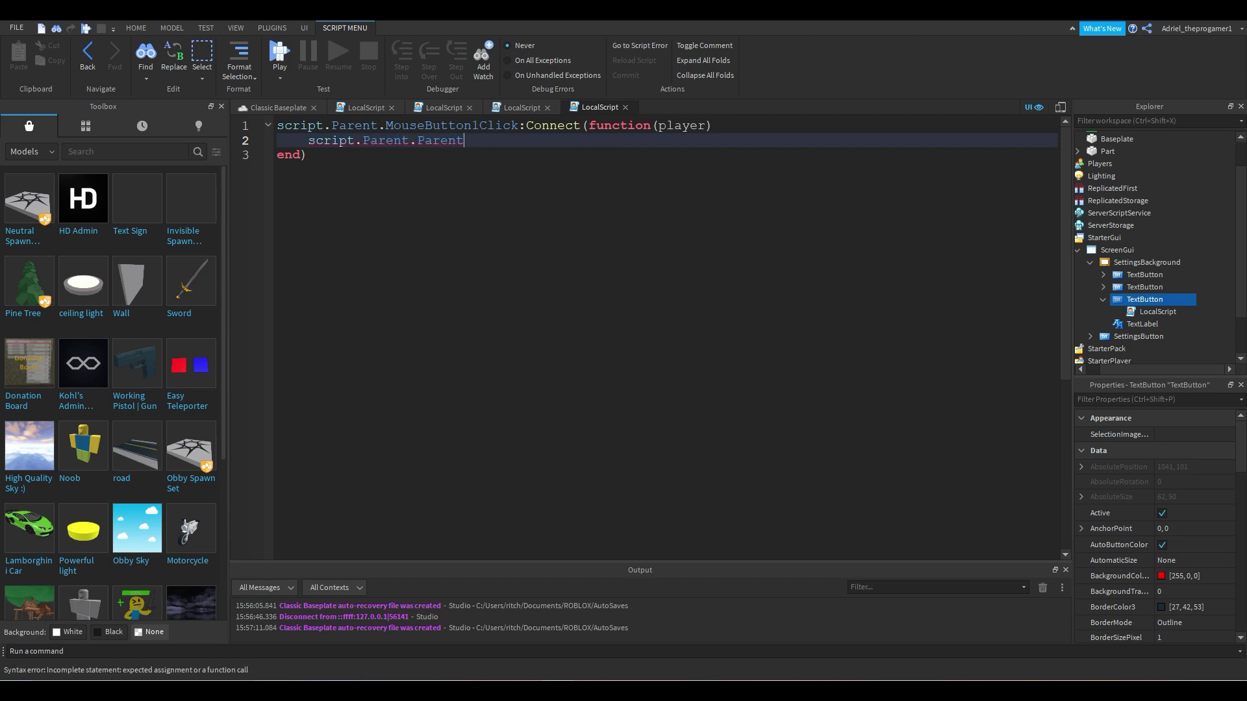
type(".Se")
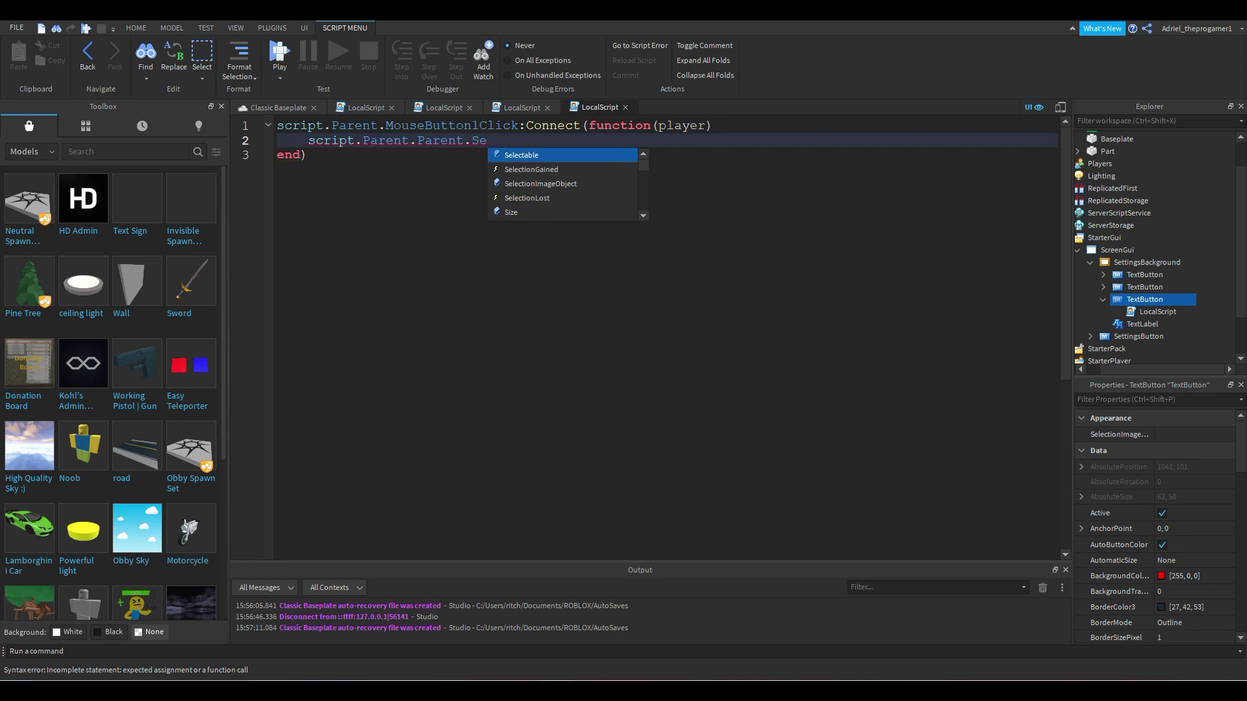
key("BackSpace")
key("BackSpace")
type("Parent.Set")
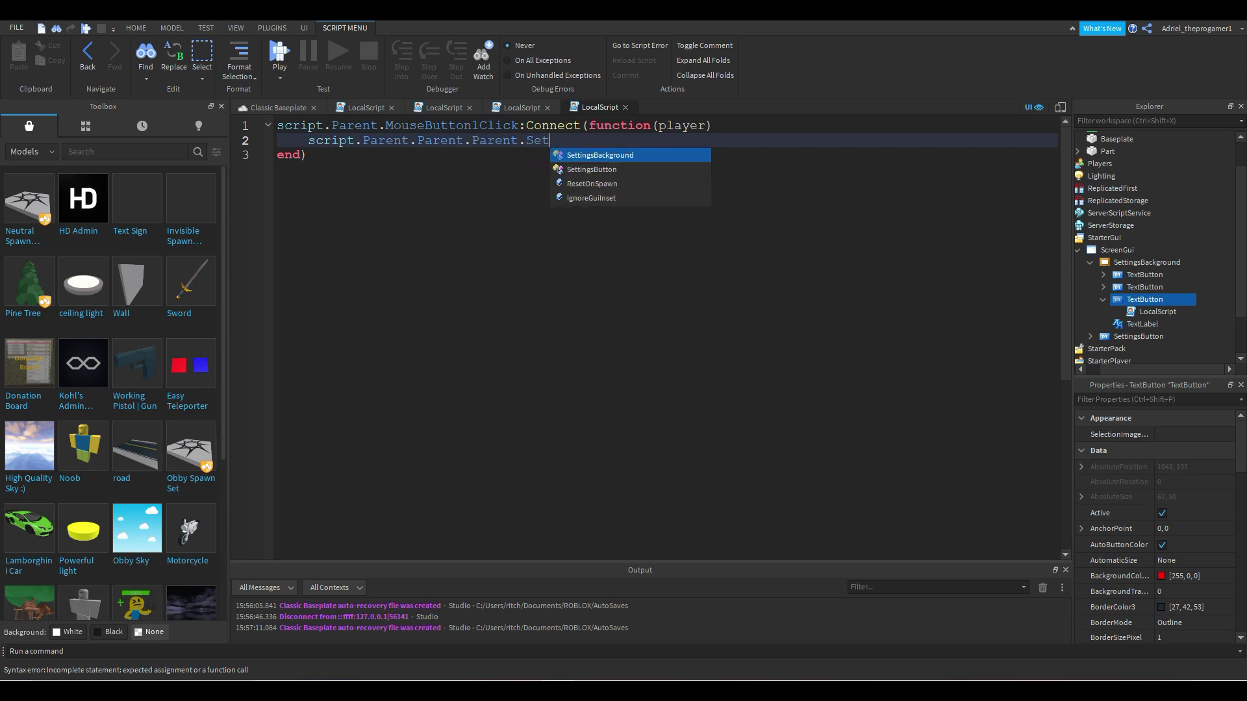
key("Tab")
type(":")
key("BackSpace")
type(".Visible = false")
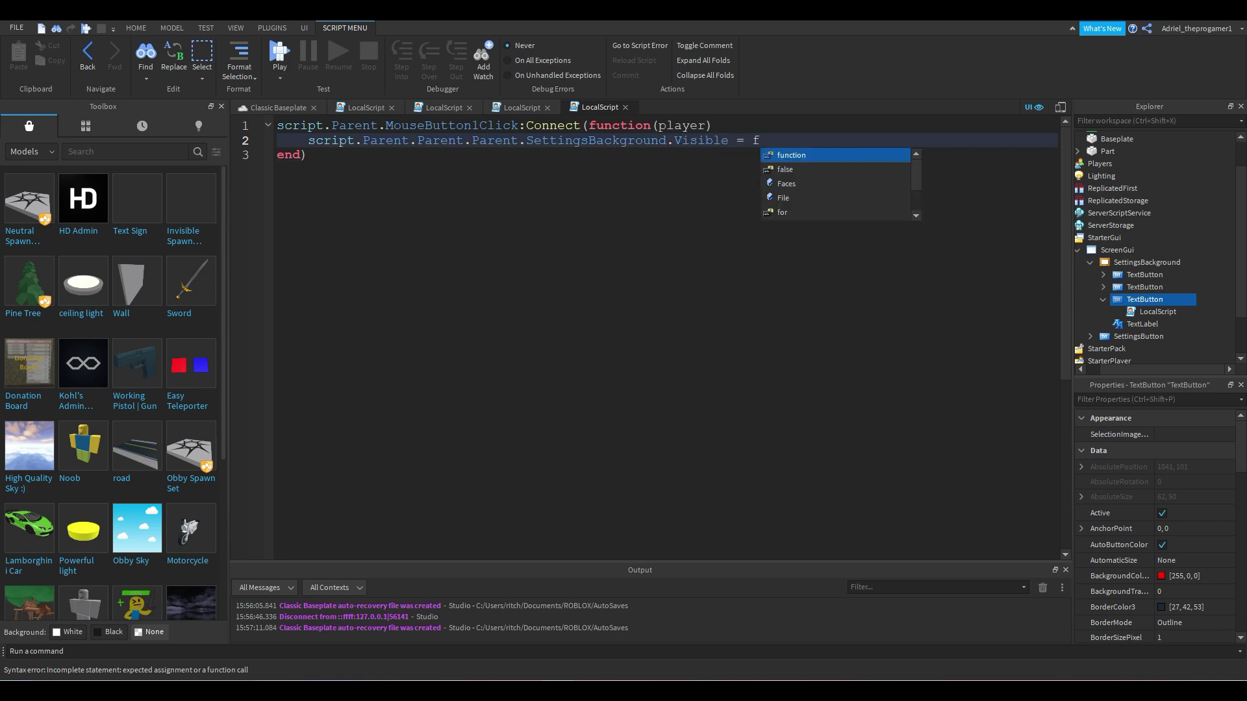
left_click(354, 154)
Step: Return to the Classic Baseplate view and turn off the Visible property of SettingsBackground
left_click(278, 107)
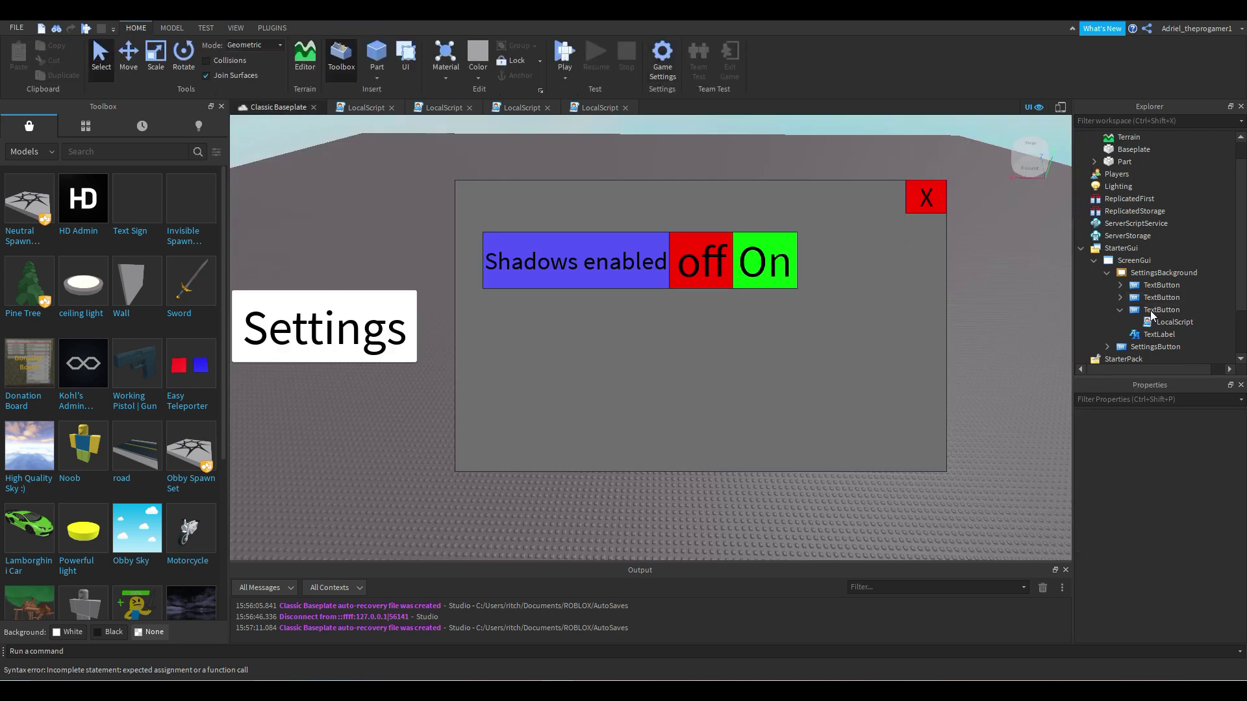
left_click(1163, 273)
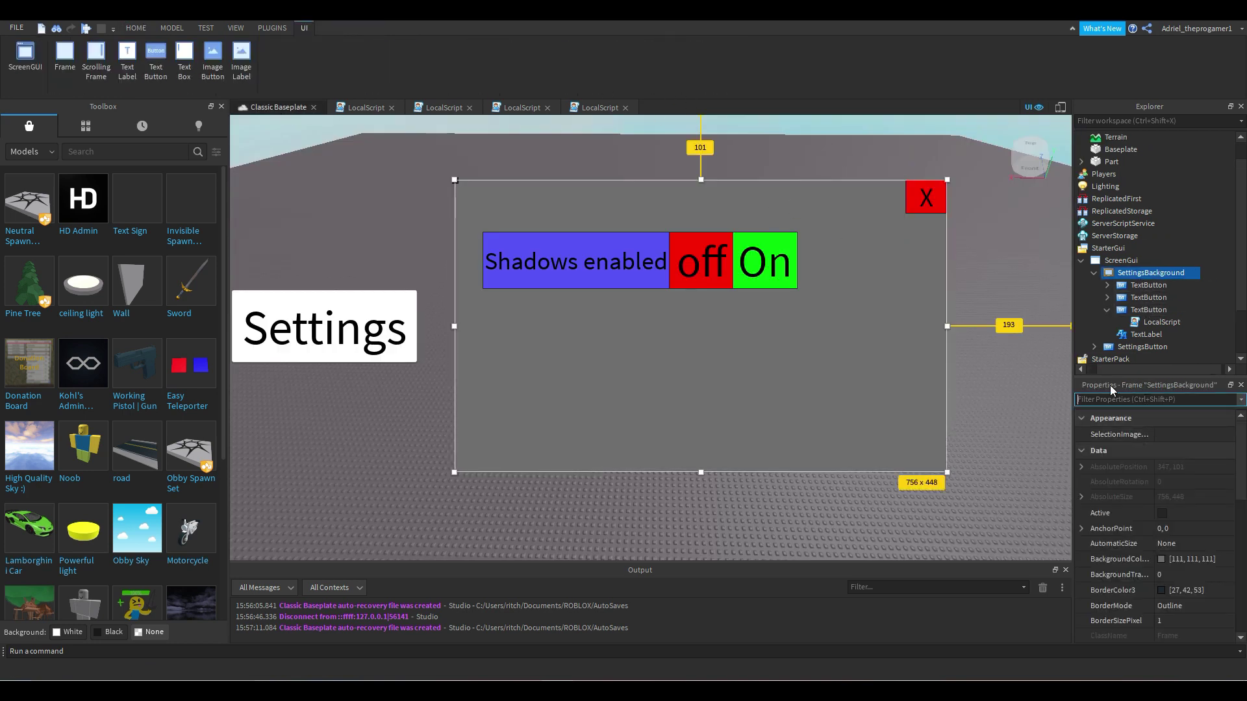
type("visi")
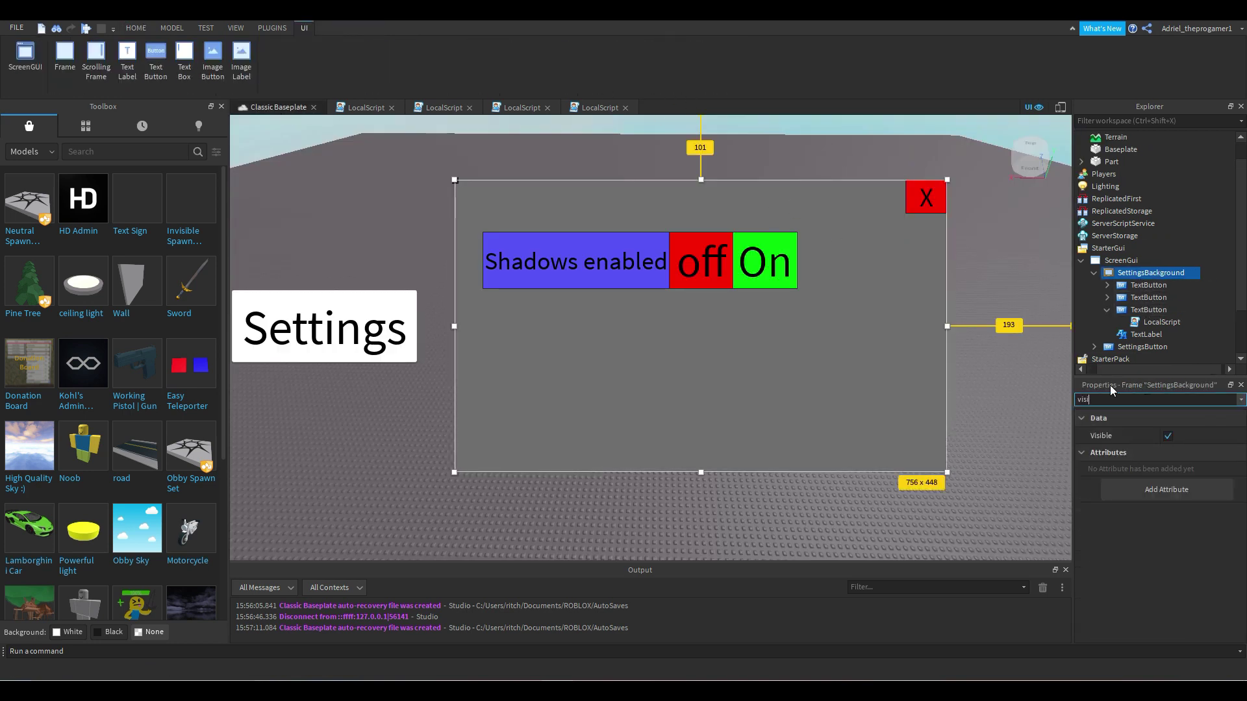
left_click(1169, 438)
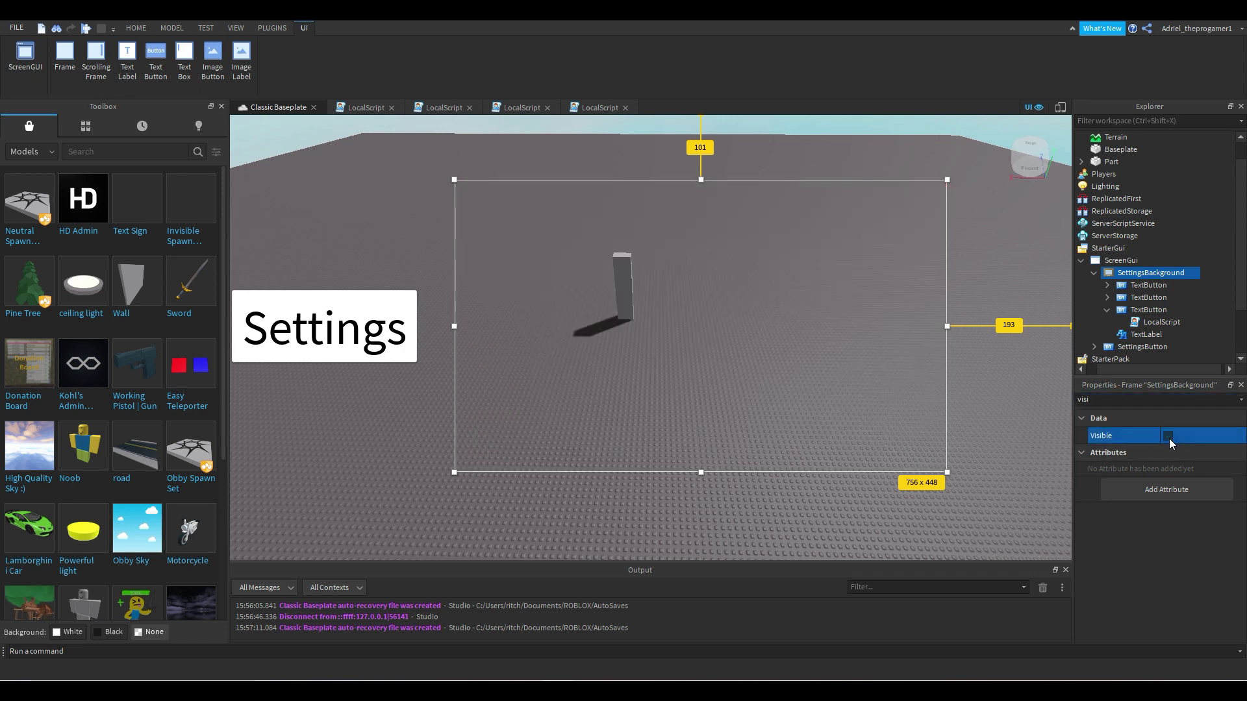
left_click(1054, 418)
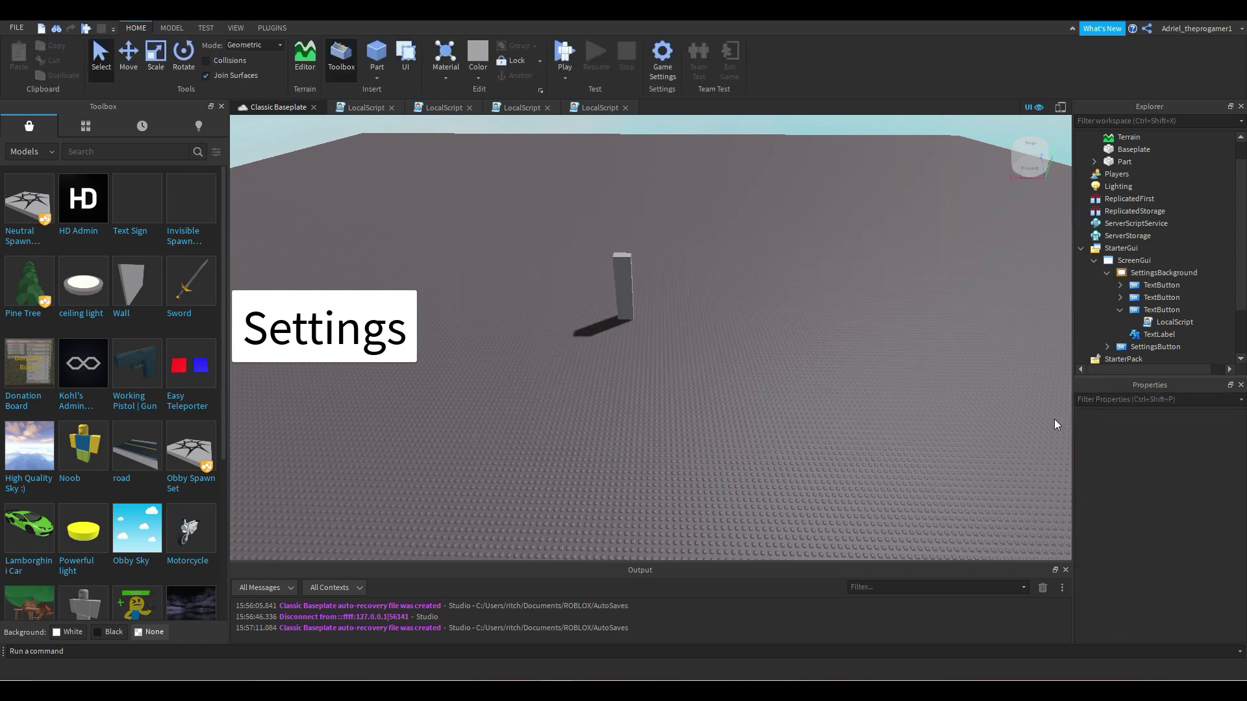
Step: Start a play test, back the character away from the pillar, and open the in-game Settings panel
left_click(559, 49)
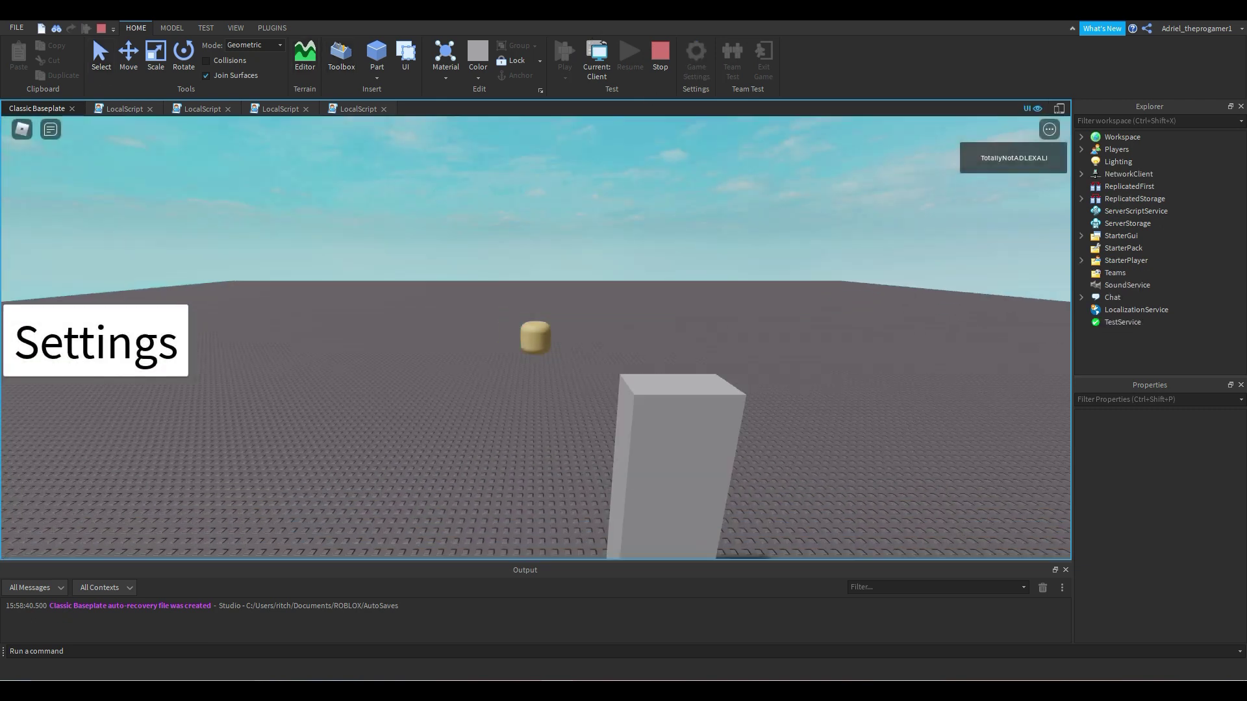
key("s")
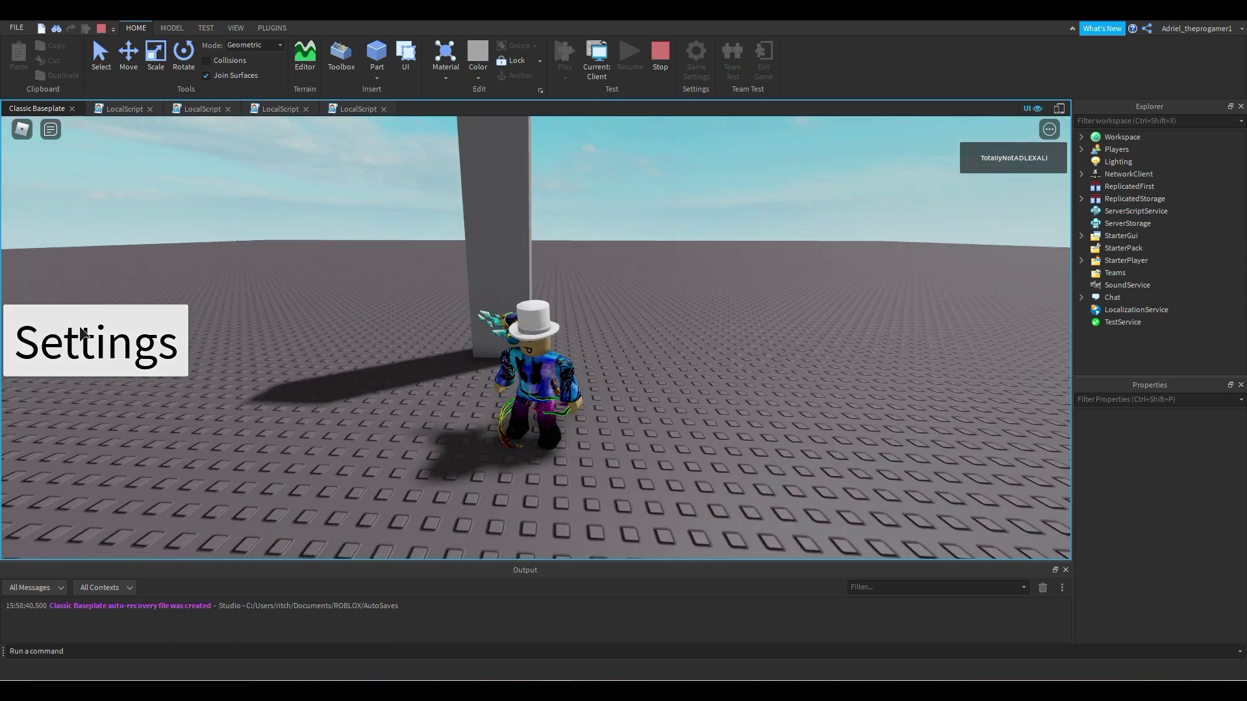
left_click(101, 334)
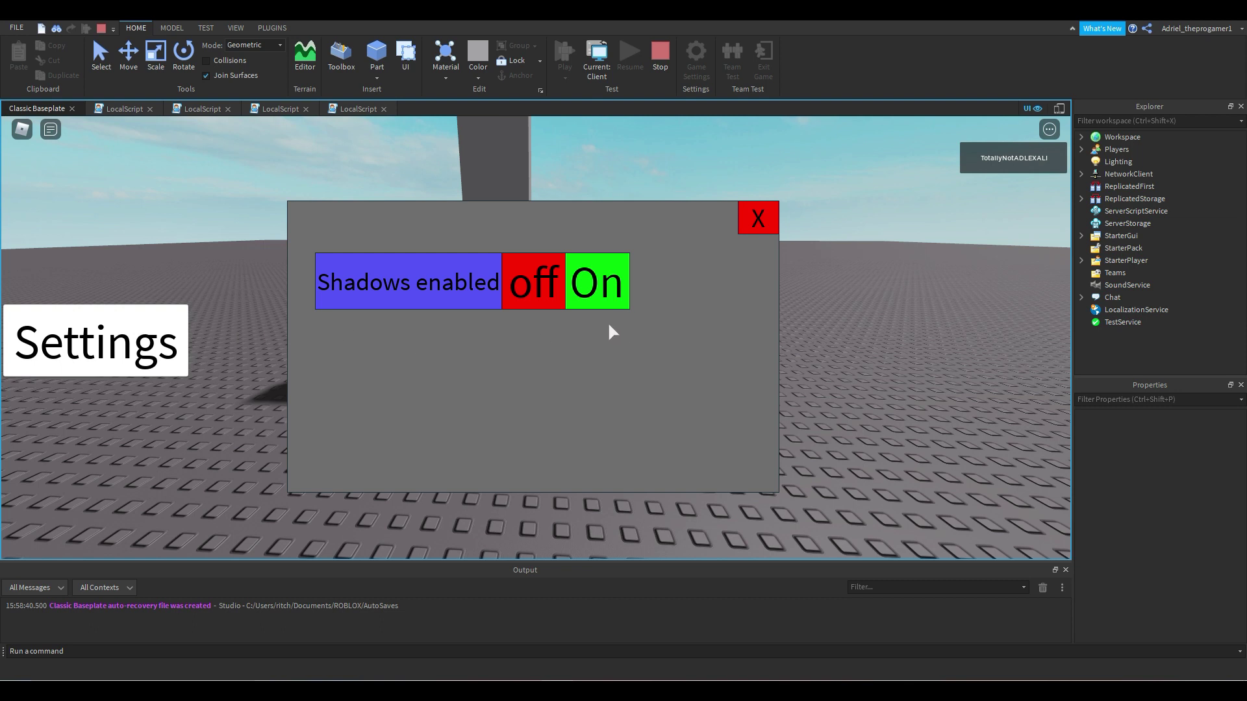
Step: Toggle the shadows off, On and off again in the panel, and close it with the X button
left_click(523, 282)
left_click(596, 283)
left_click(557, 280)
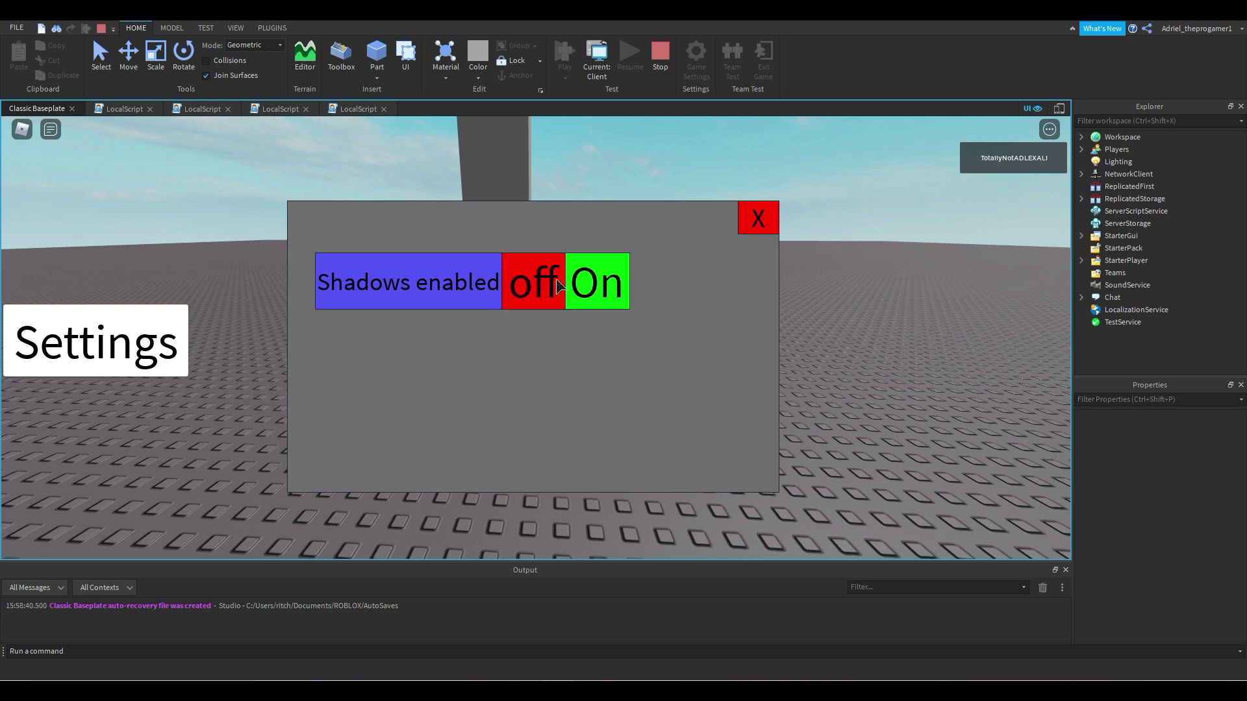
left_click(748, 226)
Step: Look around the pillar with shadows switched off and reopen the Settings panel
key("w")
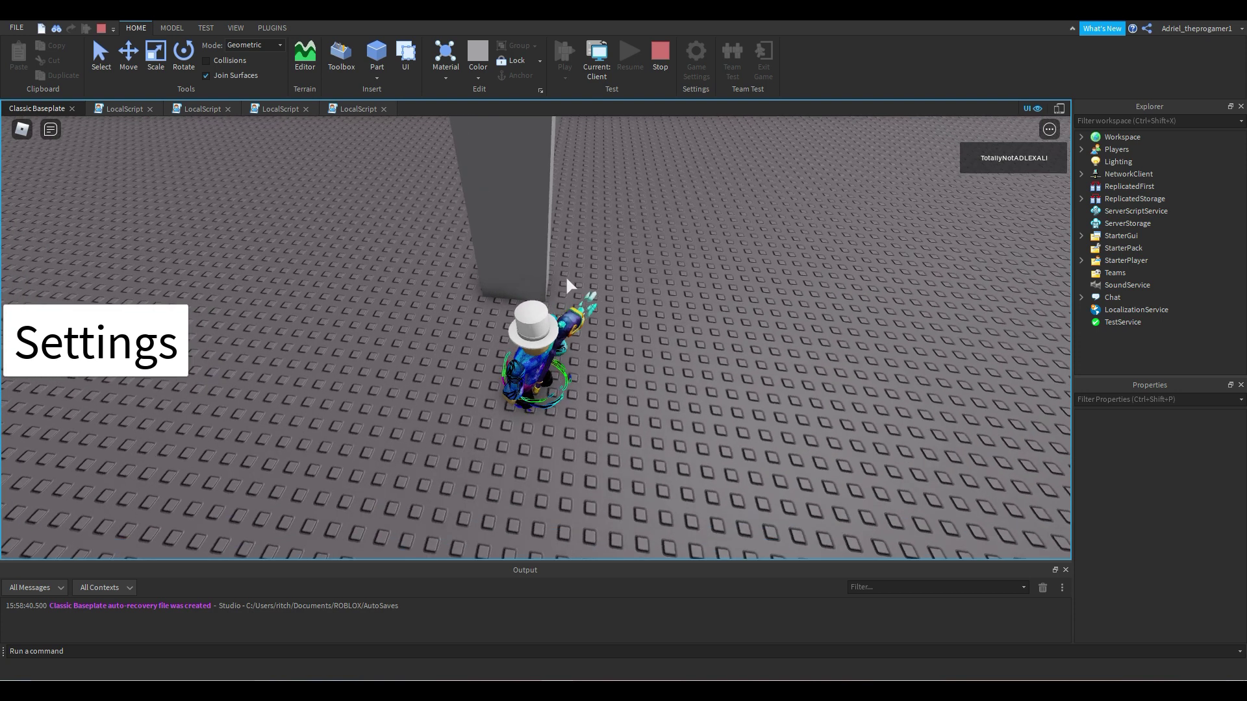
right_click_drag(489, 301, 488, 302)
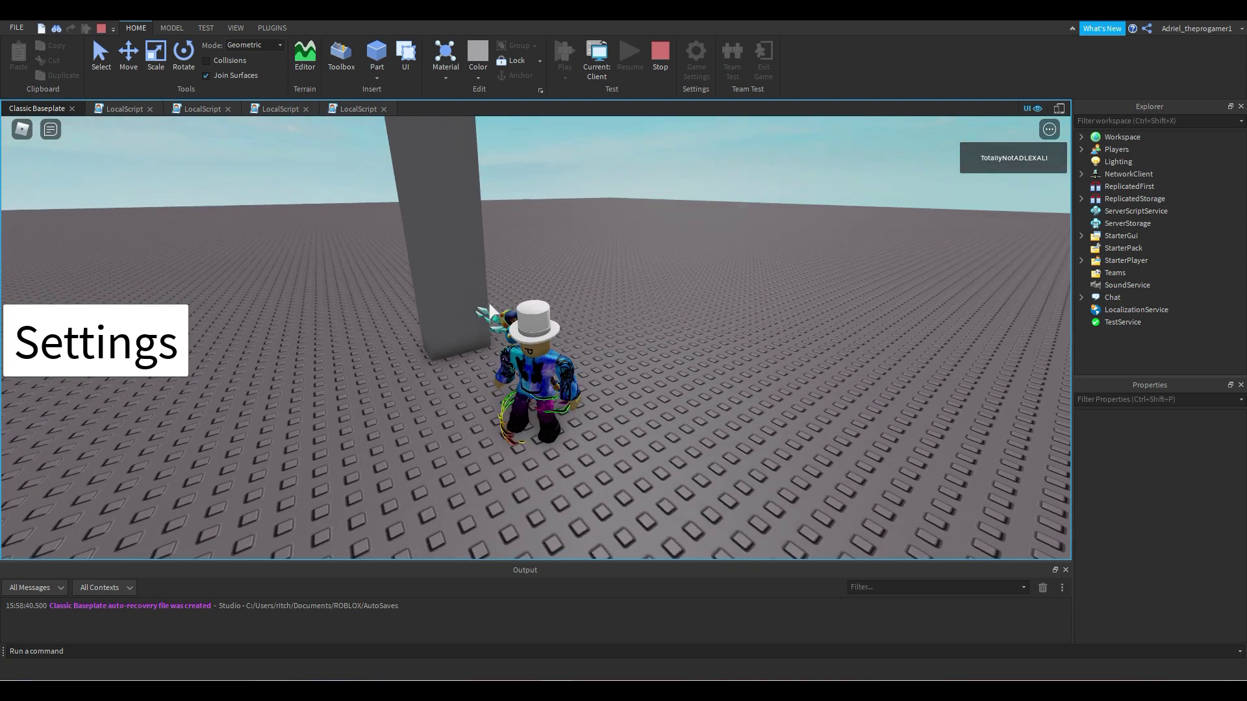
left_click(91, 352)
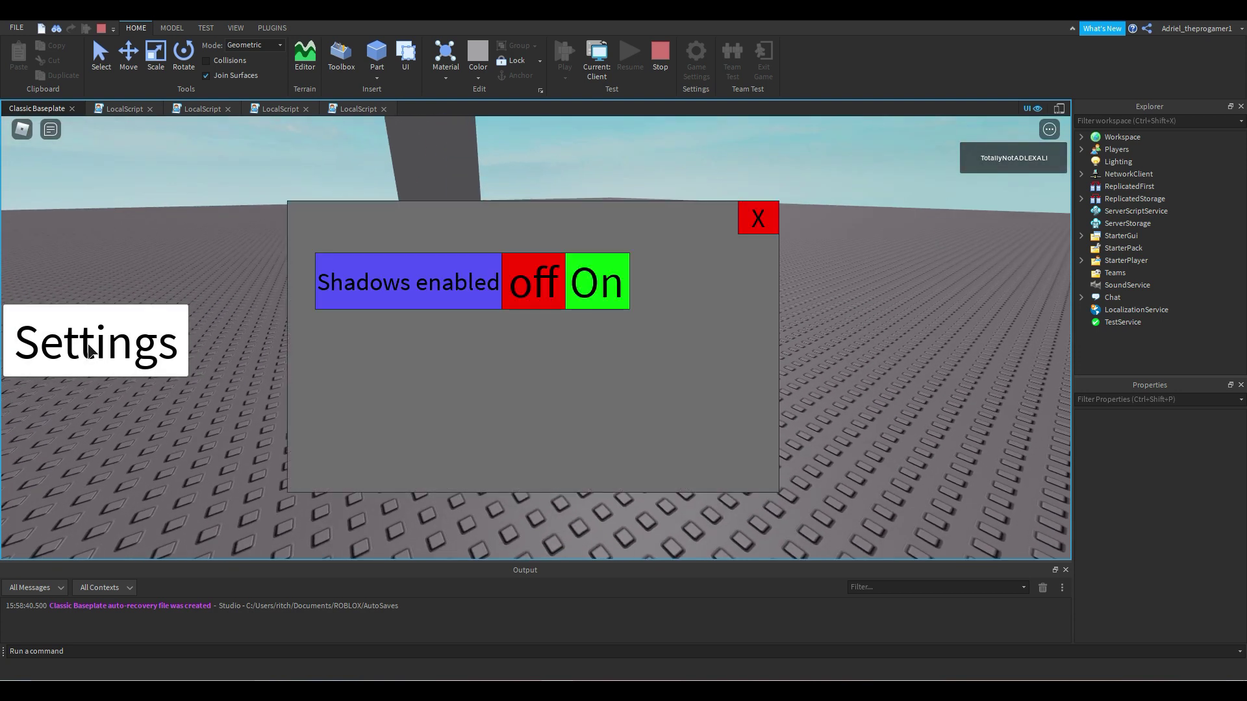
Step: Switch the shadows back on in the in-game Settings panel and close it with the red X button
left_click(608, 296)
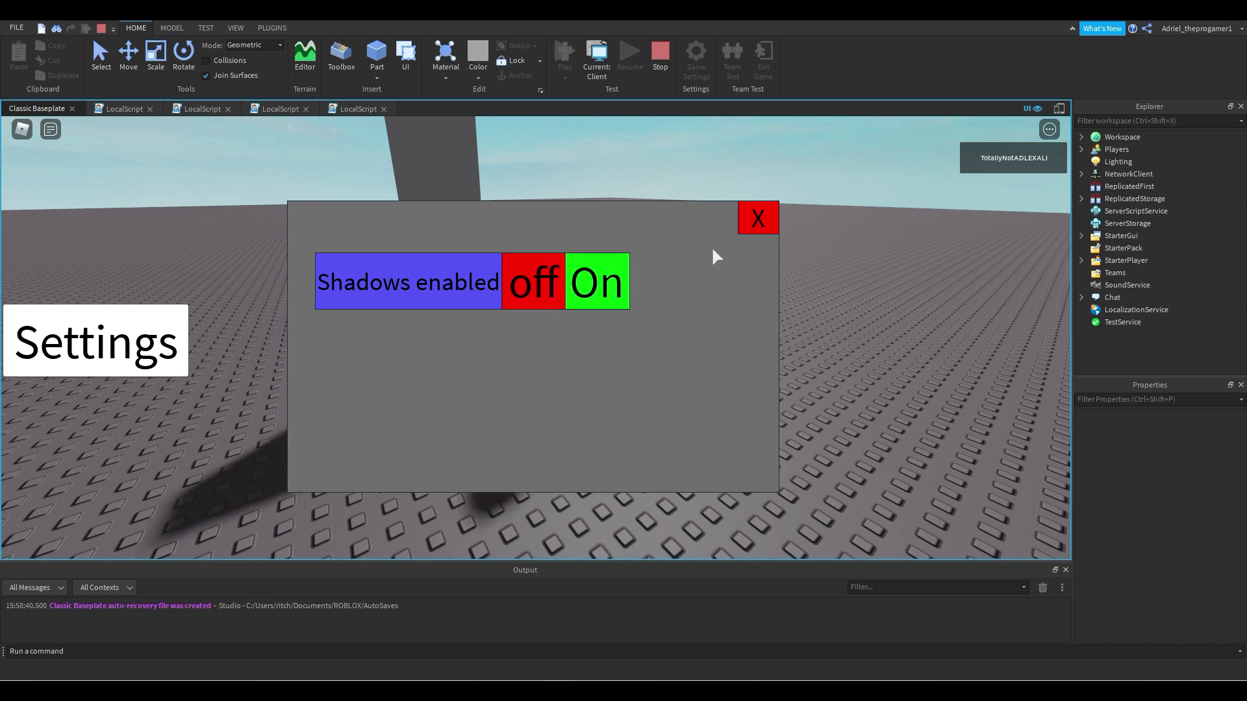
left_click(758, 217)
Step: Walk the character around near the pillar and examine the shadows it and the pillar cast from several camera angles
right_click_drag(356, 299, 355, 298)
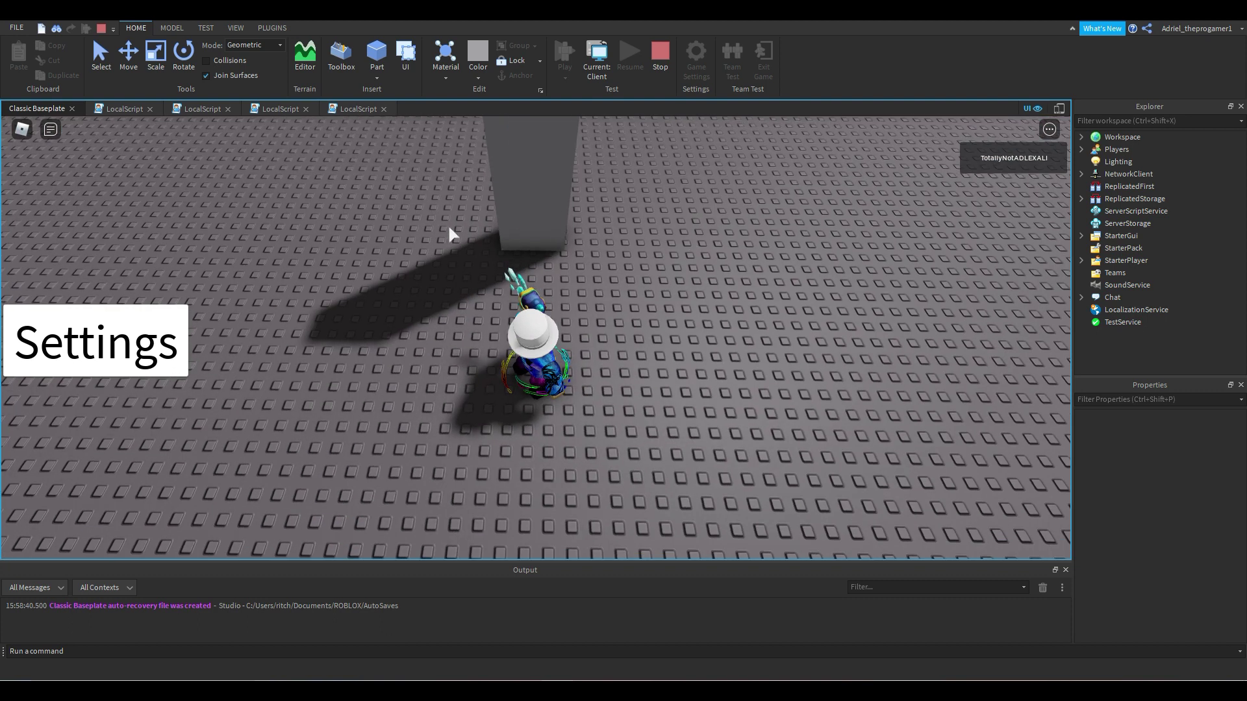
right_click_drag(502, 278, 562, 295)
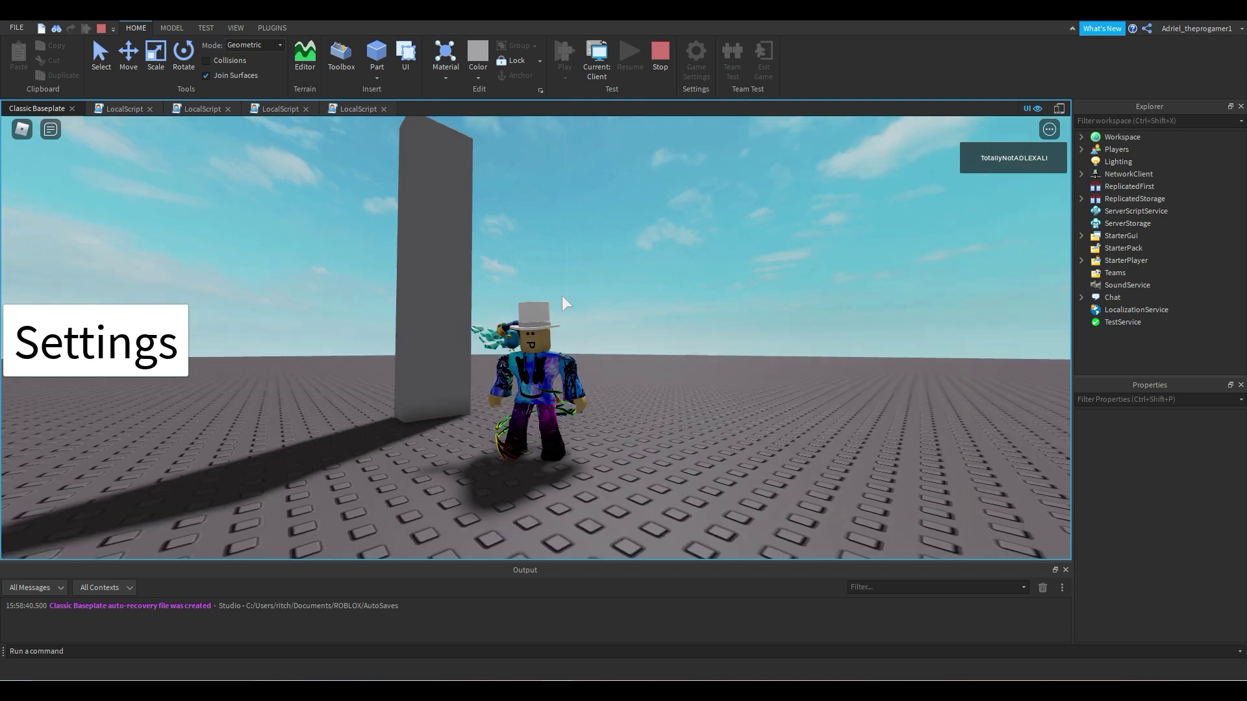
key("a")
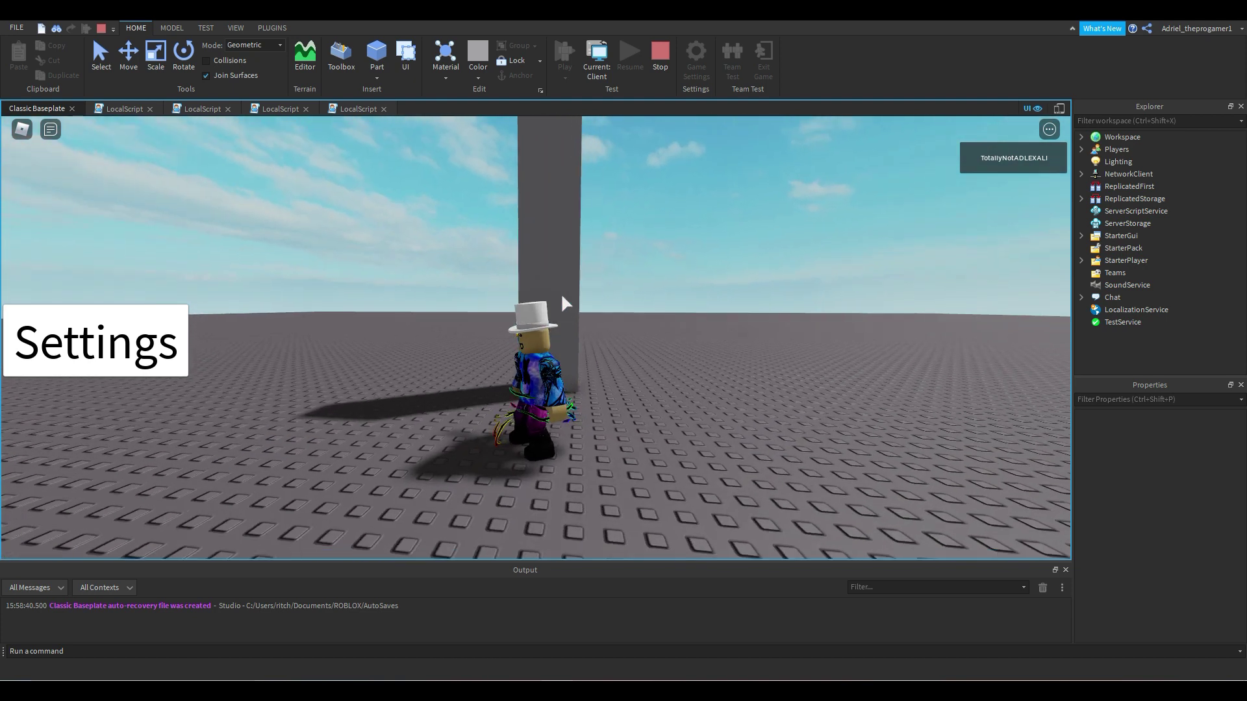
right_click_drag(562, 297, 563, 299)
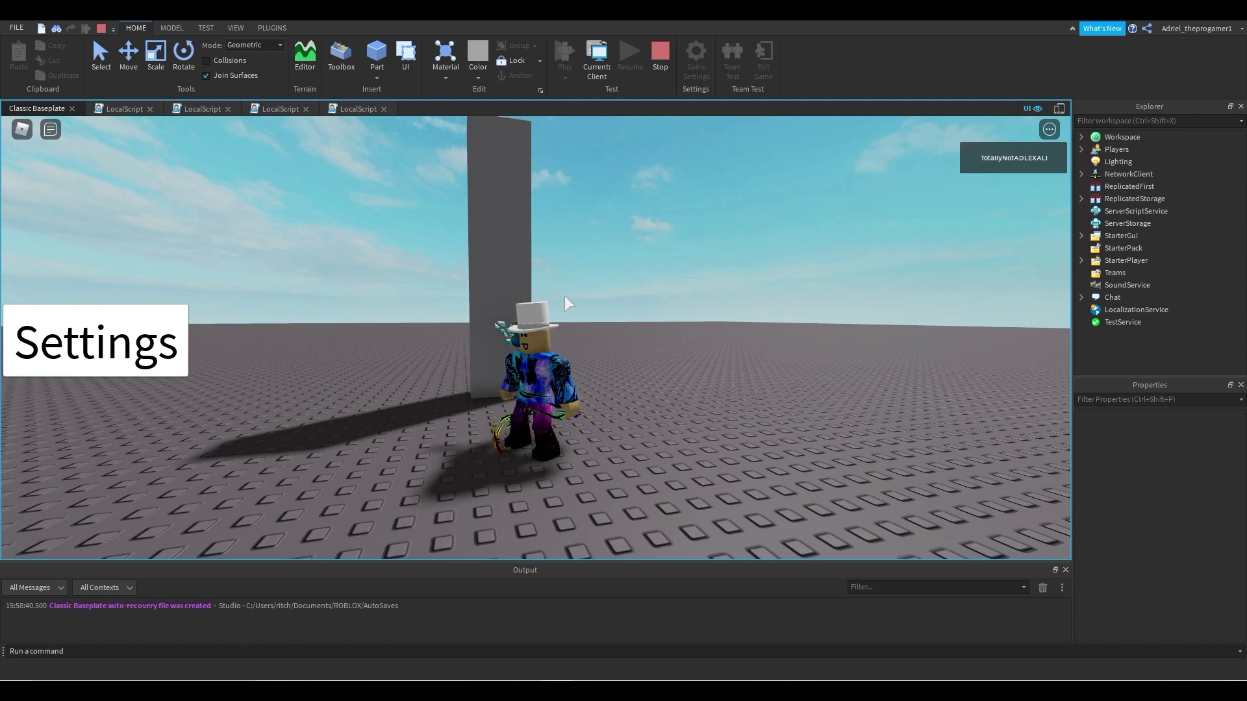
key("s")
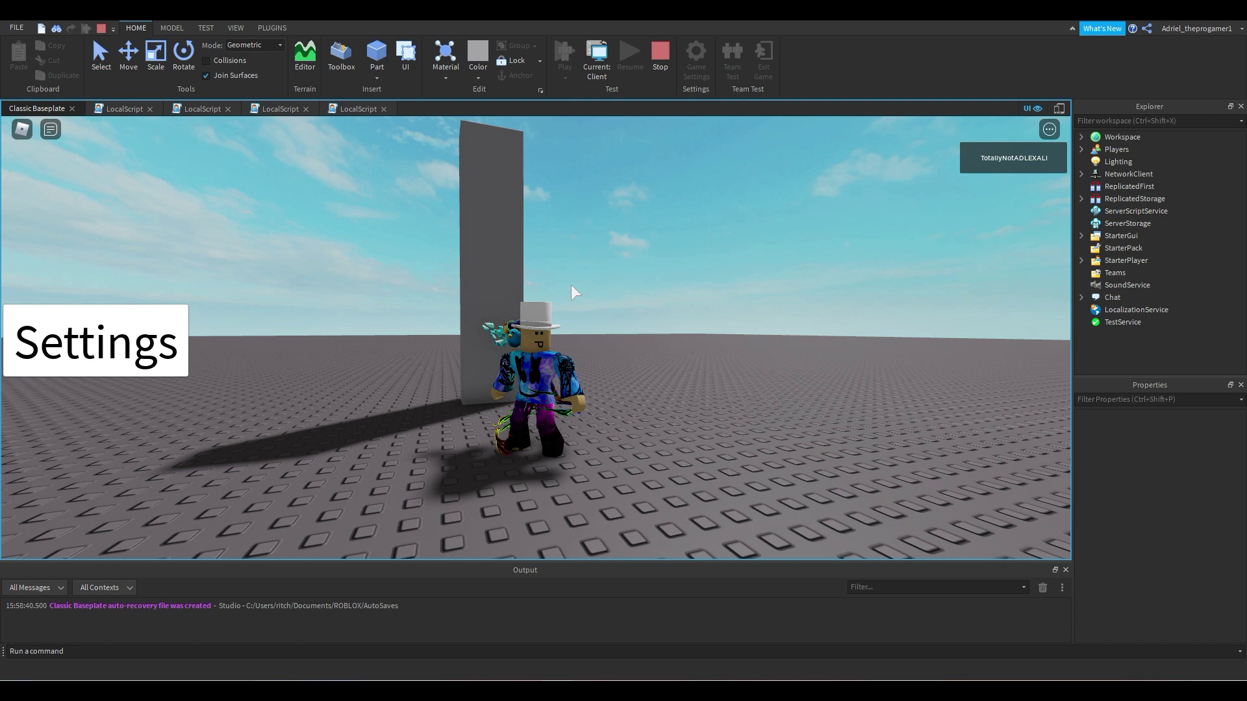